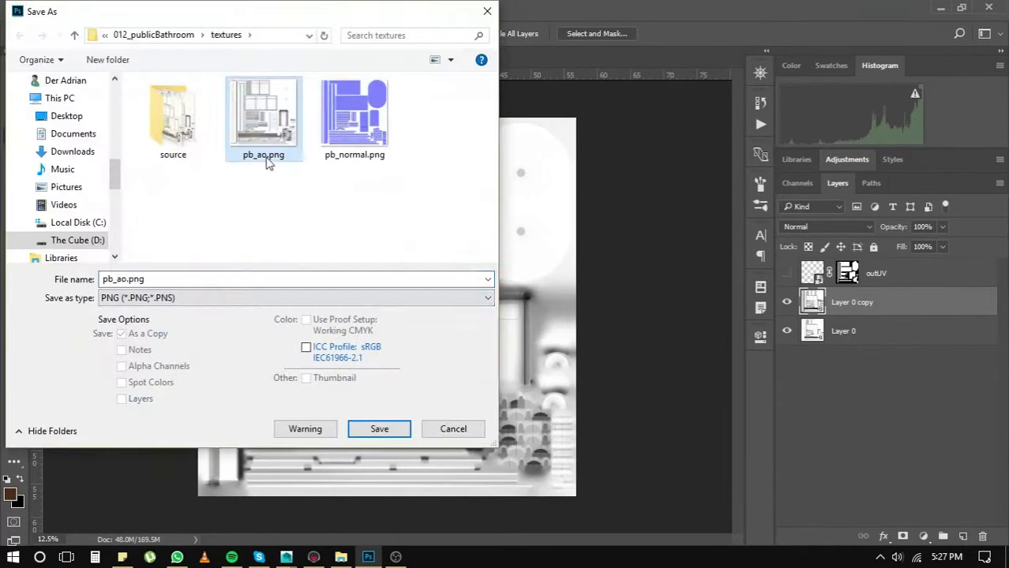
- Save the AO map as a PNG
{"action": "key", "text": "Return"}
{"action": "left_click", "coordinate": [559, 172]}
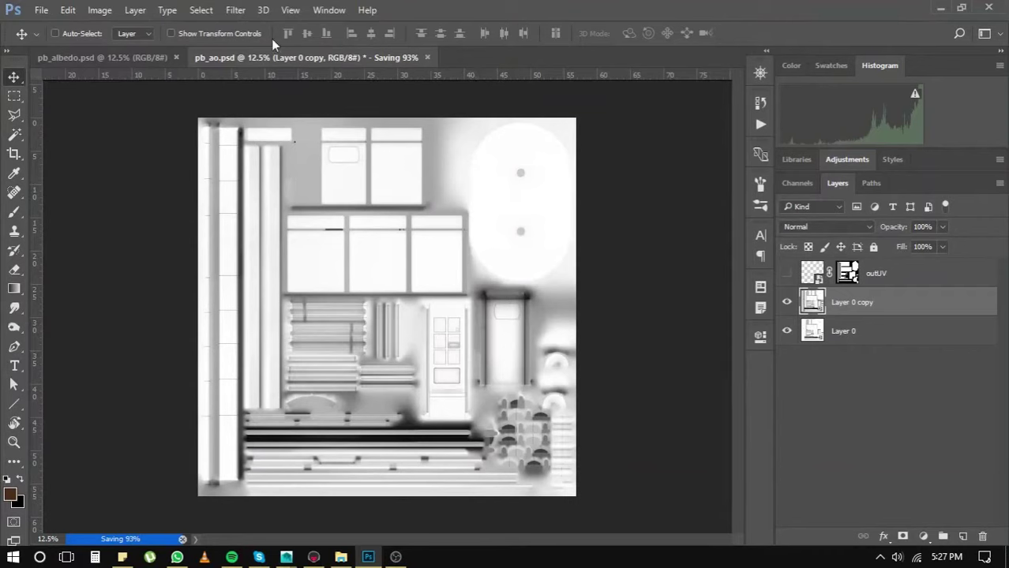
{"action": "left_click", "coordinate": [314, 557]}
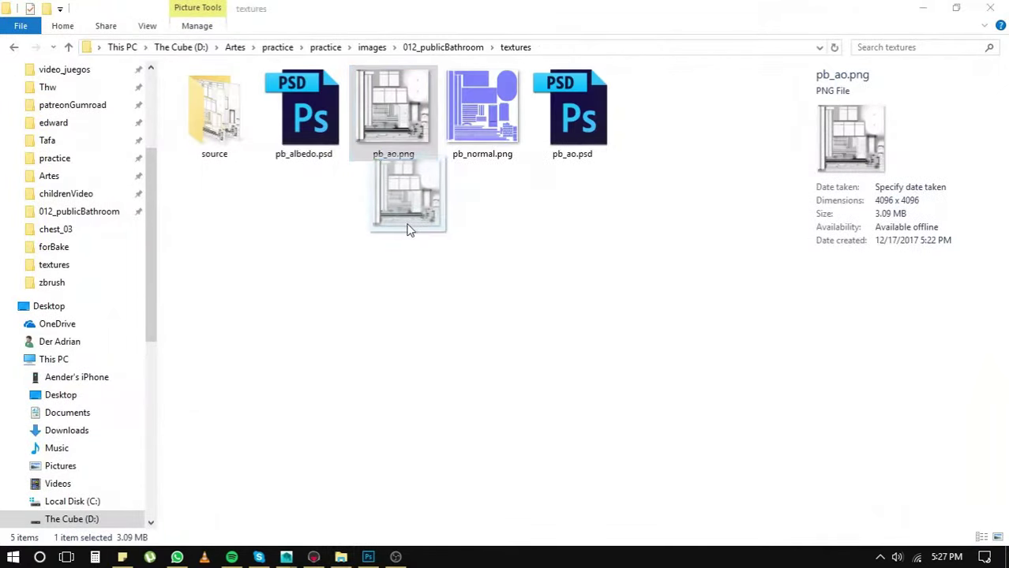
- Paste the AO map into pb_albedo.psd and add a dark green Solid Color fill layer
{"action": "key", "text": "ctrl+v"}
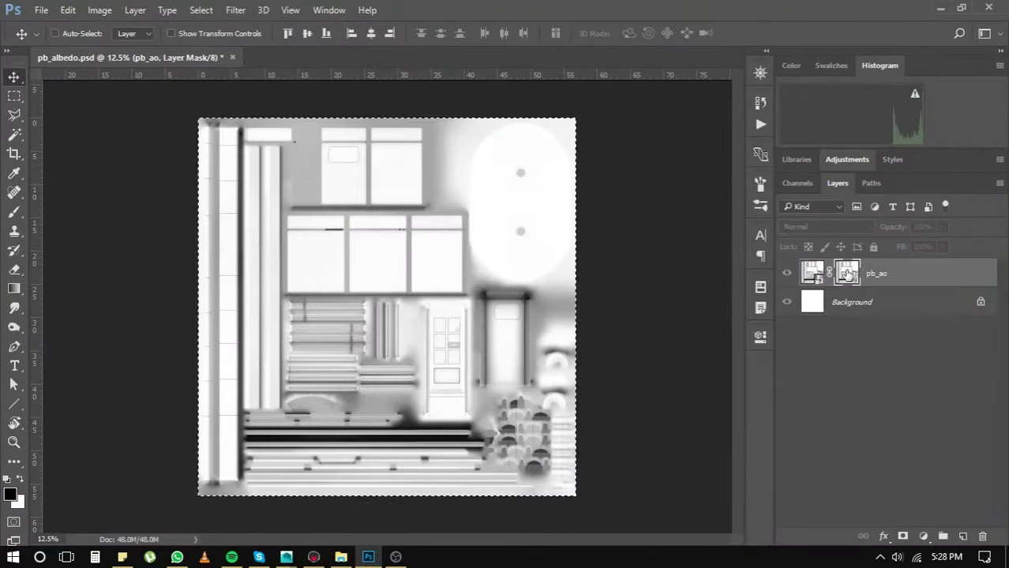
{"action": "left_click", "coordinate": [852, 301]}
{"action": "left_click", "coordinate": [924, 536]}
{"action": "left_click", "coordinate": [892, 213]}
{"action": "mouse_move", "coordinate": [667, 228]}
{"action": "left_mouse_down"}
{"action": "mouse_move", "coordinate": [680, 277]}
{"action": "mouse_move", "coordinate": [676, 265]}
{"action": "left_mouse_up"}
{"action": "key", "text": "Return"}
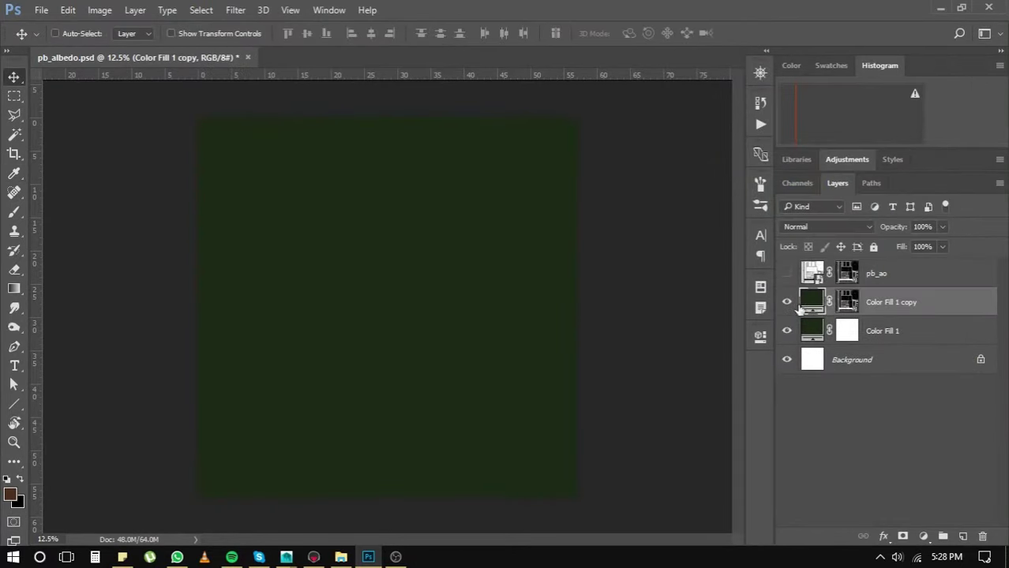
- Darken the Color Fill 1 copy green, save pb_albedo.psd, and view it in Marmoset
{"action": "double_click", "coordinate": [803, 303]}
{"action": "key", "text": "Return"}
{"action": "key", "text": "ctrl+s"}
{"action": "left_click", "coordinate": [673, 163]}
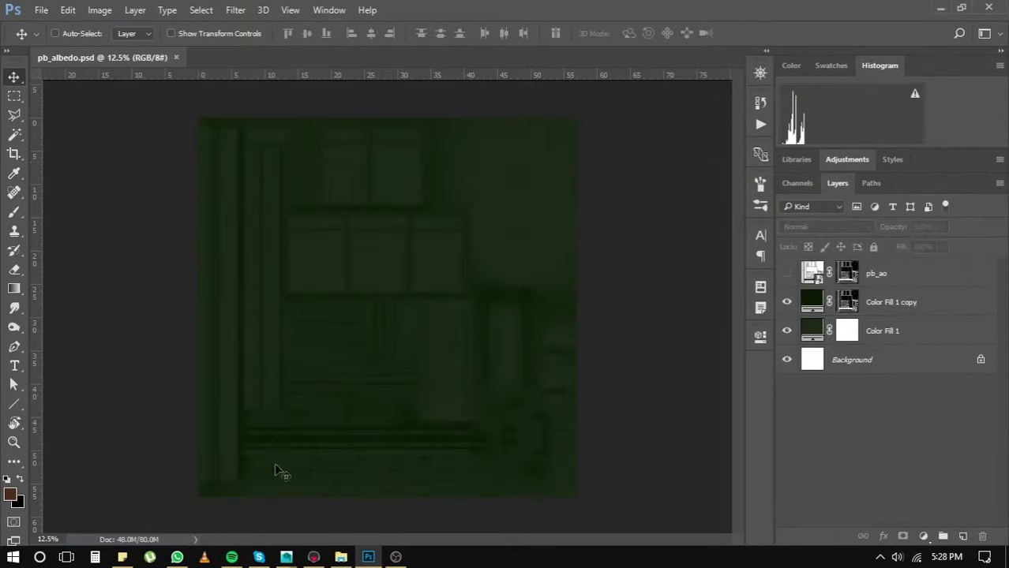
{"action": "key", "text": "alt+Tab"}
{"action": "scroll", "coordinate": [892, 395], "scroll_direction": "down", "scroll_amount": 2}
{"action": "left_click", "coordinate": [971, 448]}
- Switch the material's reflectivity to Metalness and nudge the sky and material sliders
{"action": "left_click", "coordinate": [957, 489]}
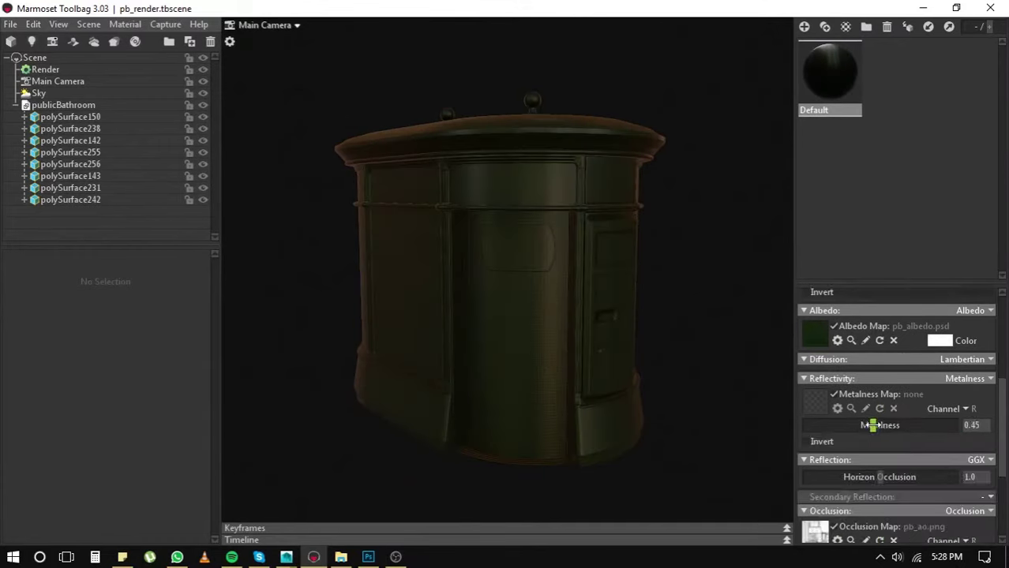
{"action": "scroll", "coordinate": [861, 394], "scroll_direction": "up", "scroll_amount": 3}
{"action": "left_click", "coordinate": [38, 93]}
{"action": "left_click_drag", "start_coordinate": [86, 293], "coordinate": [110, 293]}
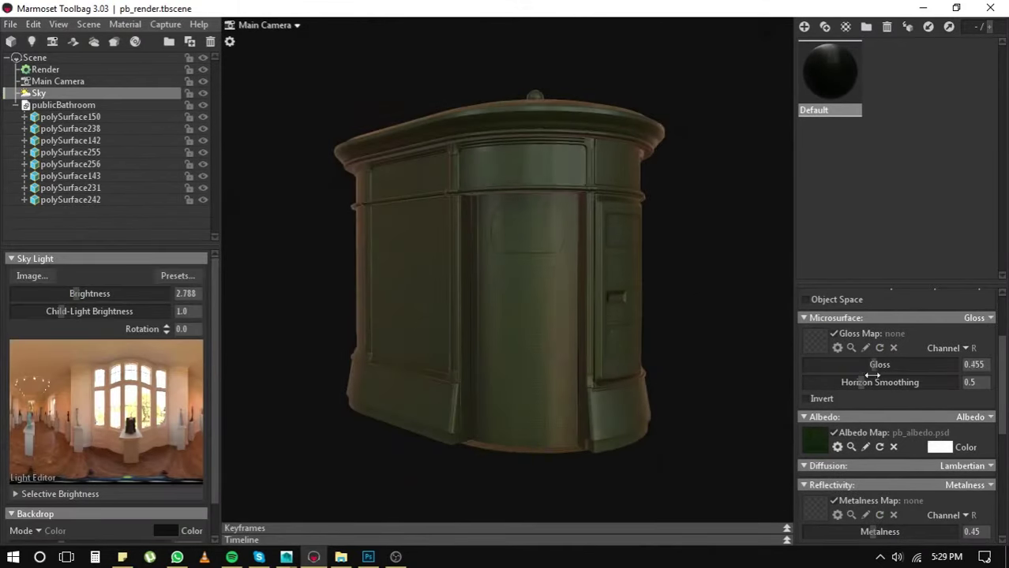
{"action": "left_click_drag", "start_coordinate": [553, 371], "coordinate": [626, 371]}
{"action": "scroll", "coordinate": [875, 446], "scroll_direction": "down", "scroll_amount": 3}
{"action": "left_click_drag", "start_coordinate": [874, 425], "coordinate": [890, 425]}
{"action": "scroll", "coordinate": [890, 347], "scroll_direction": "up", "scroll_amount": 2}
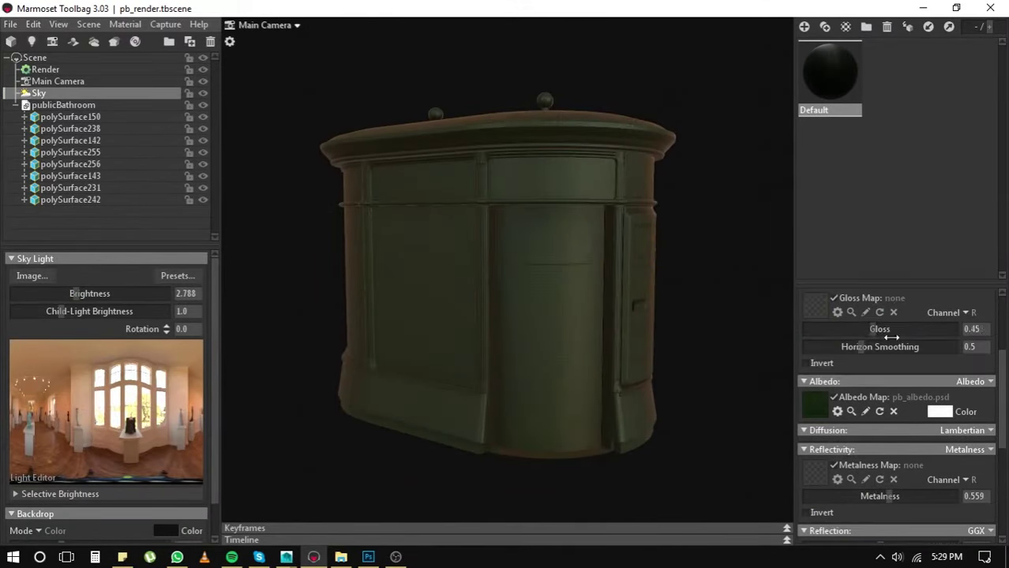
- Raise sky brightness to about 7, retune gloss and metalness, and discard an added light
{"action": "left_click_drag", "start_coordinate": [86, 293], "coordinate": [126, 293]}
{"action": "left_click_drag", "start_coordinate": [868, 329], "coordinate": [846, 329]}
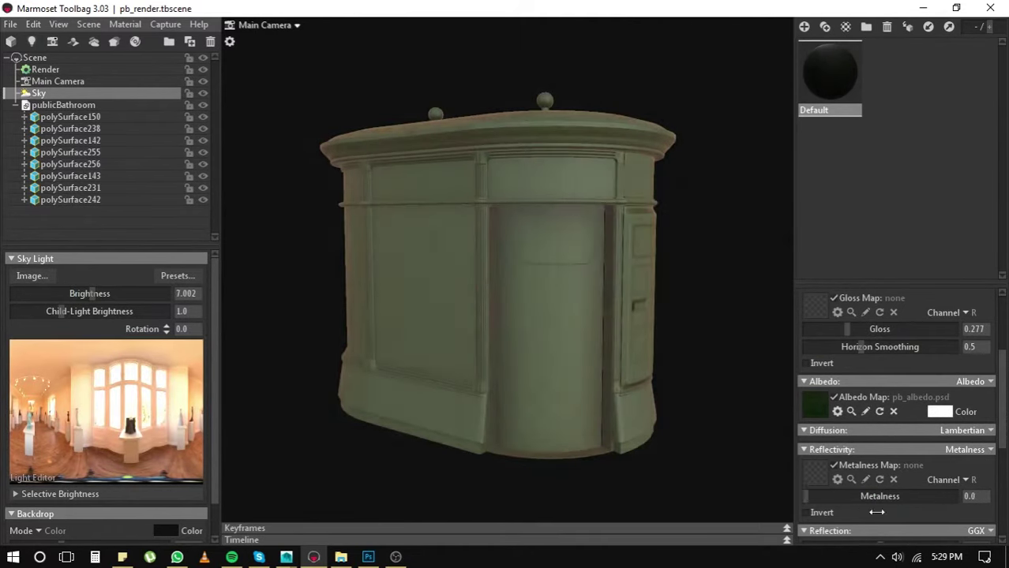
{"action": "left_click_drag", "start_coordinate": [868, 495], "coordinate": [906, 495]}
{"action": "left_click", "coordinate": [45, 70]}
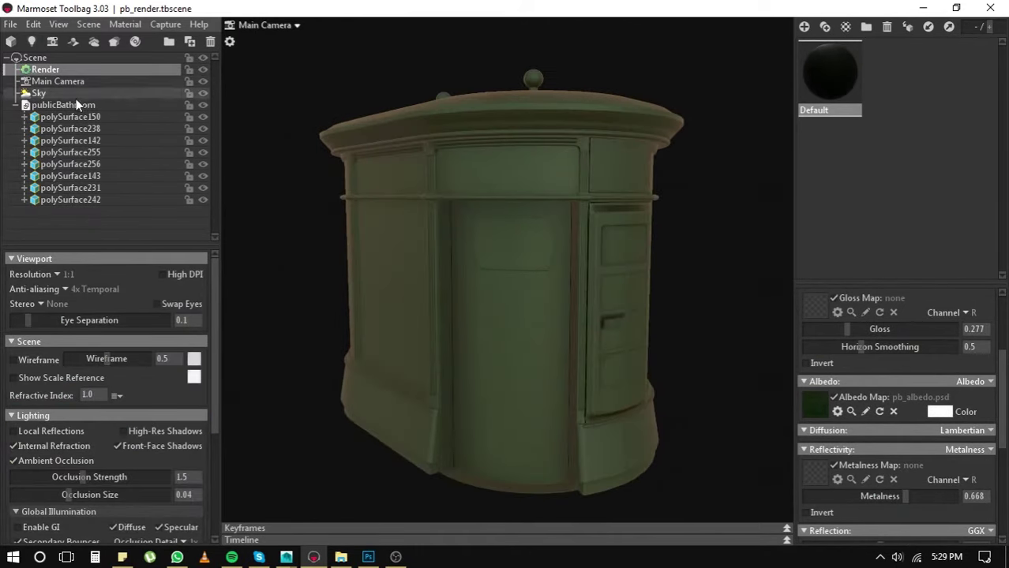
{"action": "left_click", "coordinate": [38, 93]}
{"action": "left_click", "coordinate": [75, 410]}
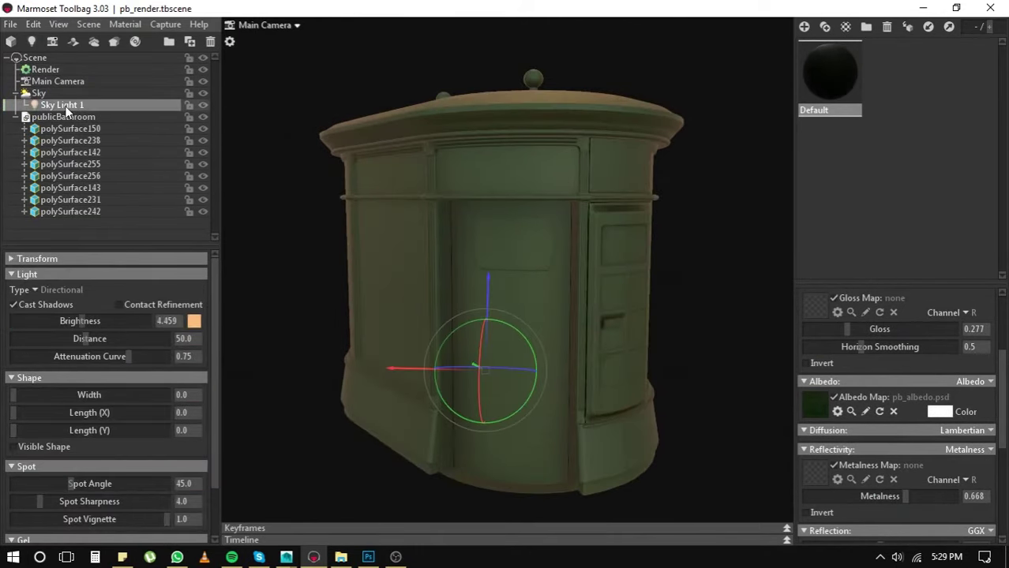
{"action": "key", "text": "Delete"}
- Retune the material sliders, taking gloss down to zero and then up to 0.5
{"action": "scroll", "coordinate": [919, 369], "scroll_direction": "down", "scroll_amount": 3}
{"action": "left_click_drag", "start_coordinate": [876, 355], "coordinate": [843, 364]}
{"action": "scroll", "coordinate": [908, 394], "scroll_direction": "up", "scroll_amount": 3}
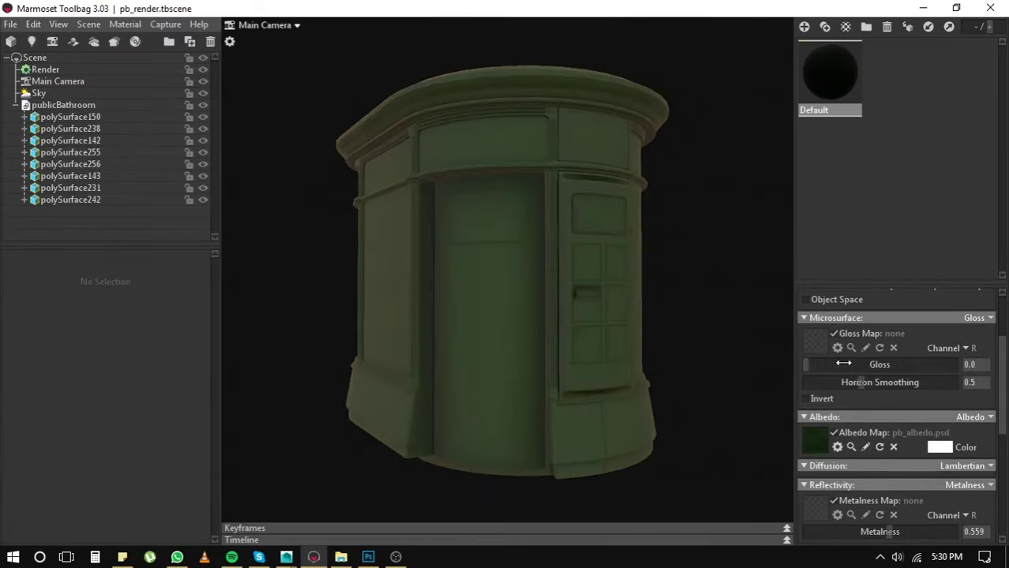
{"action": "scroll", "coordinate": [551, 343], "scroll_direction": "down", "scroll_amount": 3}
{"action": "scroll", "coordinate": [907, 466], "scroll_direction": "down", "scroll_amount": 3}
{"action": "left_click_drag", "start_coordinate": [889, 461], "coordinate": [922, 461]}
{"action": "scroll", "coordinate": [887, 467], "scroll_direction": "up", "scroll_amount": 3}
{"action": "left_click_drag", "start_coordinate": [837, 400], "coordinate": [855, 400]}
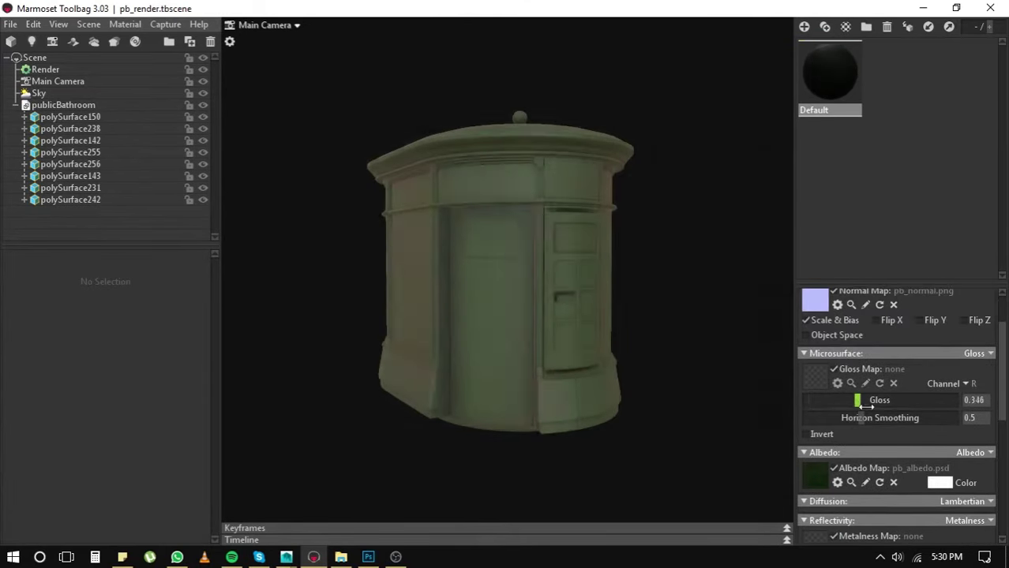
{"action": "scroll", "coordinate": [534, 360], "scroll_direction": "up", "scroll_amount": 2}
{"action": "scroll", "coordinate": [534, 359], "scroll_direction": "up", "scroll_amount": 2}
{"action": "left_click", "coordinate": [947, 385]}
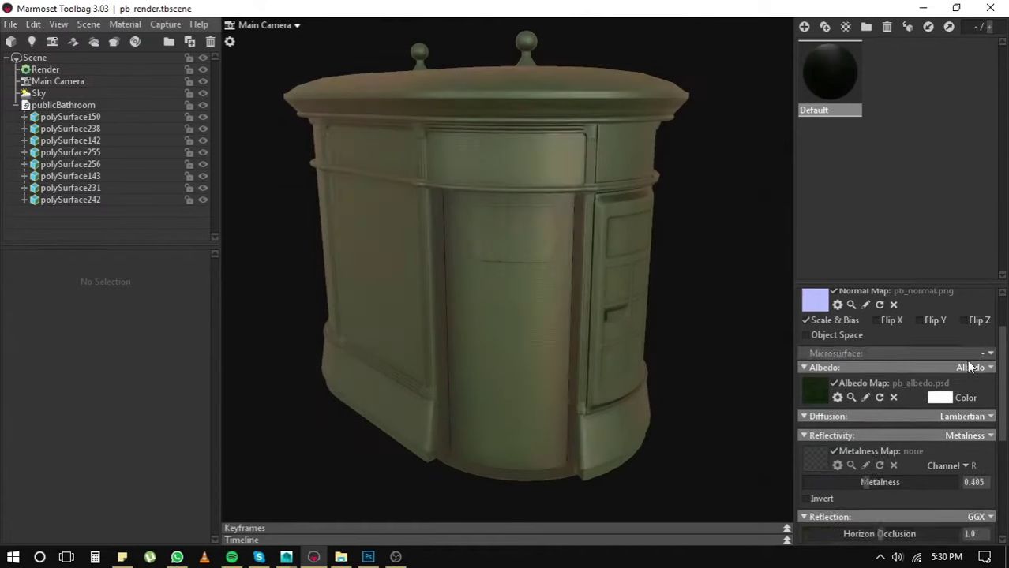
{"action": "scroll", "coordinate": [908, 410], "scroll_direction": "up", "scroll_amount": 2}
{"action": "left_click_drag", "start_coordinate": [837, 463], "coordinate": [878, 464]}
{"action": "scroll", "coordinate": [866, 497], "scroll_direction": "down", "scroll_amount": 3}
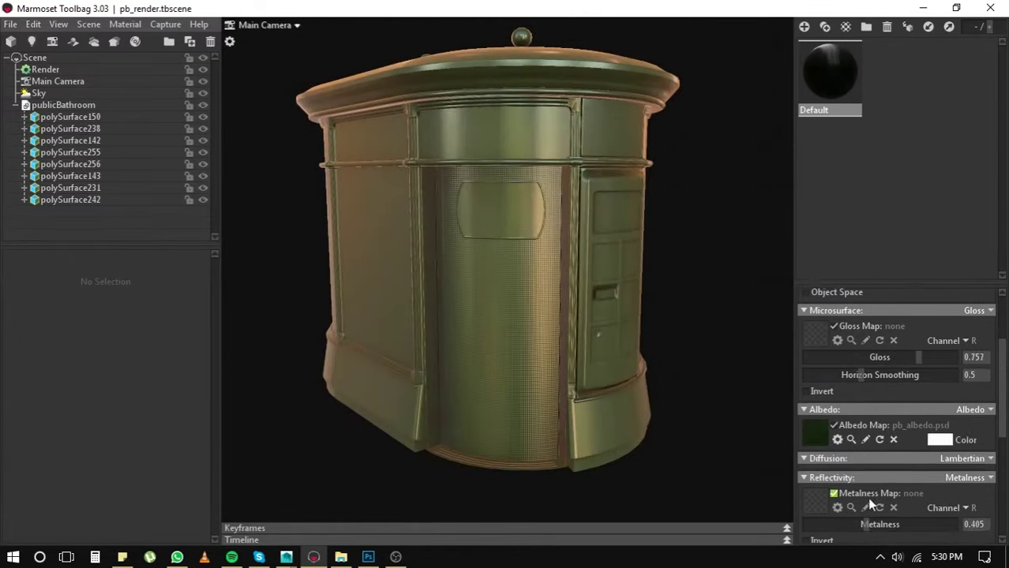
{"action": "scroll", "coordinate": [866, 497], "scroll_direction": "down", "scroll_amount": 2}
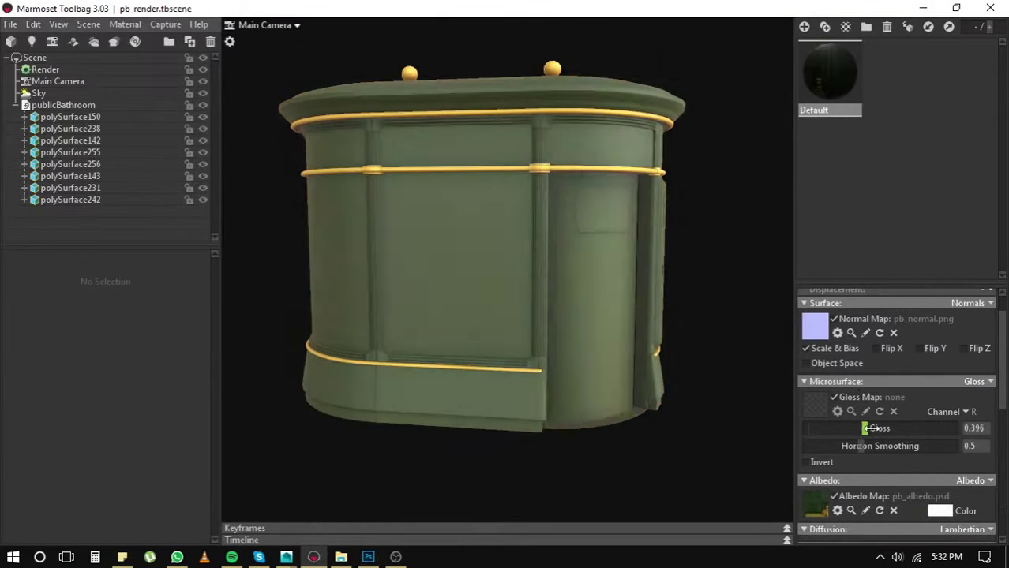
- Lower gloss to about 0.26, choose a different indoor sky preset, and darken the base green
{"action": "left_click_drag", "start_coordinate": [874, 428], "coordinate": [842, 428]}
{"action": "left_click", "coordinate": [48, 93]}
{"action": "left_click", "coordinate": [177, 275]}
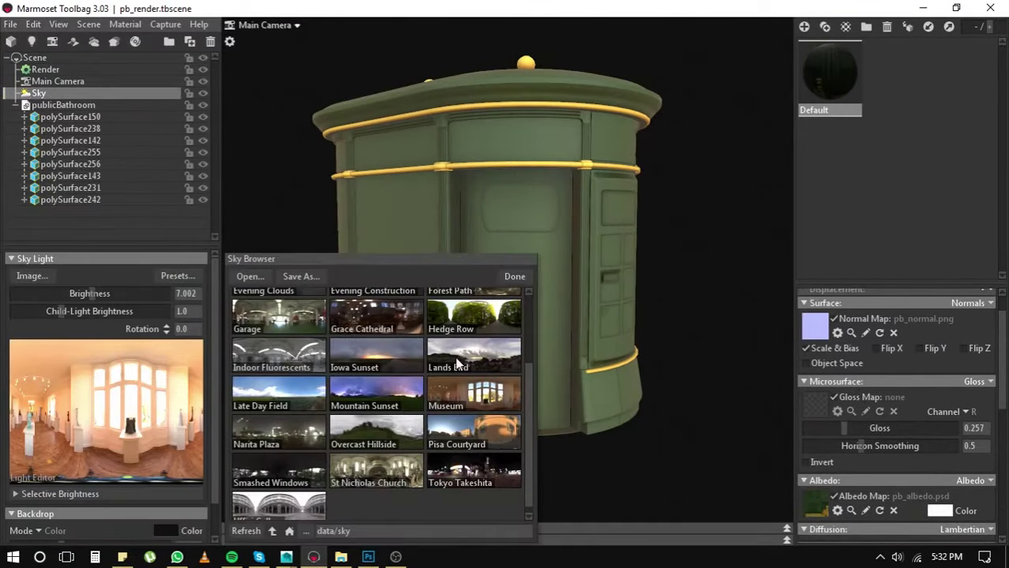
{"action": "left_click", "coordinate": [272, 355]}
{"action": "left_click", "coordinate": [514, 276]}
{"action": "scroll", "coordinate": [878, 430], "scroll_direction": "down", "scroll_amount": 3}
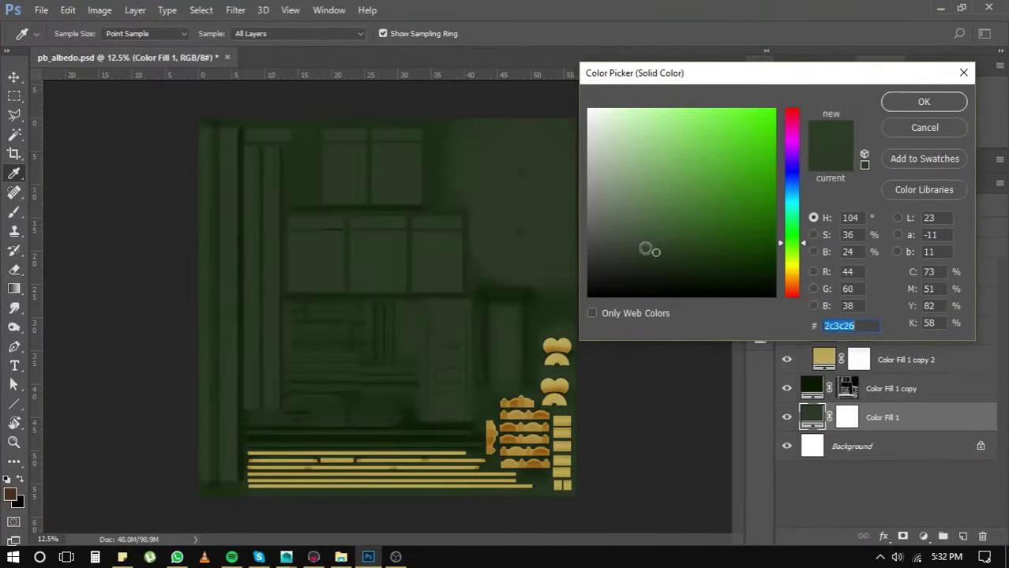
{"action": "left_click", "coordinate": [678, 259]}
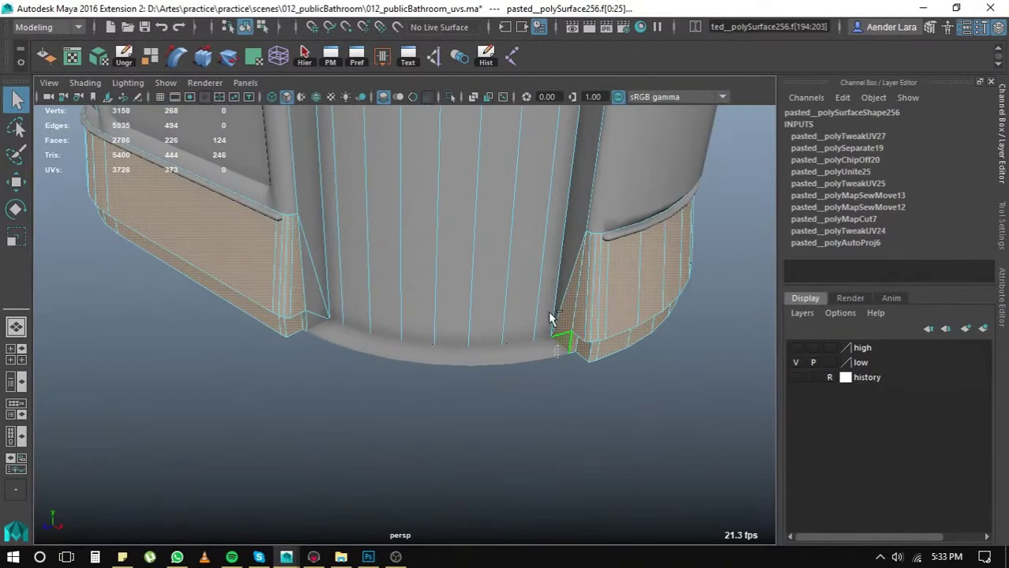
- Orbit the Maya viewport to inspect the kiosk's lower base faces
{"action": "left_click_drag", "start_coordinate": [551, 319], "coordinate": [545, 328]}
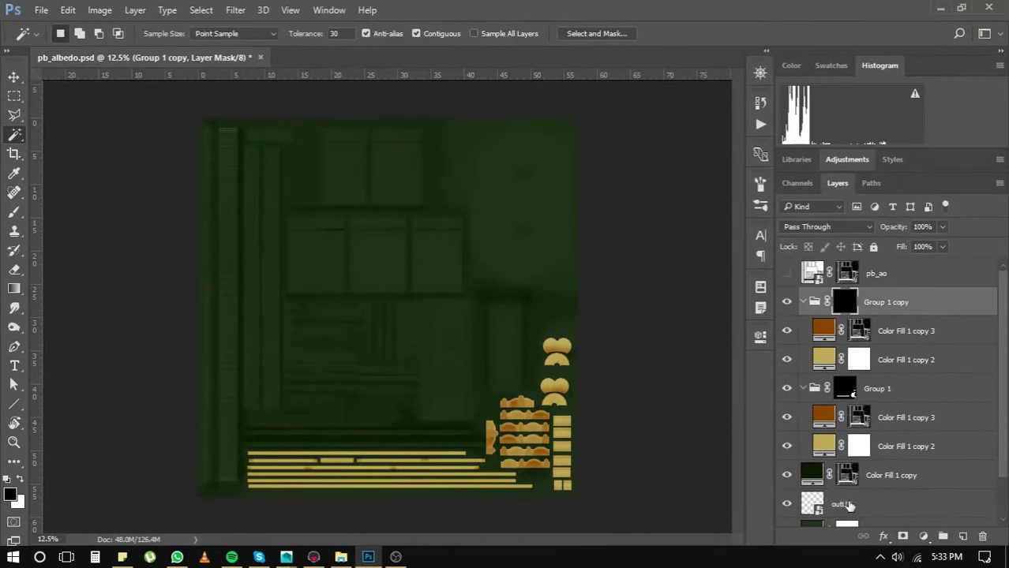
- Fill the copied group's mask on the left strip and recolour its fills to greys
{"action": "left_click", "coordinate": [845, 302], "text": "ctrl"}
{"action": "key", "text": "ctrl+BackSpace"}
{"action": "key", "text": "ctrl+d"}
{"action": "double_click", "coordinate": [823, 359]}
{"action": "type", "text": "bdbdbd"}
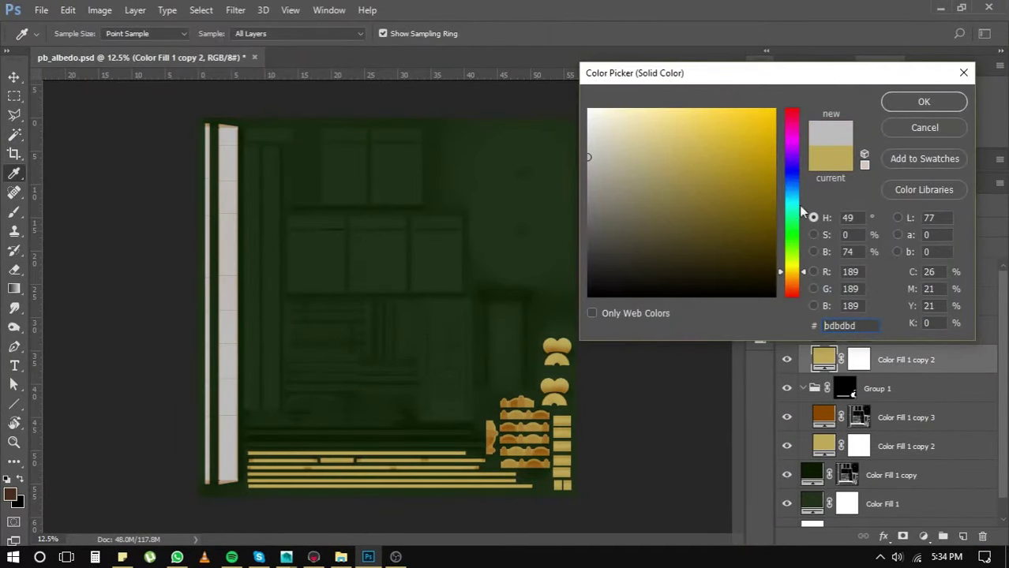
{"action": "key", "text": "Return"}
{"action": "double_click", "coordinate": [823, 417]}
{"action": "left_click", "coordinate": [884, 128]}
{"action": "double_click", "coordinate": [823, 359]}
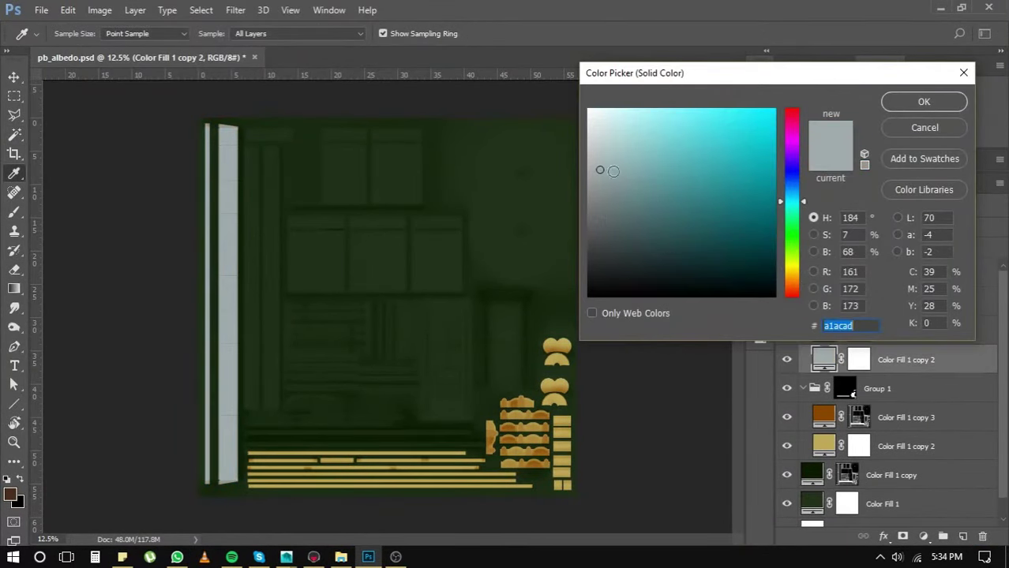
{"action": "key", "text": "Return"}
- Duplicate the colour group again, fit the texture in the window, and select Group 1 copy
{"action": "key", "text": "ctrl+j"}
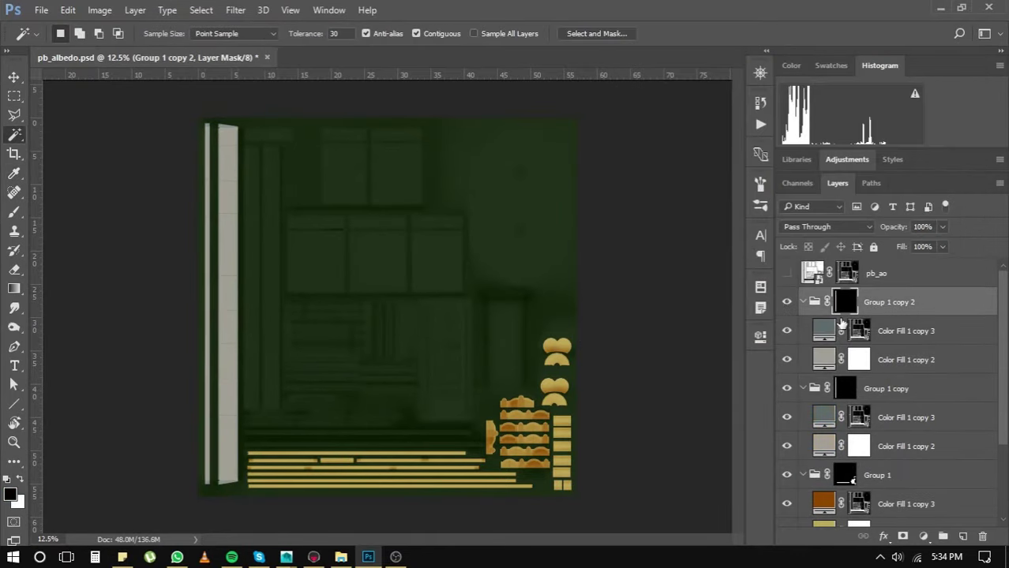
{"action": "key", "text": "alt+Tab"}
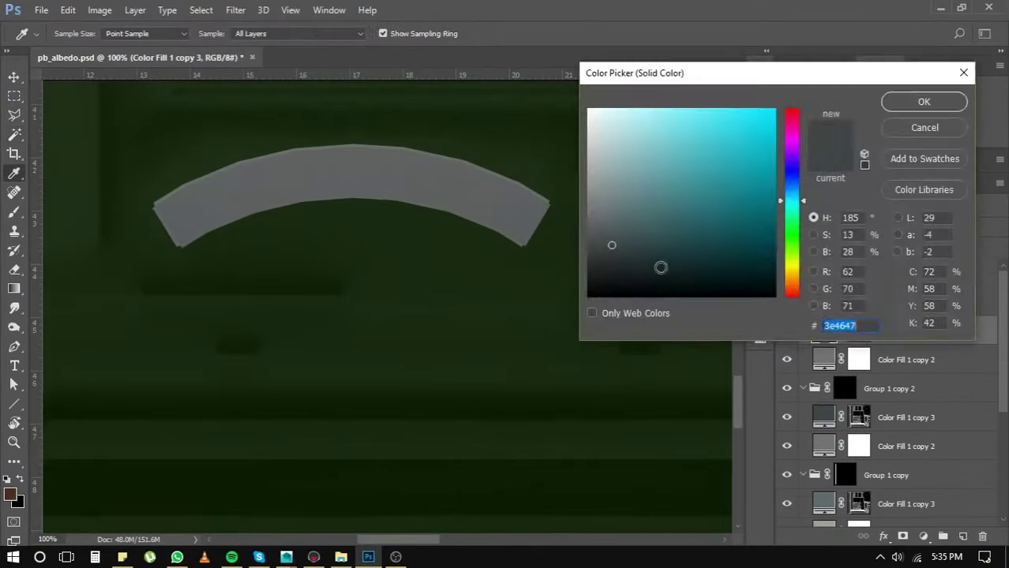
{"action": "left_click", "coordinate": [802, 302]}
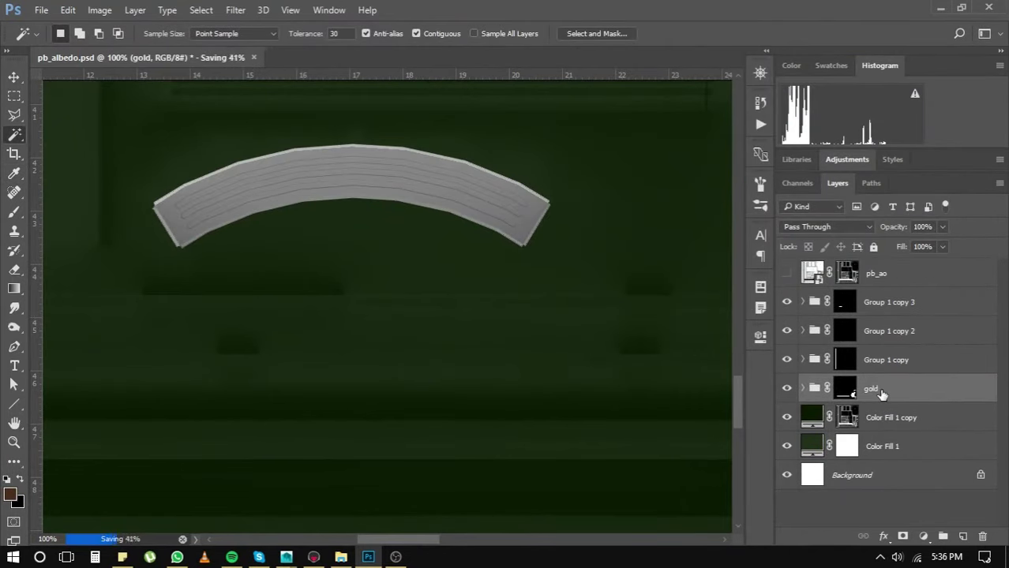
{"action": "key", "text": "ctrl+0"}
{"action": "left_click", "coordinate": [898, 361]}
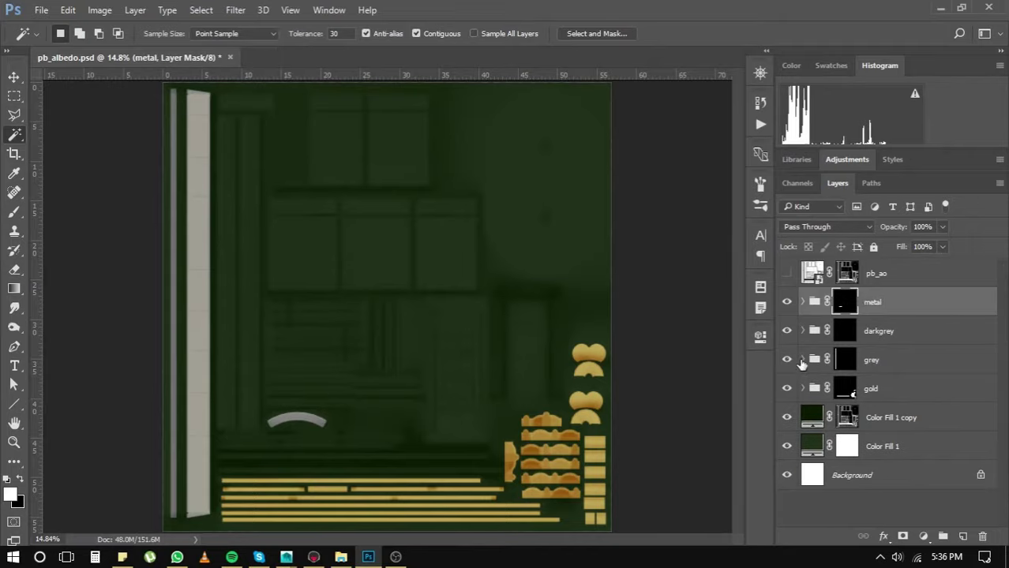
- Check the kiosk in Marmoset, then set Color Fill 1 copy 2 to dark grey 404040
{"action": "left_click", "coordinate": [313, 558]}
{"action": "mouse_move", "coordinate": [477, 288]}
{"action": "left_mouse_down"}
{"action": "mouse_move", "coordinate": [725, 375]}
{"action": "mouse_move", "coordinate": [527, 329]}
{"action": "mouse_move", "coordinate": [564, 340]}
{"action": "left_mouse_up"}
{"action": "scroll", "coordinate": [566, 348], "scroll_direction": "up", "scroll_amount": 3}
{"action": "left_click", "coordinate": [367, 557]}
{"action": "double_click", "coordinate": [823, 417]}
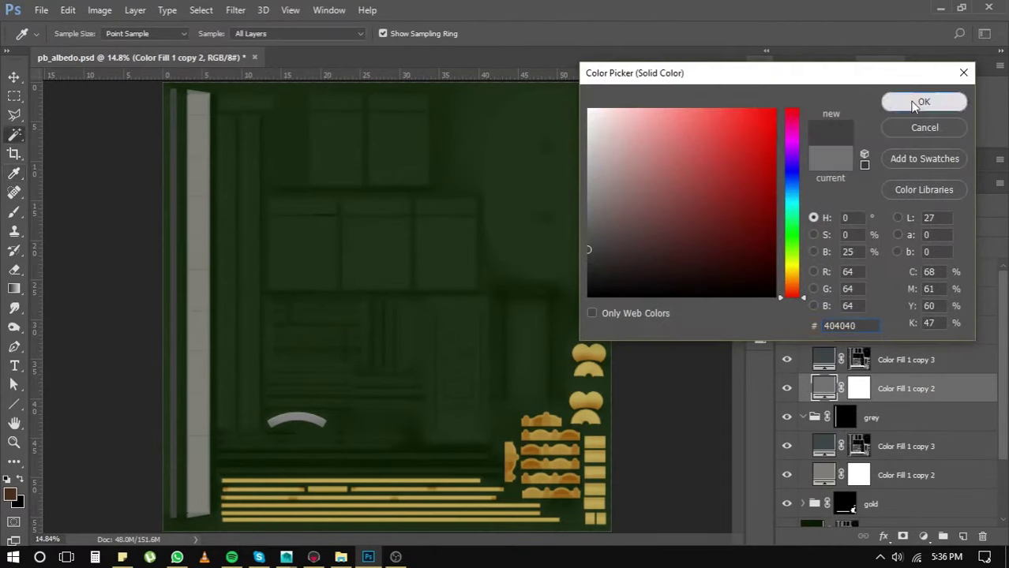
{"action": "left_click", "coordinate": [924, 103]}
{"action": "key", "text": "alt+Tab"}
{"action": "left_click", "coordinate": [45, 69]}
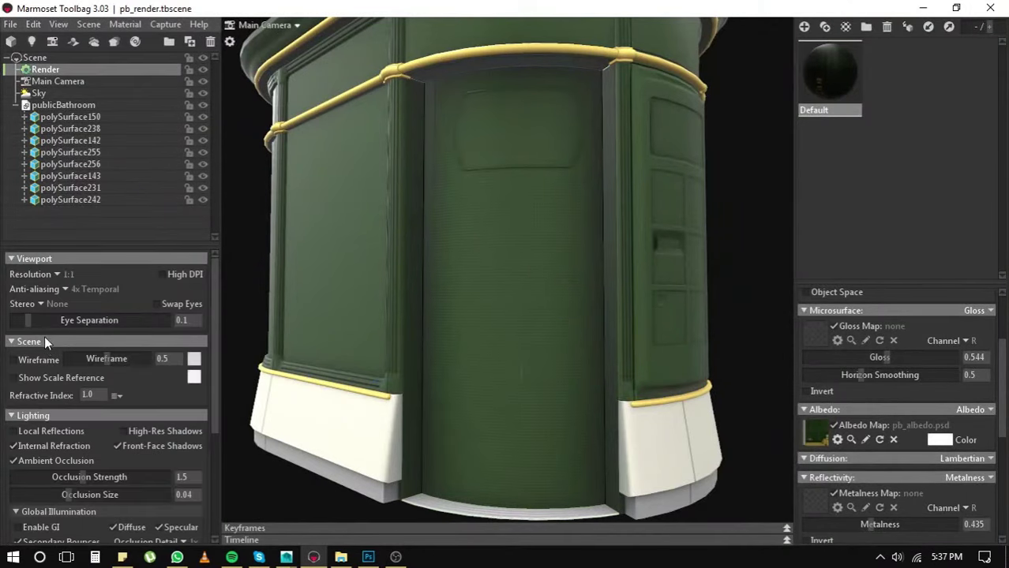
{"action": "left_click", "coordinate": [11, 341]}
{"action": "left_click", "coordinate": [15, 341]}
{"action": "key", "text": "alt+Tab"}
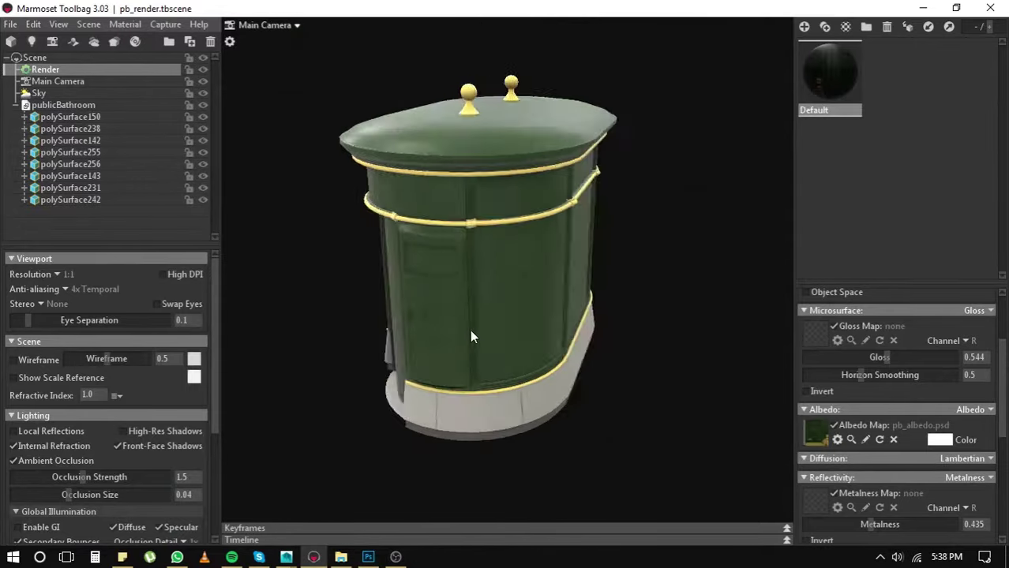
{"action": "mouse_move", "coordinate": [469, 329]}
{"action": "left_mouse_down"}
{"action": "mouse_move", "coordinate": [436, 337]}
{"action": "mouse_move", "coordinate": [435, 328]}
{"action": "mouse_move", "coordinate": [426, 348]}
{"action": "left_mouse_up"}
{"action": "scroll", "coordinate": [458, 331], "scroll_direction": "up", "scroll_amount": 5}
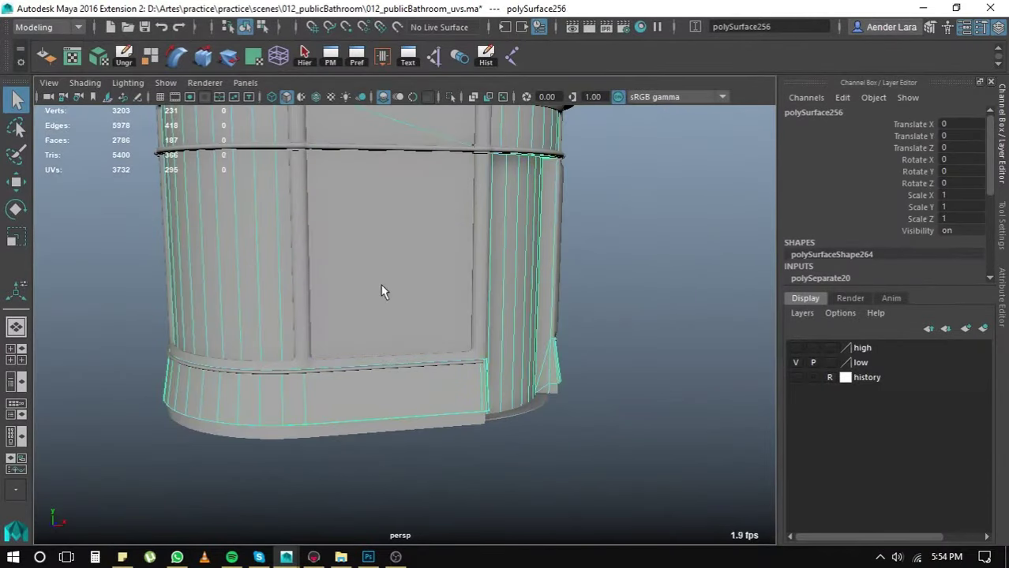
- Frame the kiosk in side view and start Multi-Cut from the marking menu, undoing twice
{"action": "key", "text": "f"}
{"action": "key", "text": "space"}
{"action": "key", "text": "space"}
{"action": "right_click", "coordinate": [683, 196], "text": "shift"}
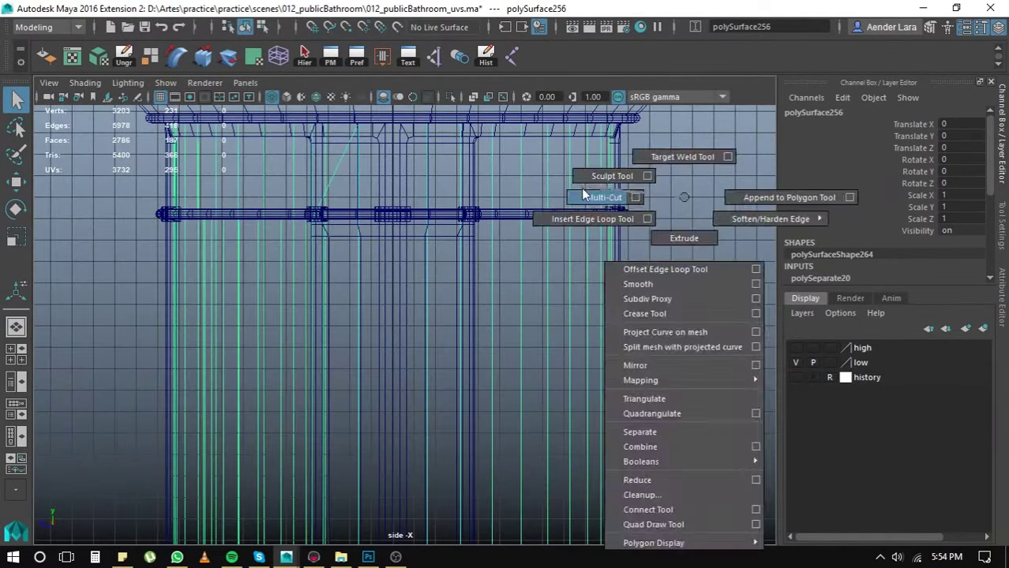
{"action": "left_click", "coordinate": [583, 197]}
{"action": "key", "text": "ctrl+z"}
{"action": "key", "text": "ctrl+z"}
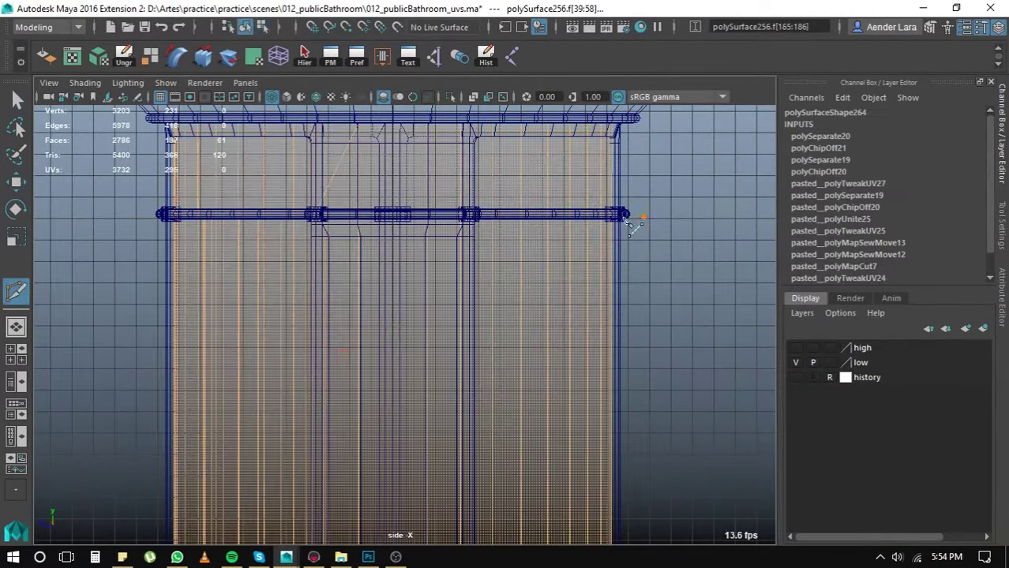
{"action": "key", "text": "ctrl+z"}
{"action": "key", "text": "ctrl+z"}
- Separate the chosen cabinet faces into their own panel, isolate it, and ready the Move tool
{"action": "mouse_move", "coordinate": [682, 342]}
{"action": "left_mouse_down"}
{"action": "mouse_move", "coordinate": [553, 331]}
{"action": "mouse_move", "coordinate": [465, 423]}
{"action": "mouse_move", "coordinate": [522, 378]}
{"action": "mouse_move", "coordinate": [331, 367]}
{"action": "left_mouse_up"}
{"action": "key", "text": "F8"}
{"action": "key", "text": "q"}
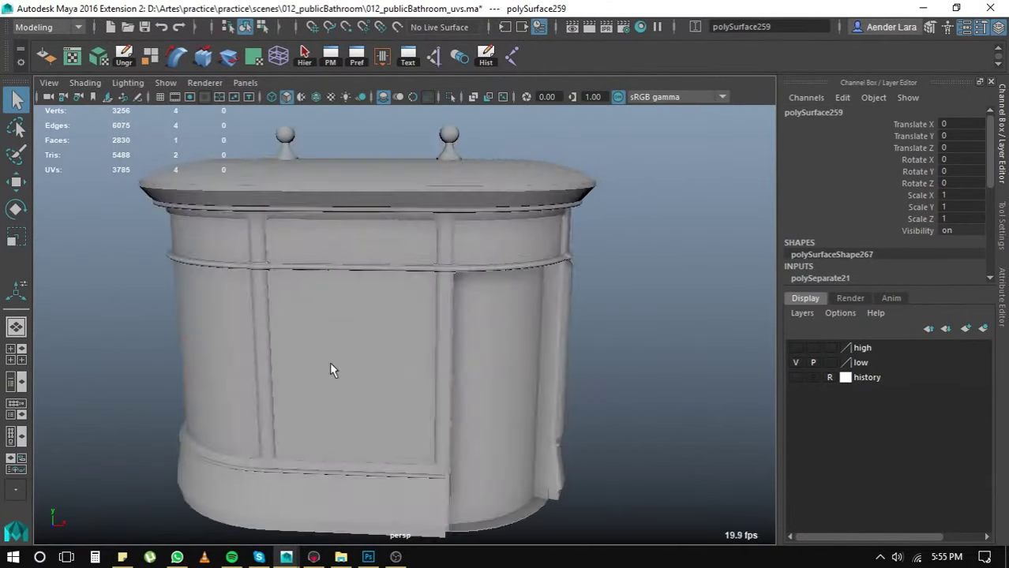
{"action": "key", "text": "ctrl+1"}
{"action": "double_click", "coordinate": [16, 290]}
{"action": "key", "text": "w"}
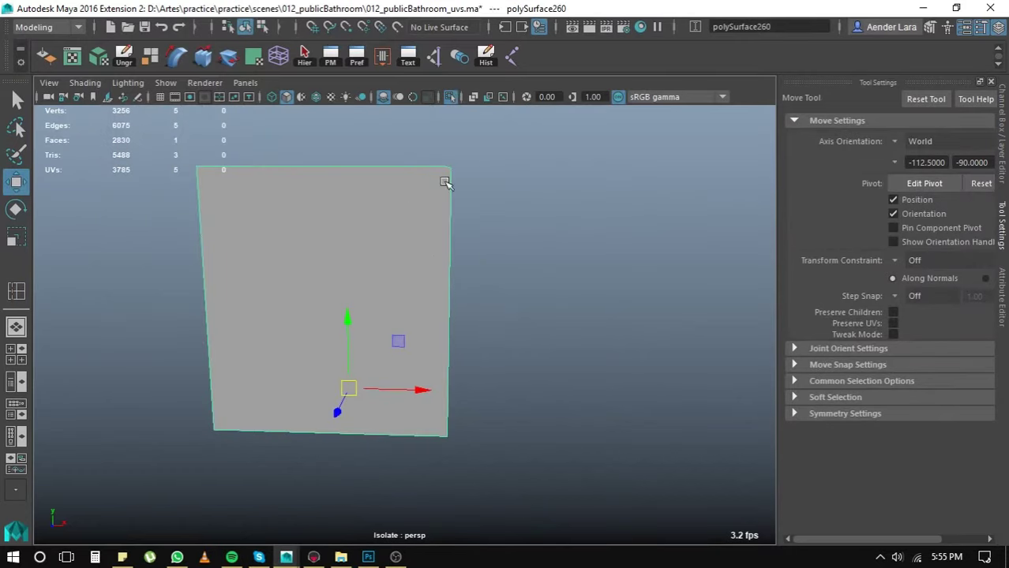
{"action": "key", "text": "space"}
{"action": "key", "text": "space"}
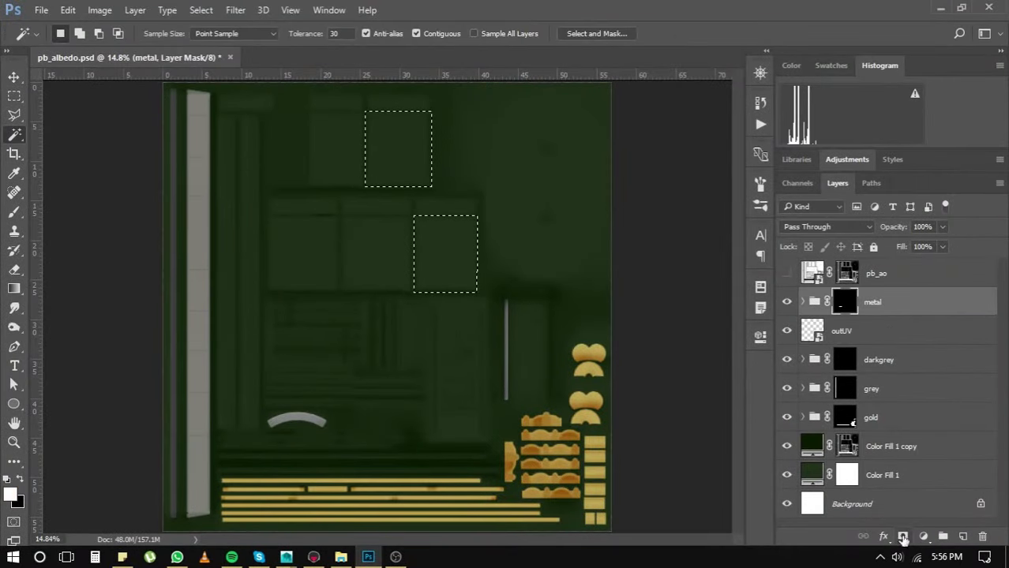
- Create a masked bigads group and set its two fill layers to white and black
{"action": "key", "text": "ctrl+g"}
{"action": "left_click", "coordinate": [903, 538]}
{"action": "double_click", "coordinate": [877, 302]}
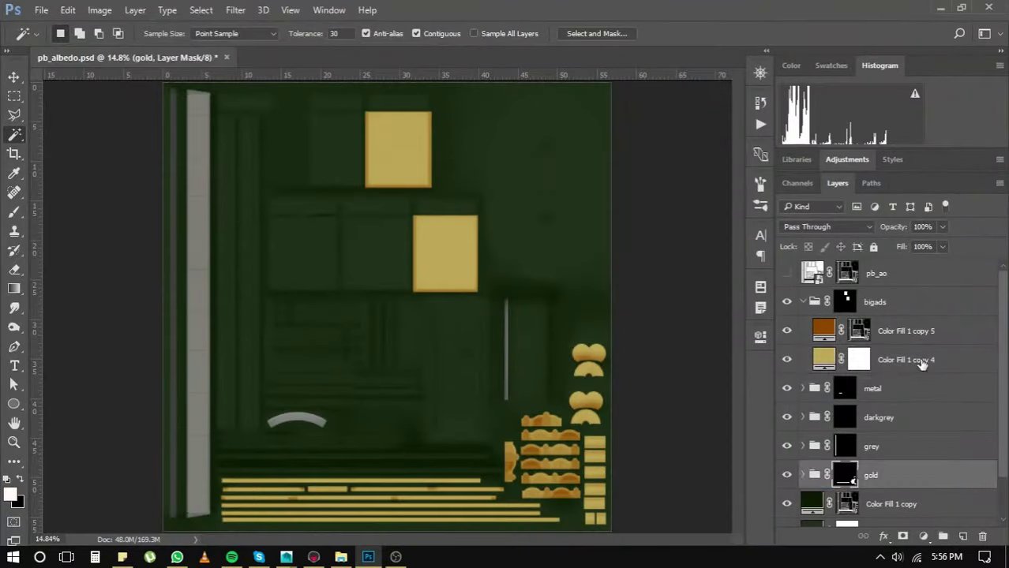
{"action": "double_click", "coordinate": [823, 359]}
{"action": "left_click", "coordinate": [593, 107]}
{"action": "left_click", "coordinate": [892, 101]}
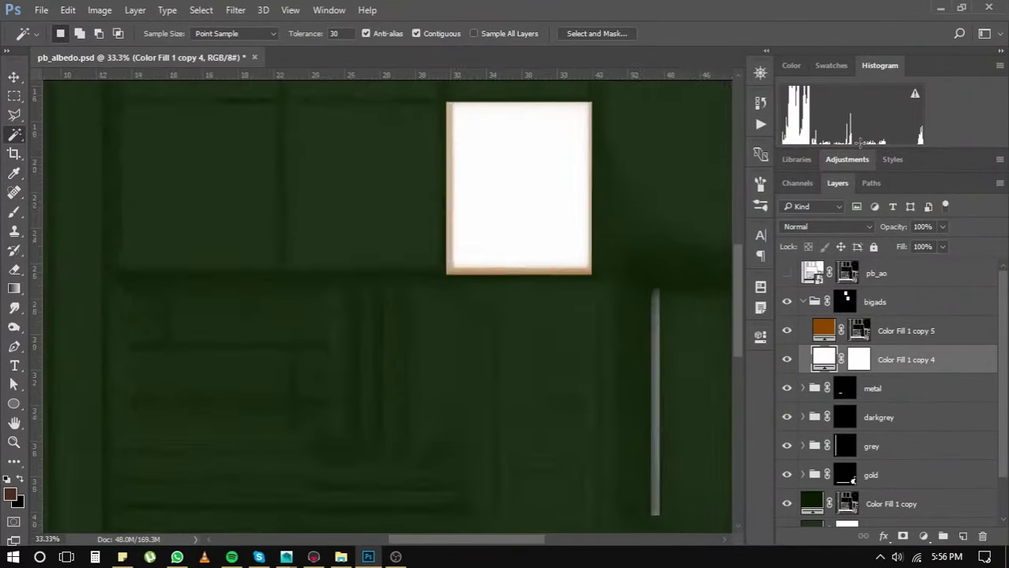
{"action": "scroll", "coordinate": [576, 394], "scroll_direction": "up", "scroll_amount": 4}
{"action": "double_click", "coordinate": [823, 330]}
{"action": "left_click", "coordinate": [923, 101]}
- Draw a no-fill, stroked rectangle frame over the upper white ad panel
{"action": "left_click_drag", "start_coordinate": [576, 75], "coordinate": [573, 378]}
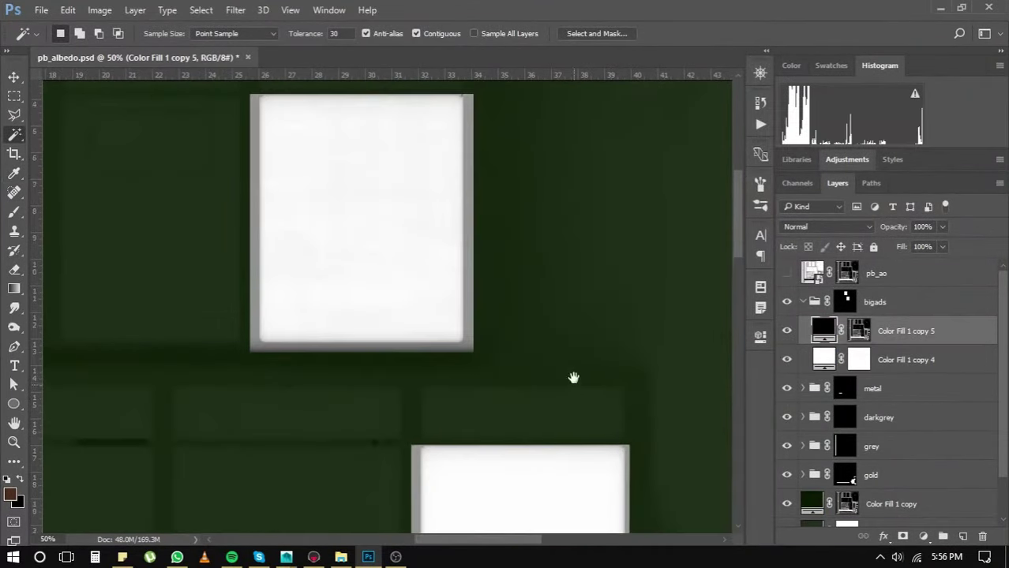
{"action": "key", "text": "u"}
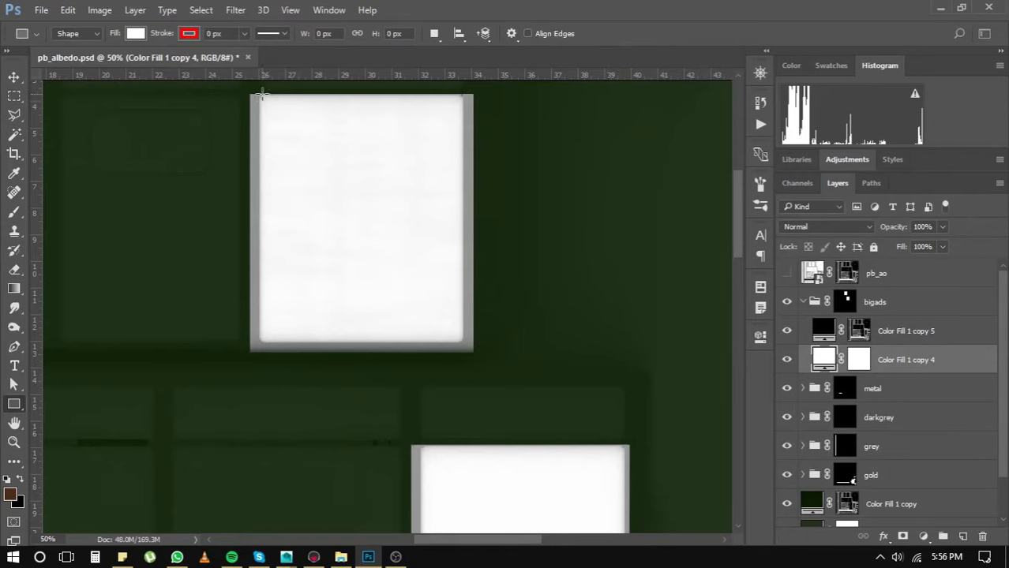
{"action": "left_click_drag", "start_coordinate": [259, 95], "coordinate": [464, 343]}
{"action": "left_click", "coordinate": [575, 365]}
{"action": "left_click", "coordinate": [559, 146]}
{"action": "left_click", "coordinate": [602, 364]}
{"action": "type", "text": "3"}
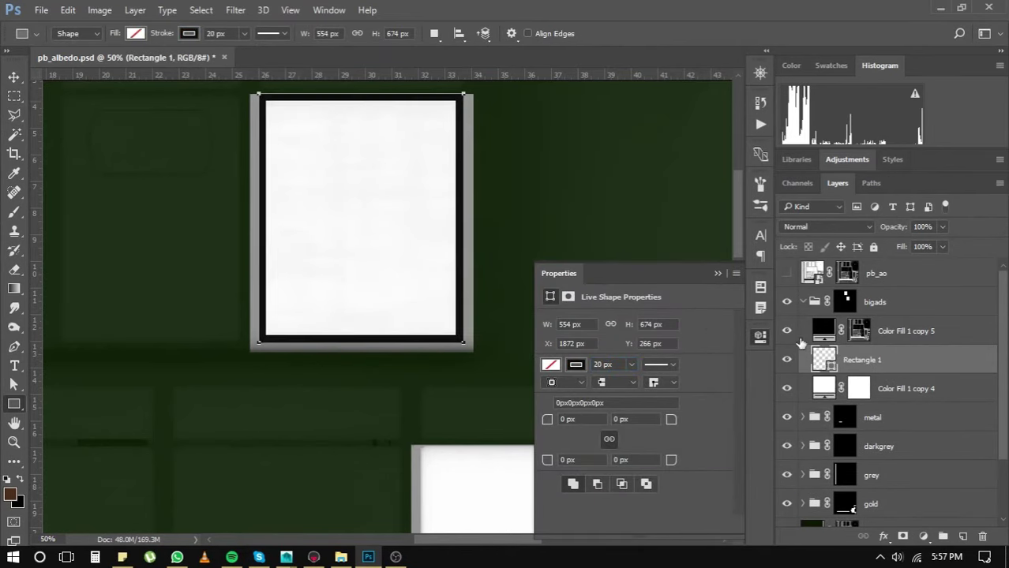
{"action": "key", "text": "Return"}
{"action": "left_click", "coordinate": [760, 337]}
- Place a frame copy on the lower panel, preview in Marmoset, then mask and rename Group 1 to InfoPanel
{"action": "key", "text": "v"}
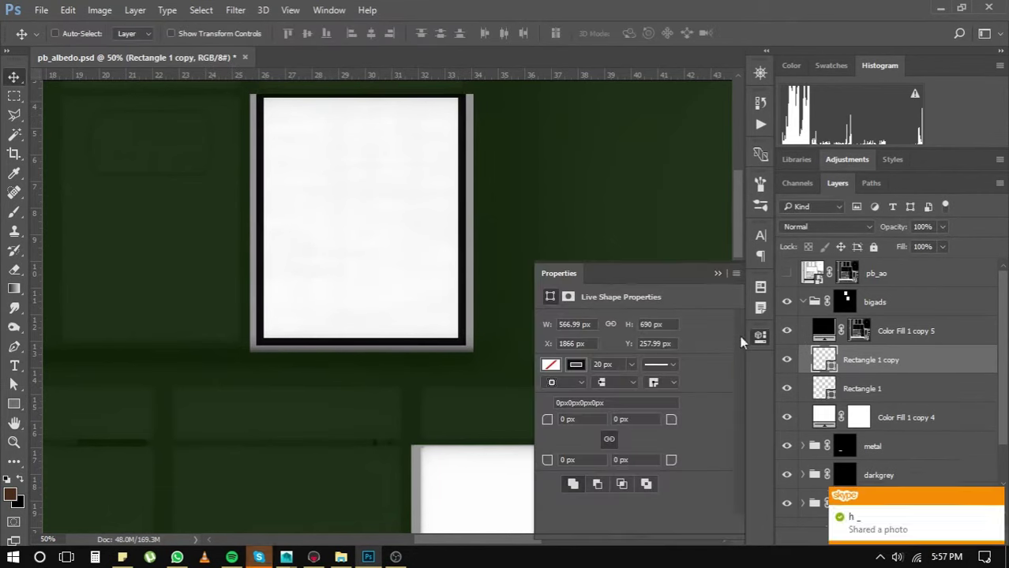
{"action": "left_click_drag", "start_coordinate": [329, 230], "coordinate": [494, 328]}
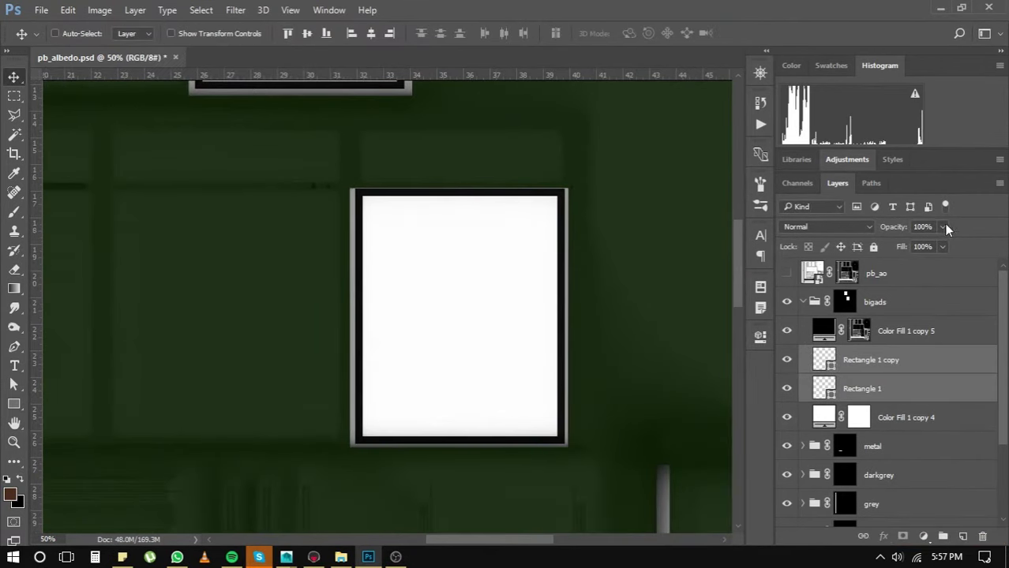
{"action": "scroll", "coordinate": [436, 257], "scroll_direction": "up", "scroll_amount": 5}
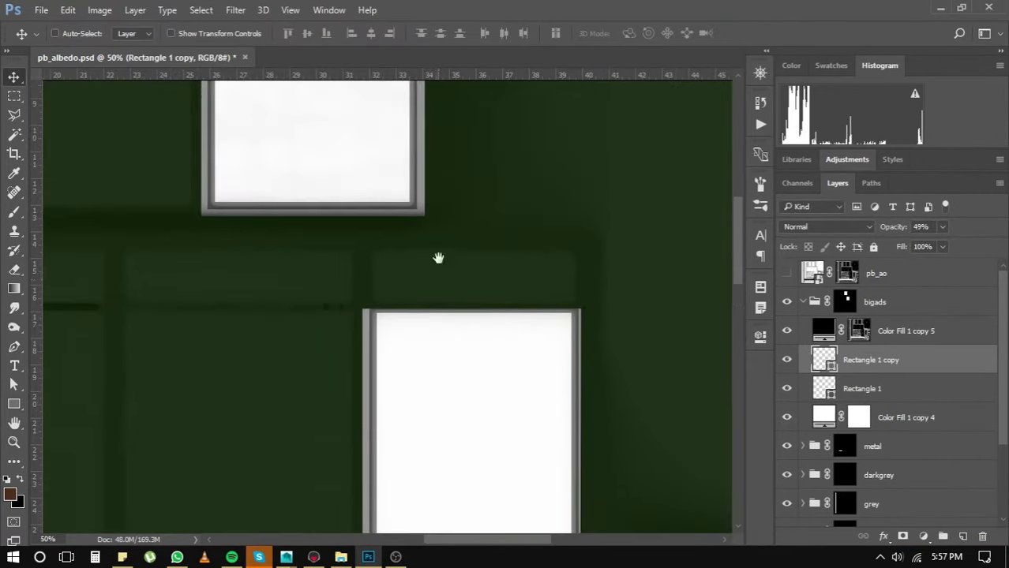
{"action": "left_click", "coordinate": [941, 246]}
{"action": "left_click_drag", "start_coordinate": [451, 379], "coordinate": [570, 296]}
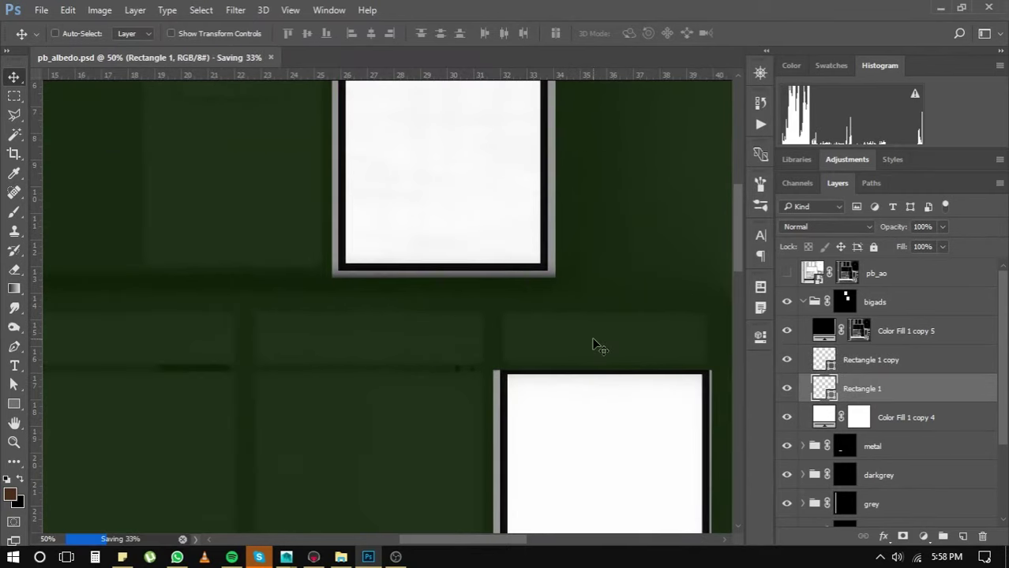
{"action": "key", "text": "ctrl+minus"}
{"action": "key", "text": "ctrl+minus"}
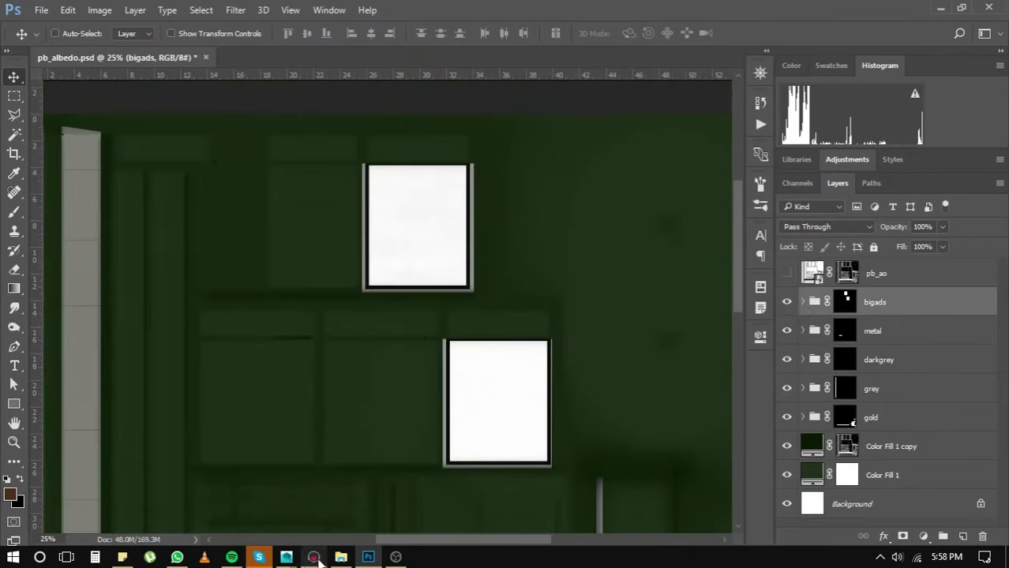
{"action": "left_click", "coordinate": [313, 557]}
{"action": "key", "text": "alt+Tab"}
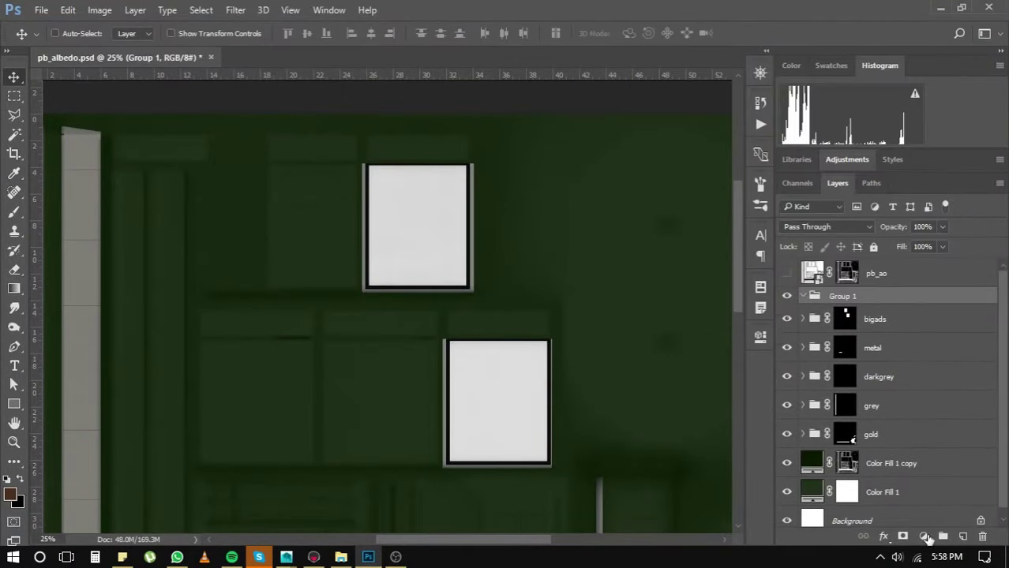
{"action": "left_click", "coordinate": [903, 536]}
{"action": "double_click", "coordinate": [876, 302]}
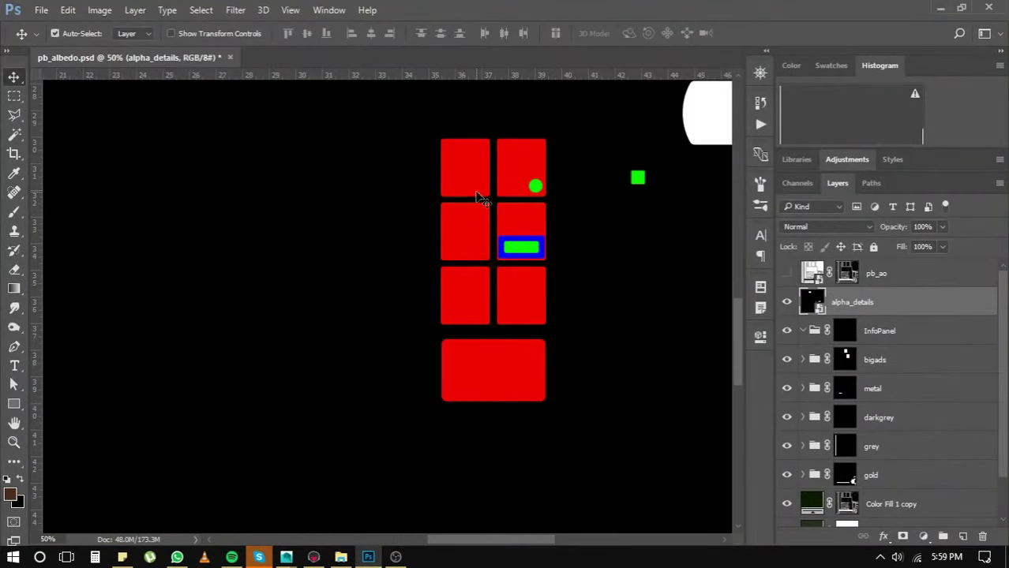
- Inspect the InfoPanel mask's panel shapes and move InfoPanel below the metal group
{"action": "left_click", "coordinate": [845, 330]}
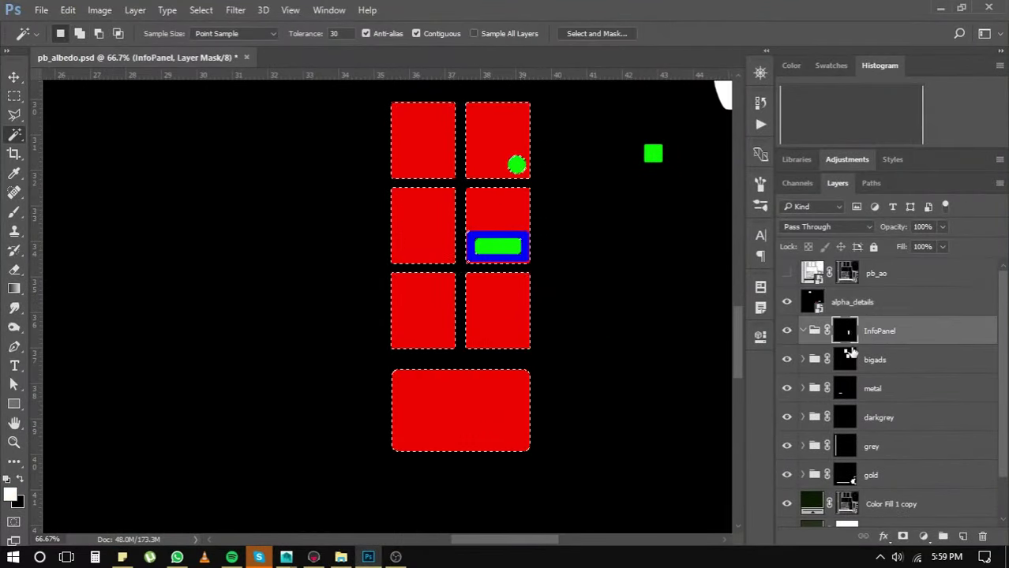
{"action": "key", "text": "ctrl+plus"}
{"action": "key", "text": "ctrl+plus"}
{"action": "key", "text": "ctrl+plus"}
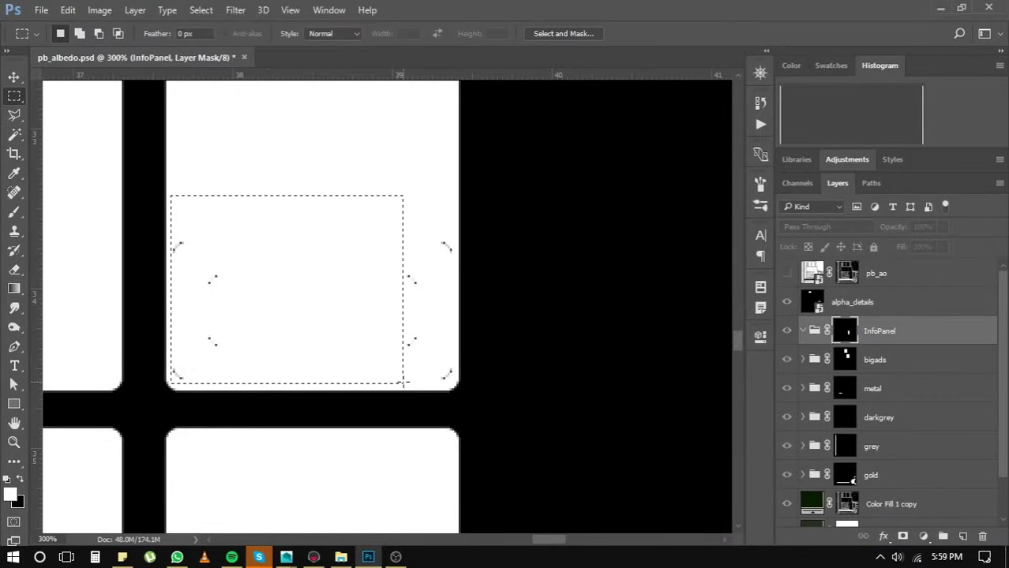
{"action": "left_click_drag", "start_coordinate": [402, 383], "coordinate": [401, 372]}
{"action": "scroll", "coordinate": [401, 371], "scroll_direction": "down", "scroll_amount": 5}
{"action": "key", "text": "ctrl+d"}
{"action": "key", "text": "ctrl+minus"}
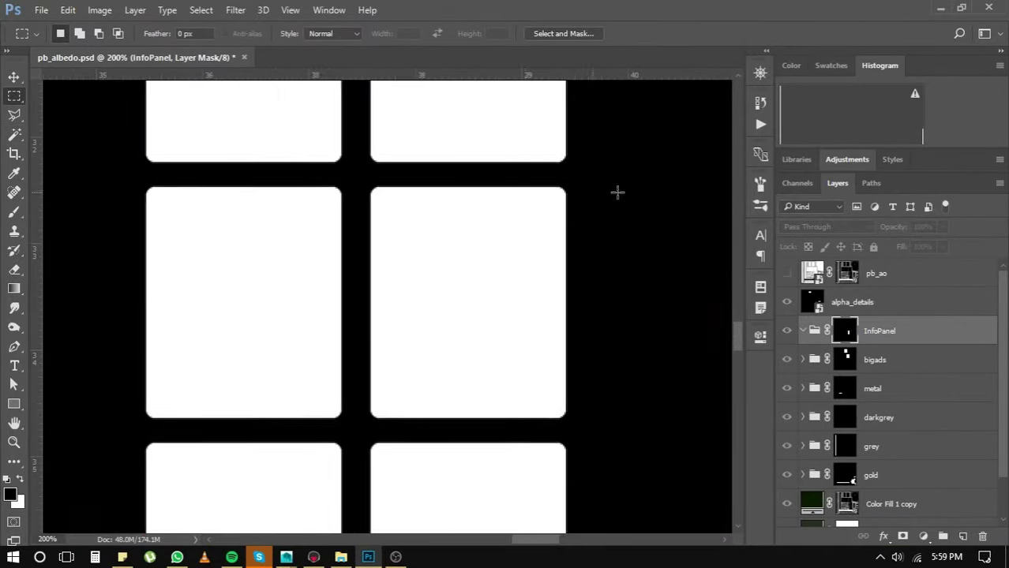
{"action": "left_click", "coordinate": [845, 331], "text": "alt"}
{"action": "left_click_drag", "start_coordinate": [878, 330], "coordinate": [878, 394]}
- Hide alpha_details and set the InfoPanel fill to light grey e6e6e6
{"action": "key", "text": "w"}
{"action": "left_click", "coordinate": [813, 302], "text": "ctrl"}
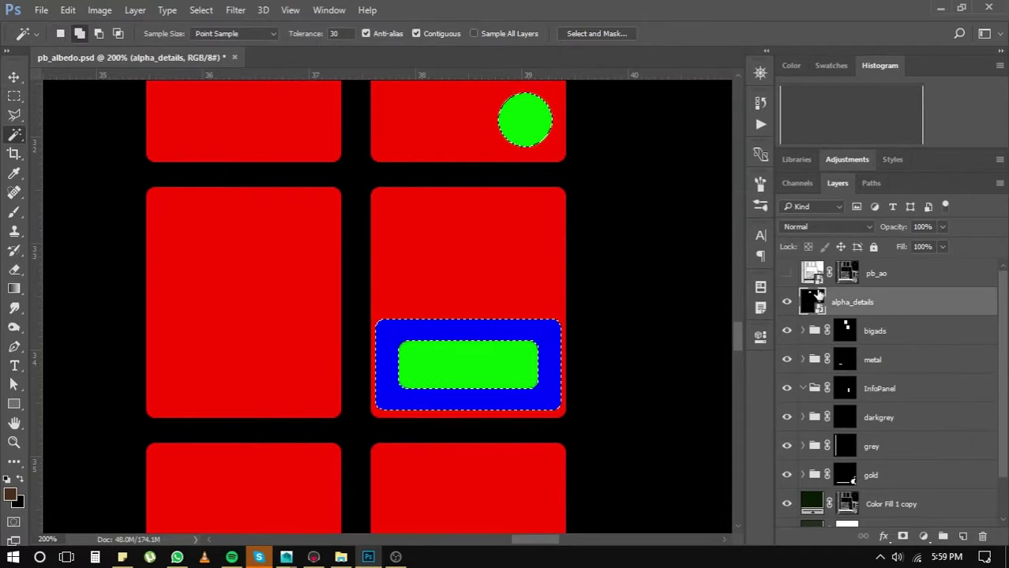
{"action": "left_click", "coordinate": [786, 301]}
{"action": "left_click", "coordinate": [844, 388], "text": "alt"}
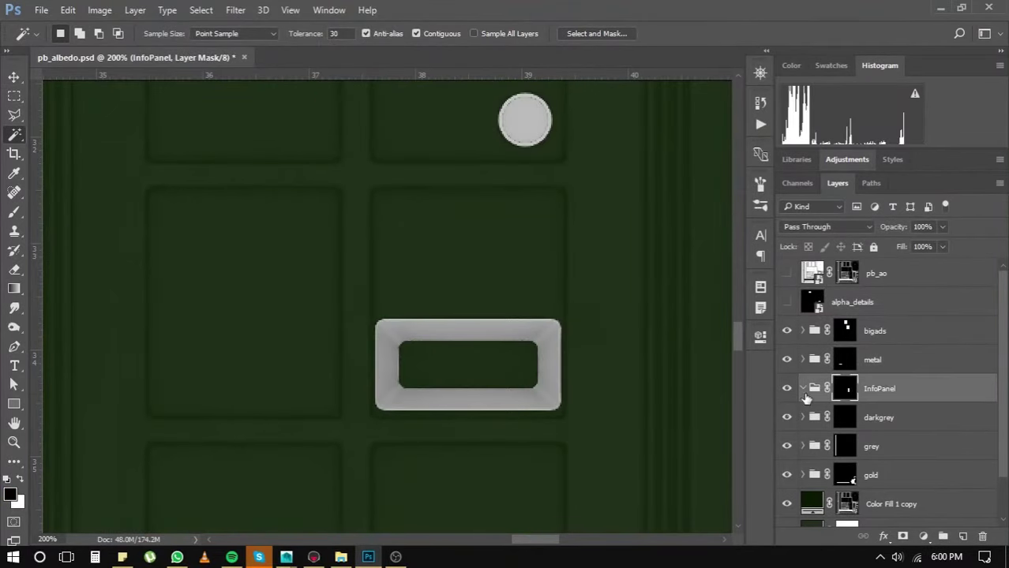
{"action": "left_click", "coordinate": [803, 388]}
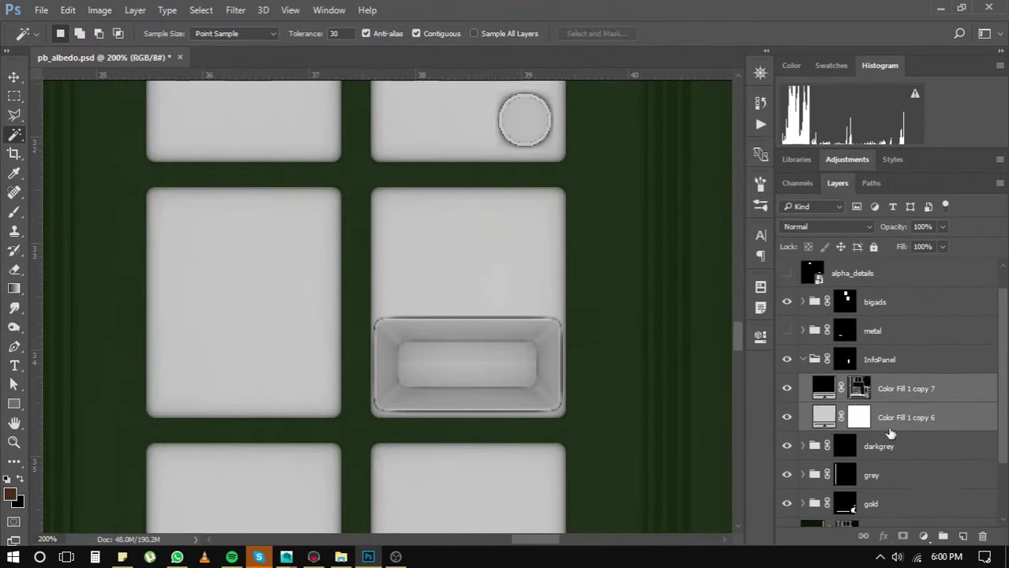
{"action": "double_click", "coordinate": [823, 416]}
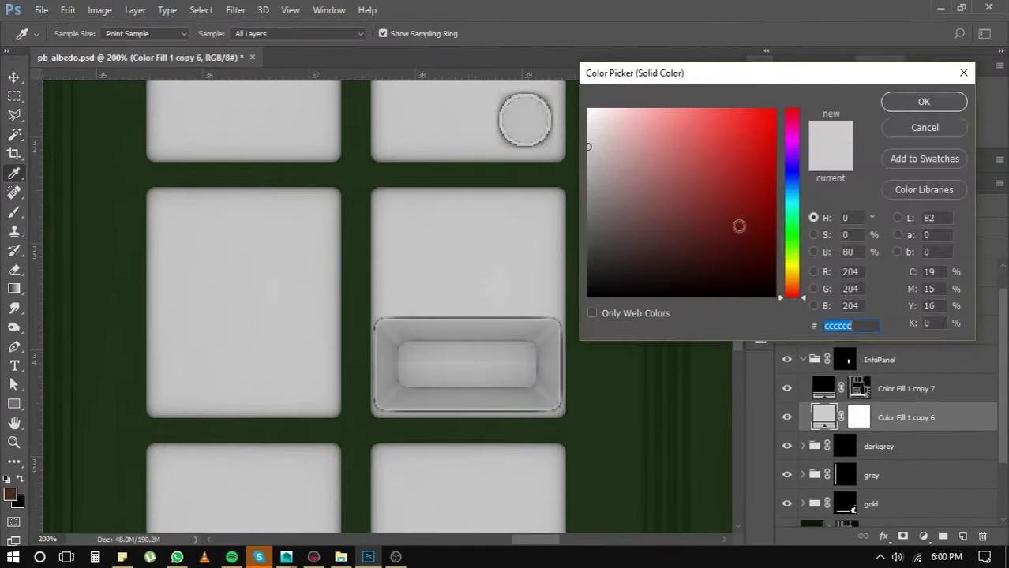
{"action": "type", "text": "e6e6e6"}
{"action": "key", "text": "Return"}
- Duplicate the fill as dark grey 222222, then try and cancel another colour fill
{"action": "key", "text": "ctrl+j"}
{"action": "double_click", "coordinate": [823, 417]}
{"action": "type", "text": "222222"}
{"action": "key", "text": "Return"}
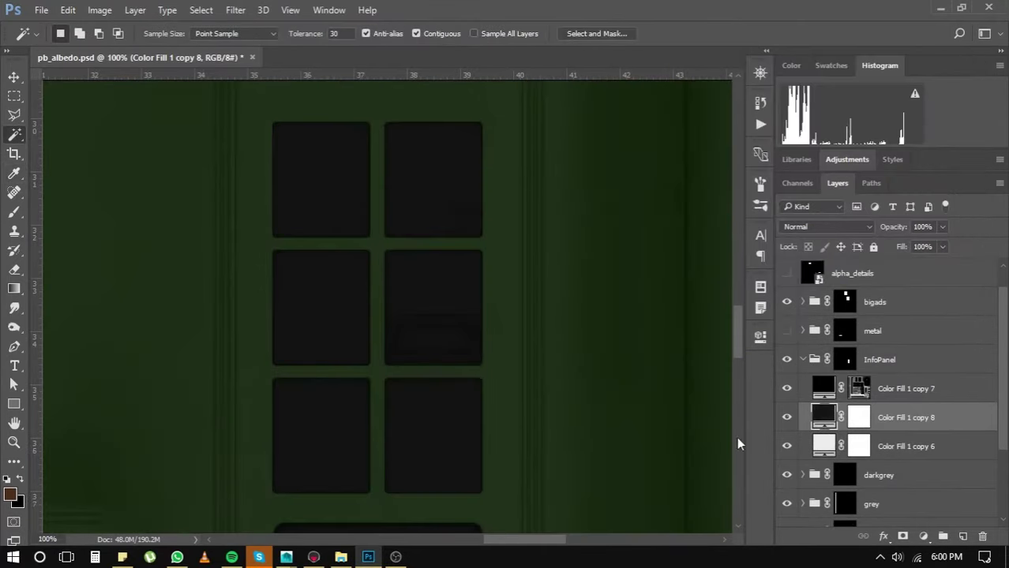
{"action": "key", "text": "ctrl+backslash"}
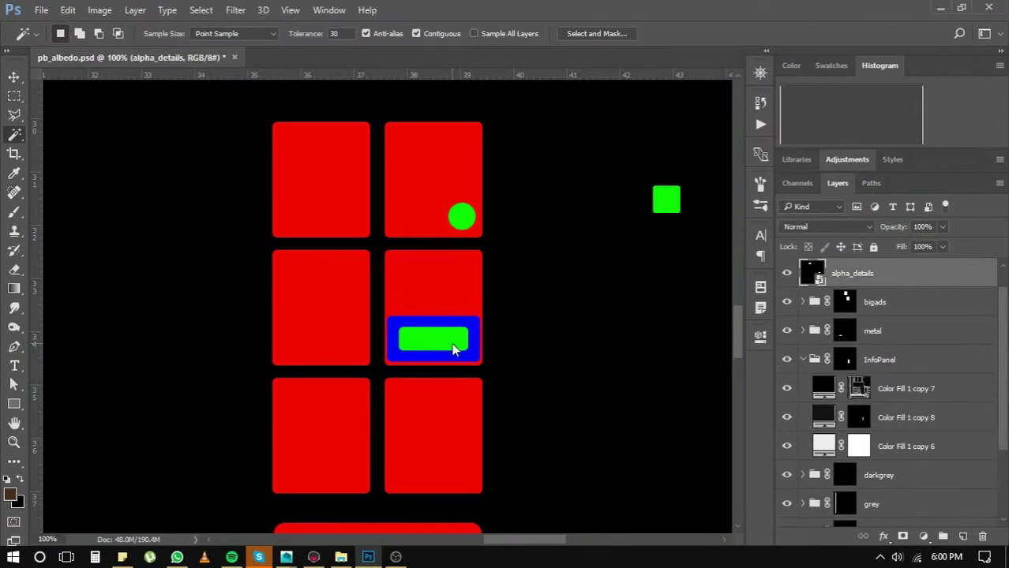
{"action": "left_click", "coordinate": [455, 349]}
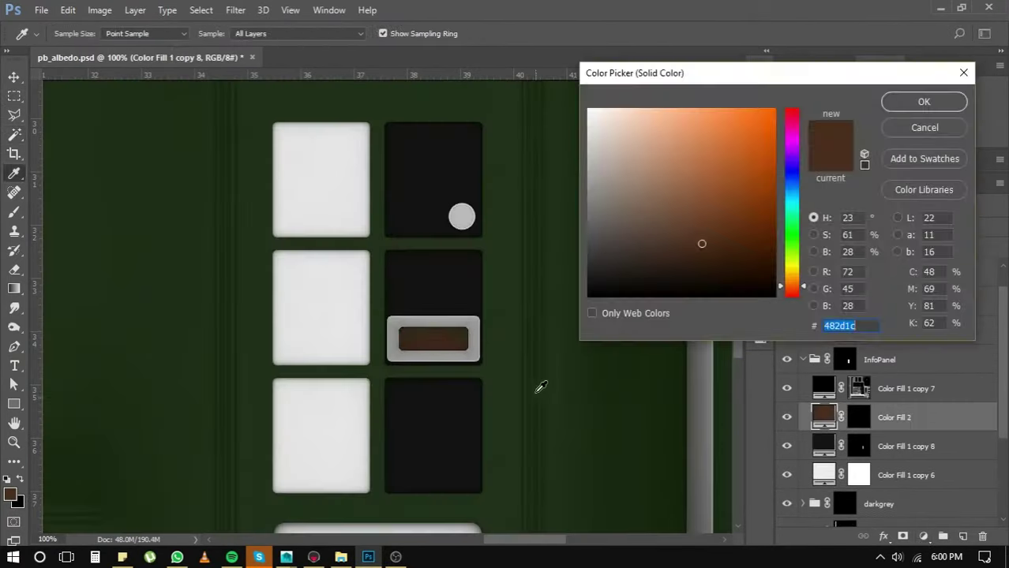
{"action": "left_click", "coordinate": [540, 386]}
{"action": "left_click", "coordinate": [956, 134]}
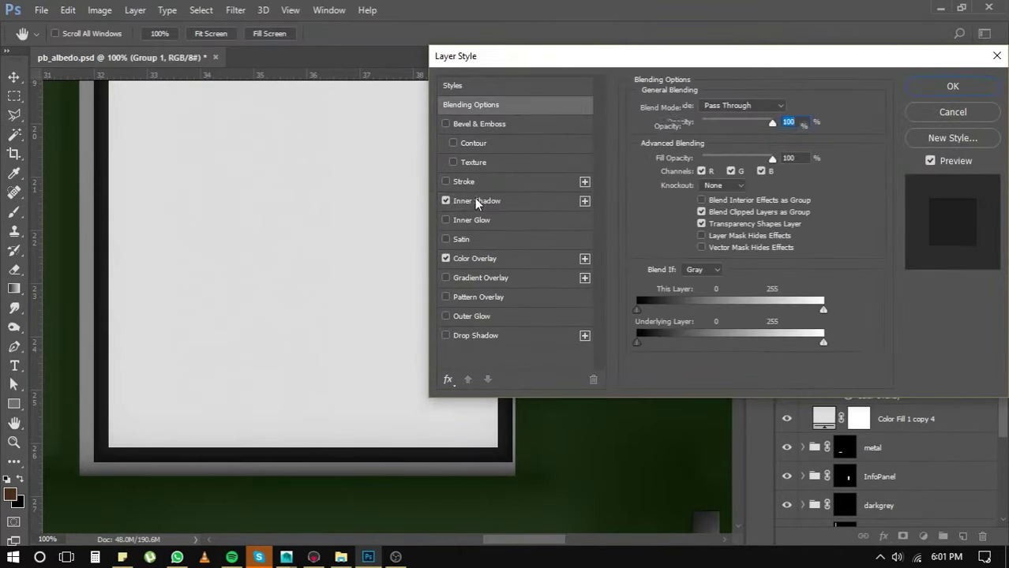
- Give Group 1 a drop shadow: 100% opacity, 162° angle, 0 px distance, 18 px size
{"action": "left_click", "coordinate": [475, 200]}
{"action": "left_click", "coordinate": [476, 336]}
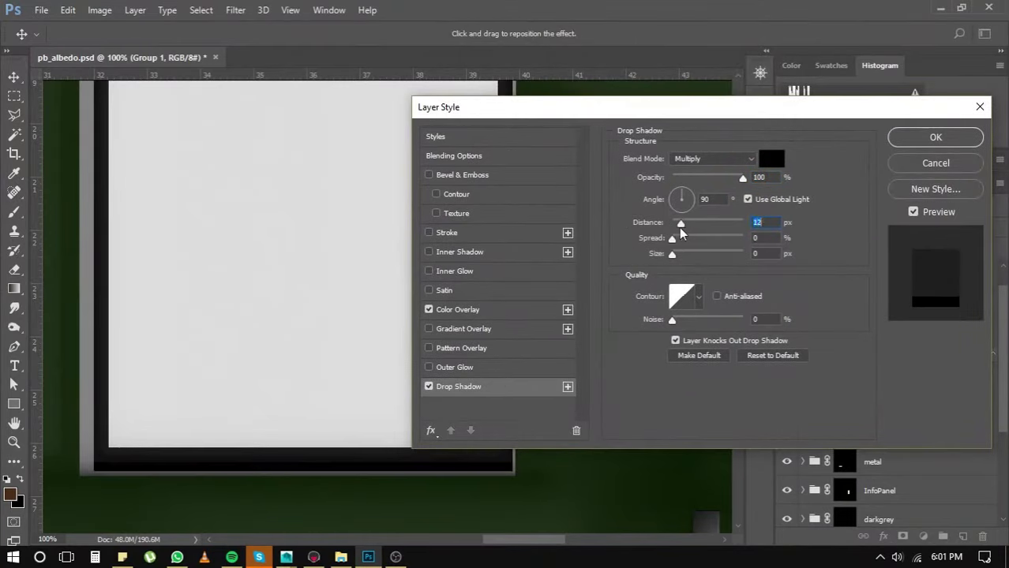
{"action": "left_click_drag", "start_coordinate": [681, 223], "coordinate": [671, 202]}
{"action": "left_click_drag", "start_coordinate": [671, 253], "coordinate": [678, 253]}
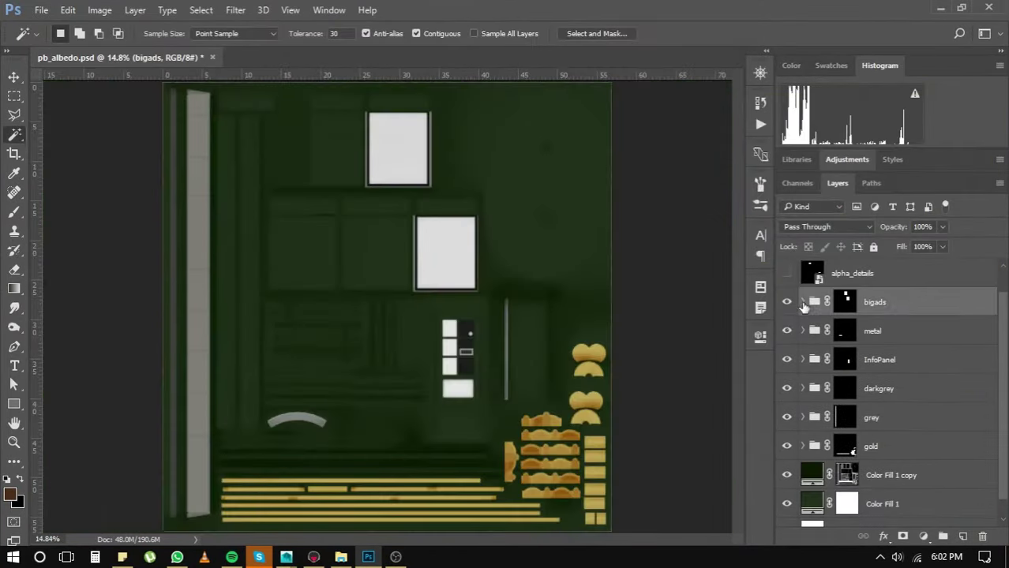
- Create a whitePanels group and fill the small panel shapes from alpha_details with light grey
{"action": "key", "text": "ctrl+g"}
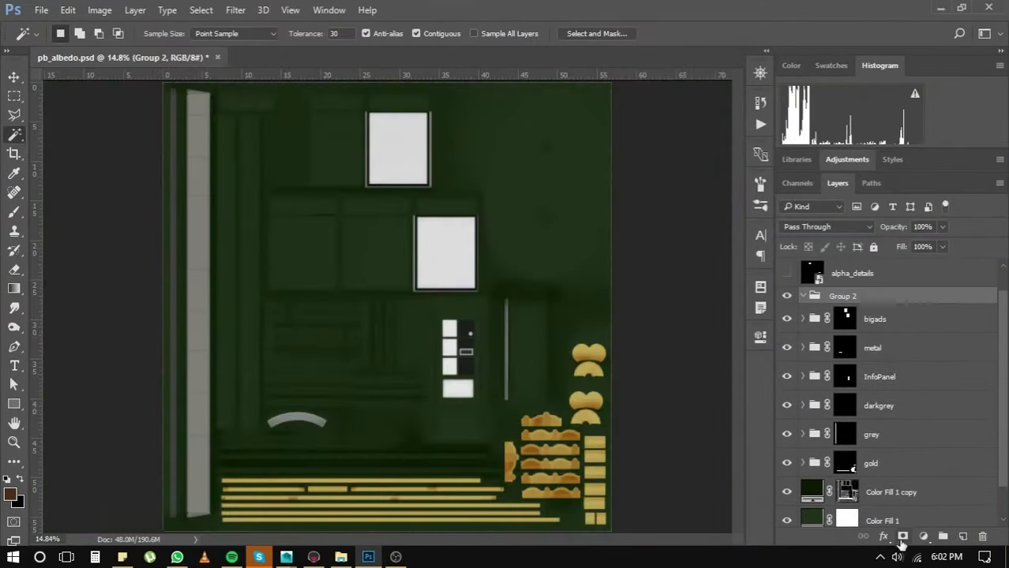
{"action": "double_click", "coordinate": [876, 302]}
{"action": "type", "text": "wi"}
{"action": "left_click", "coordinate": [812, 273], "text": "ctrl"}
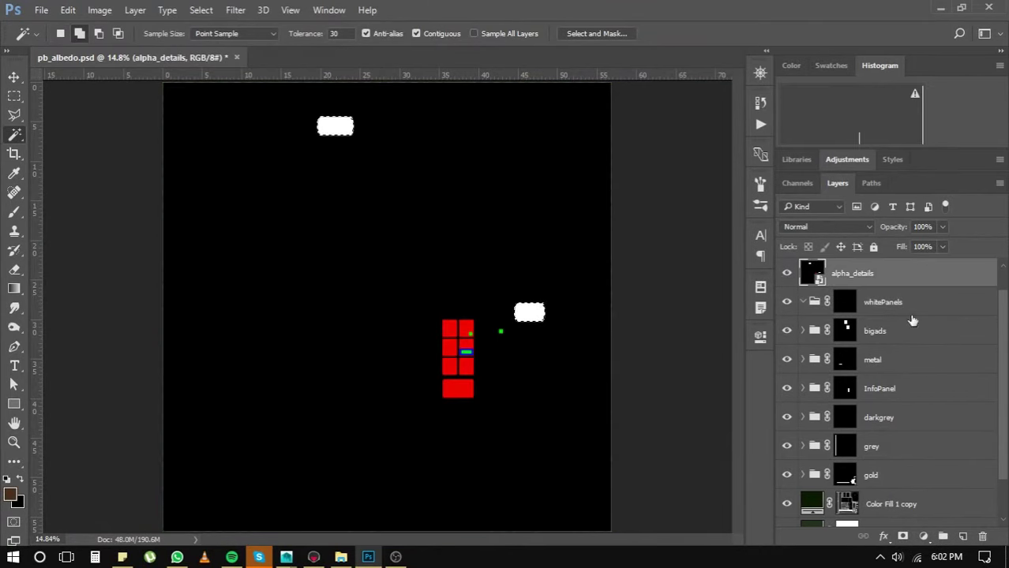
{"action": "left_click", "coordinate": [922, 537]}
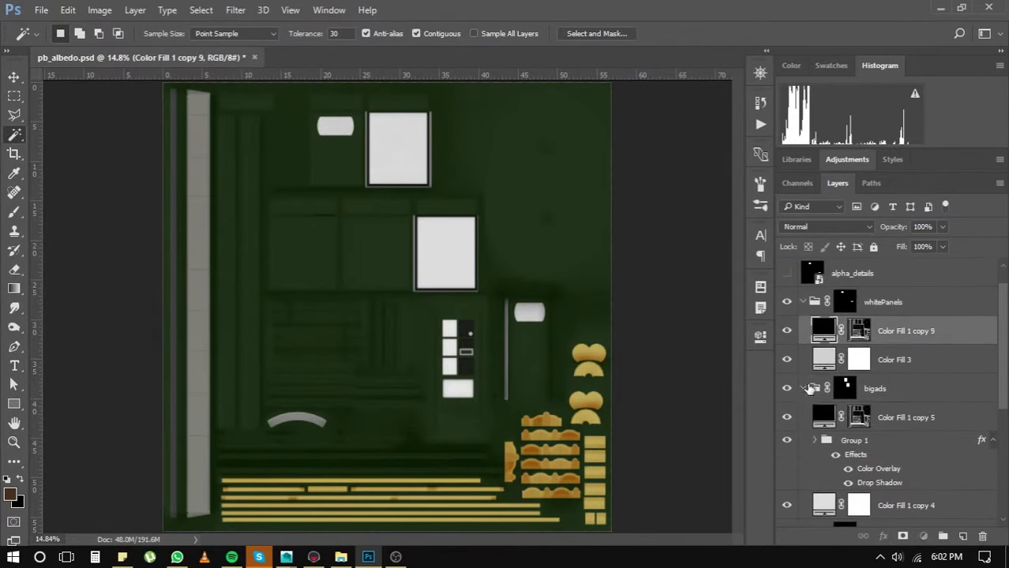
- Inspect the texture at 100% and fit view, then save pb_albedo.psd
{"action": "left_click", "coordinate": [805, 388], "text": "alt"}
{"action": "key", "text": "ctrl+1"}
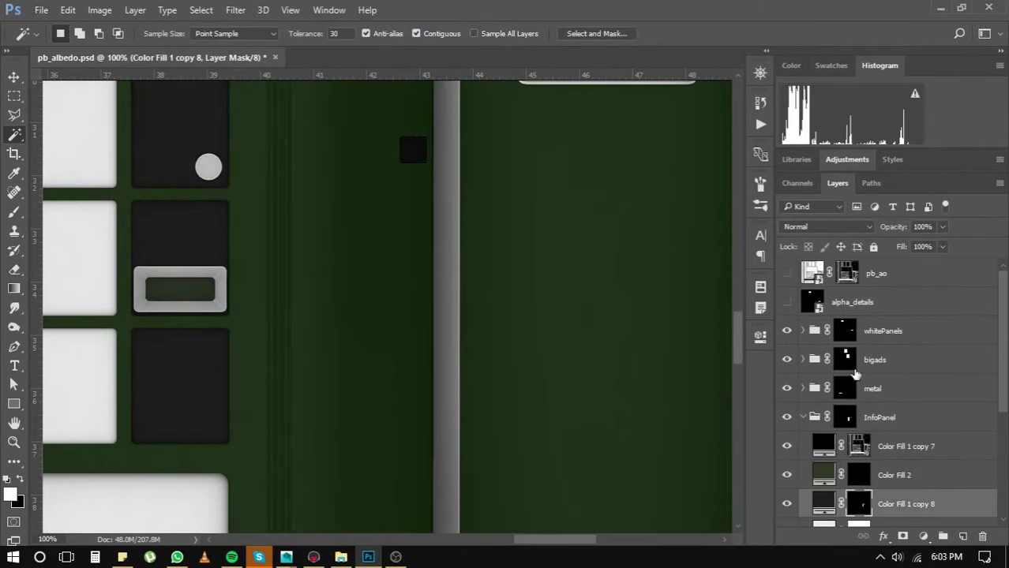
{"action": "key", "text": "ctrl+0"}
{"action": "left_click", "coordinate": [15, 77]}
{"action": "key", "text": "ctrl+s"}
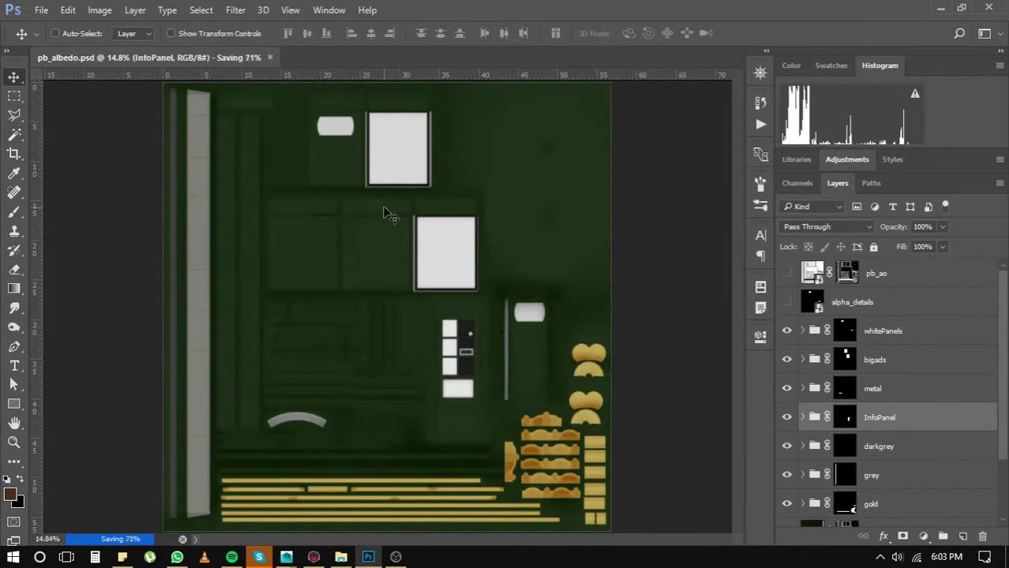
- In Marmoset, orbit the kiosk and set the Default material gloss to 0.212
{"action": "key", "text": "alt+Tab"}
{"action": "mouse_move", "coordinate": [547, 295]}
{"action": "left_mouse_down"}
{"action": "mouse_move", "coordinate": [484, 322]}
{"action": "mouse_move", "coordinate": [551, 329]}
{"action": "mouse_move", "coordinate": [601, 316]}
{"action": "left_mouse_up"}
{"action": "left_click", "coordinate": [828, 75]}
{"action": "left_click_drag", "start_coordinate": [882, 464], "coordinate": [836, 464]}
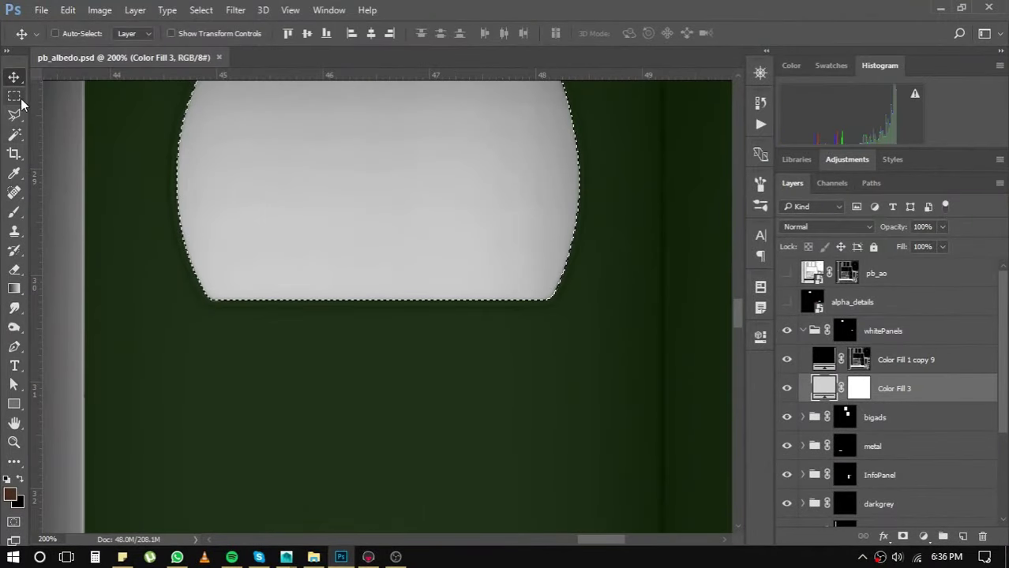
- Give the rounded panel copy a white outline stroke in Layer Style
{"action": "left_click", "coordinate": [14, 96]}
{"action": "right_click", "coordinate": [402, 144]}
{"action": "left_click", "coordinate": [912, 392]}
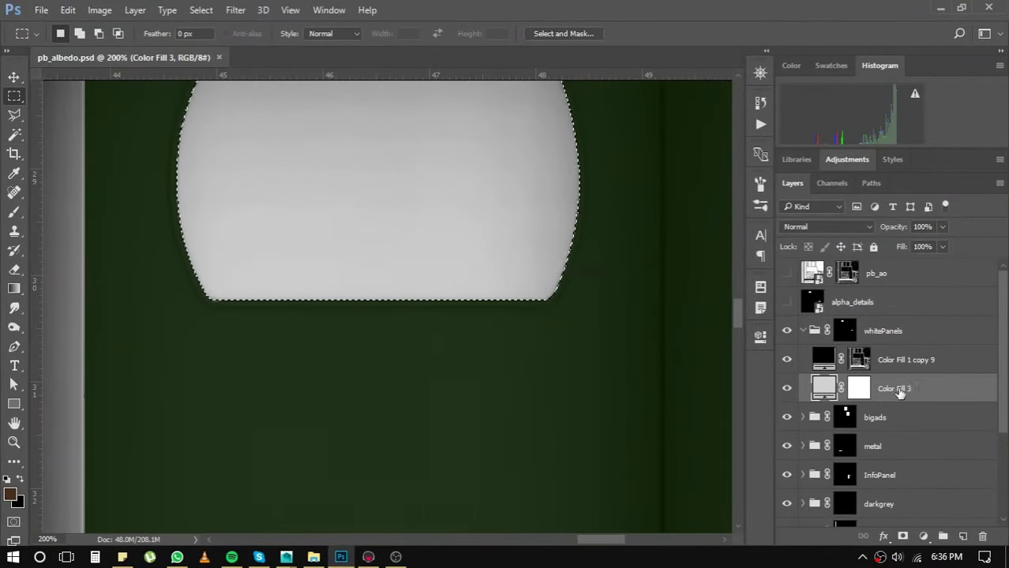
{"action": "double_click", "coordinate": [947, 388]}
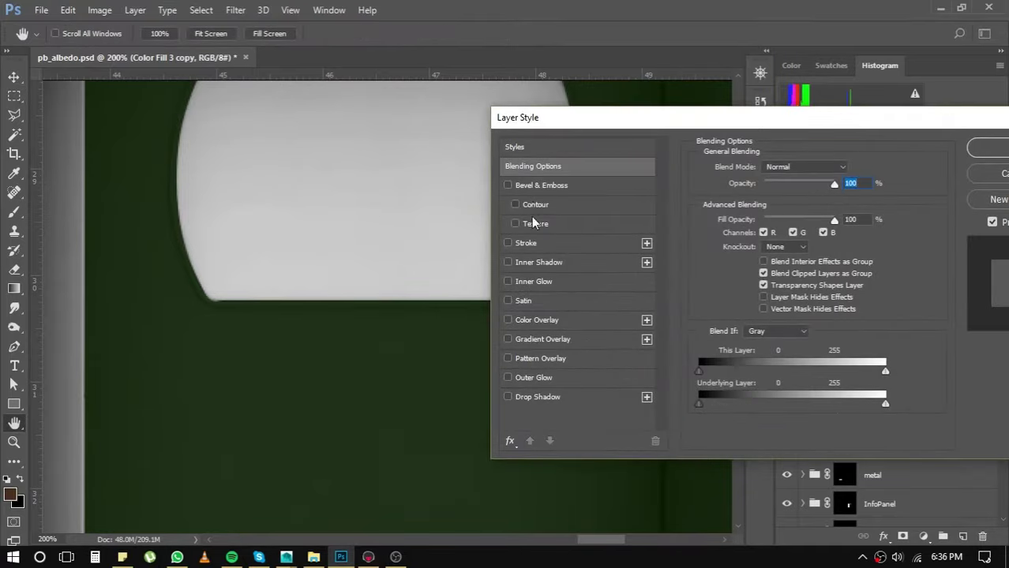
{"action": "left_click", "coordinate": [515, 205]}
{"action": "left_click", "coordinate": [505, 183]}
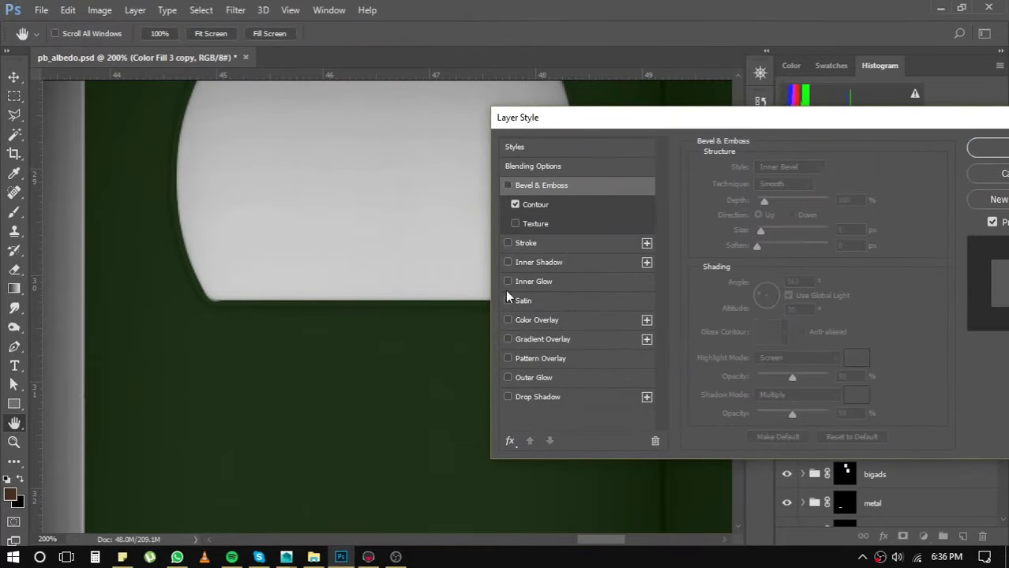
{"action": "left_click", "coordinate": [514, 205]}
{"action": "left_click", "coordinate": [507, 244]}
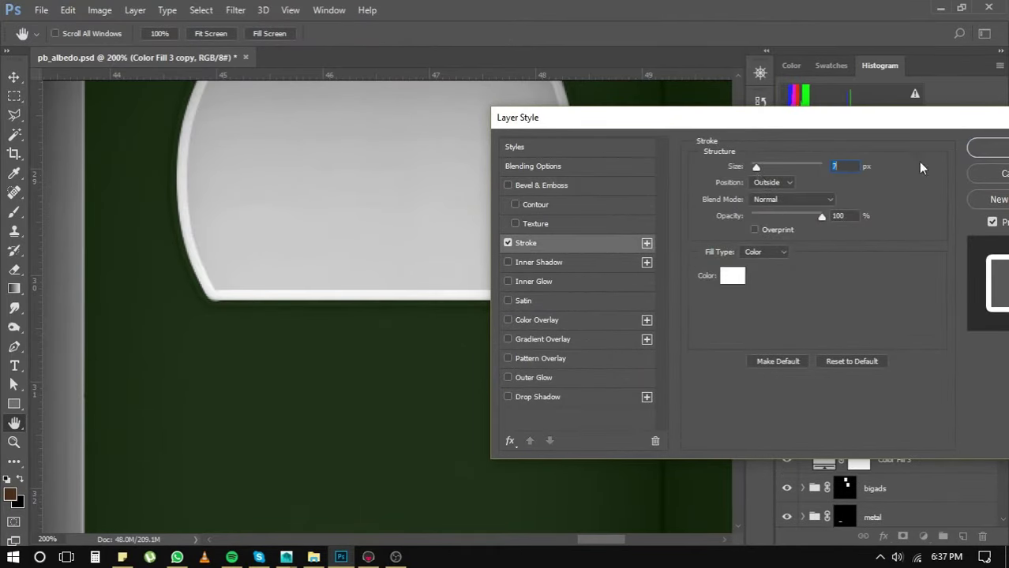
{"action": "left_click", "coordinate": [988, 147]}
- Duplicate white stripes evenly down the panel, group them, and offset a duplicate group
{"action": "key", "text": "m"}
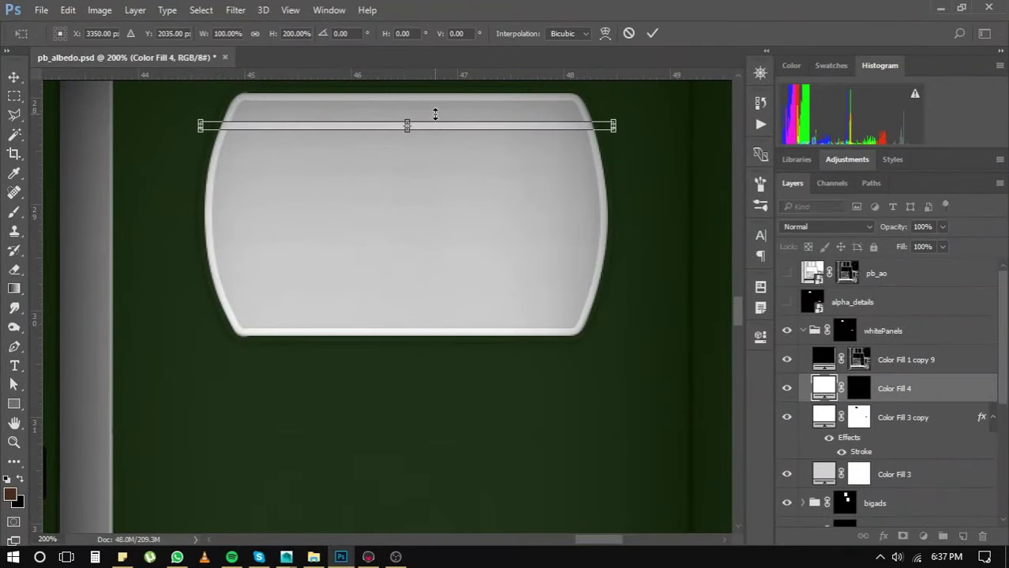
{"action": "mouse_move", "coordinate": [525, 184]}
{"action": "left_mouse_down"}
{"action": "mouse_move", "coordinate": [520, 160]}
{"action": "mouse_move", "coordinate": [642, 252]}
{"action": "left_mouse_up"}
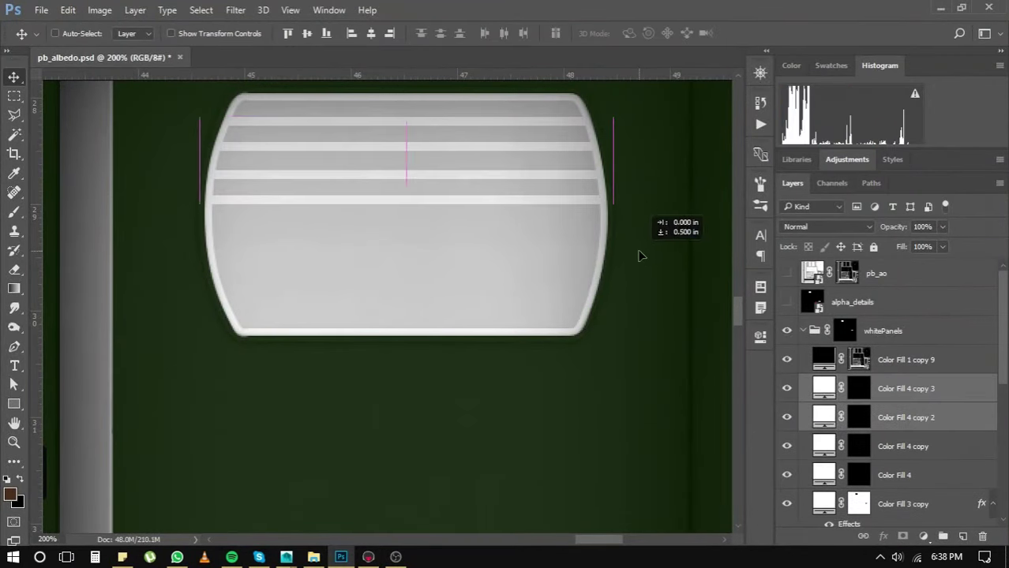
{"action": "left_click", "coordinate": [900, 389], "text": "shift"}
{"action": "left_click_drag", "start_coordinate": [694, 230], "coordinate": [694, 334]}
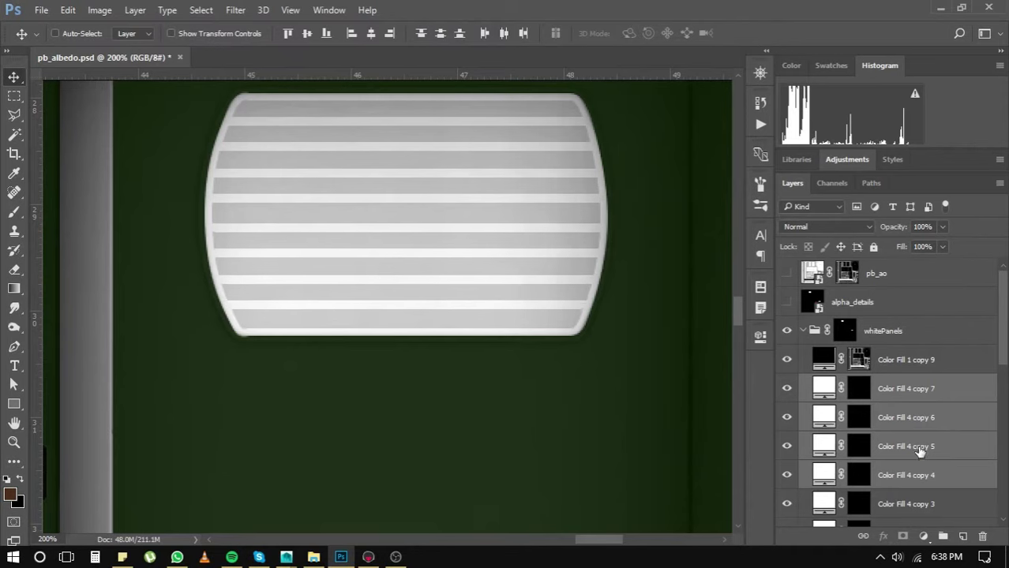
{"action": "key", "text": "alt+bracketleft"}
{"action": "key", "text": "alt+bracketleft"}
{"action": "key", "text": "alt+bracketleft"}
{"action": "key", "text": "ctrl+s"}
{"action": "key", "text": "ctrl+g"}
{"action": "key", "text": "ctrl+j"}
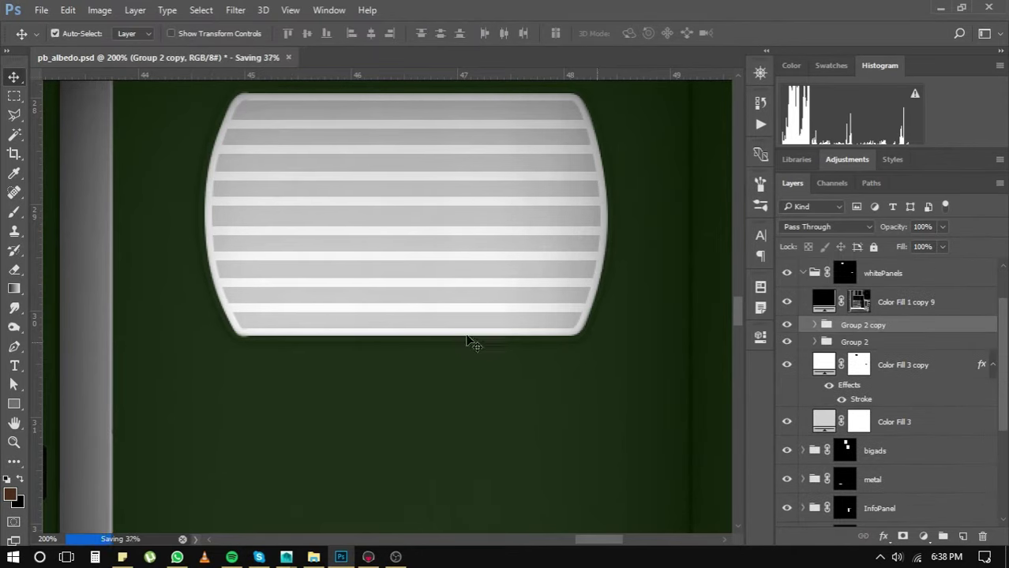
{"action": "mouse_move", "coordinate": [470, 343]}
{"action": "left_mouse_down"}
{"action": "mouse_move", "coordinate": [297, 196]}
{"action": "mouse_move", "coordinate": [378, 126]}
{"action": "left_mouse_up"}
- Check the striped panel at 100% and on the kiosk in the 3D scene
{"action": "key", "text": "ctrl+0"}
{"action": "key", "text": "ctrl+1"}
{"action": "key", "text": "Down"}
{"action": "key", "text": "Down"}
{"action": "key", "text": "Down"}
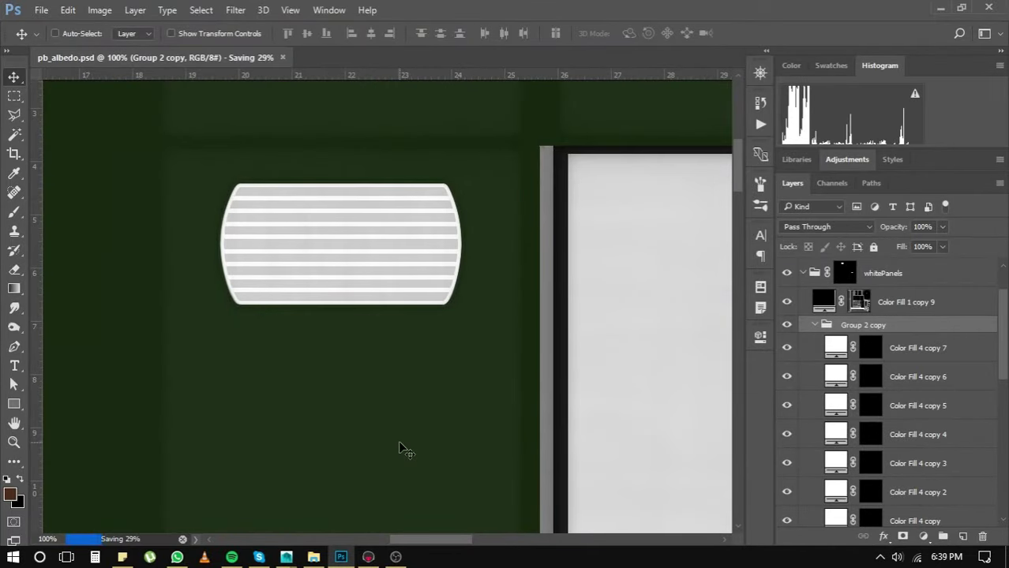
{"action": "left_click", "coordinate": [368, 557]}
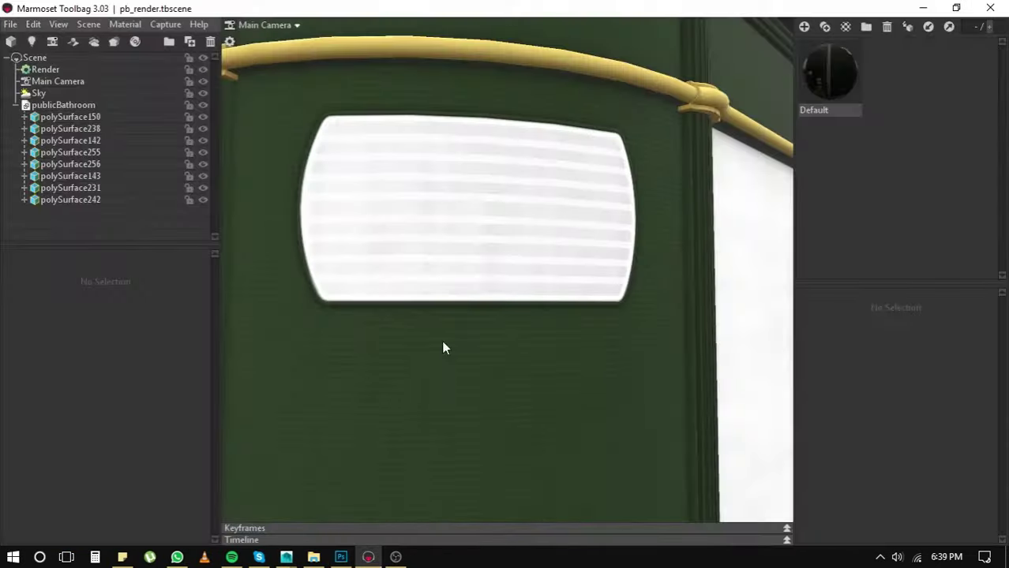
{"action": "double_click", "coordinate": [460, 324]}
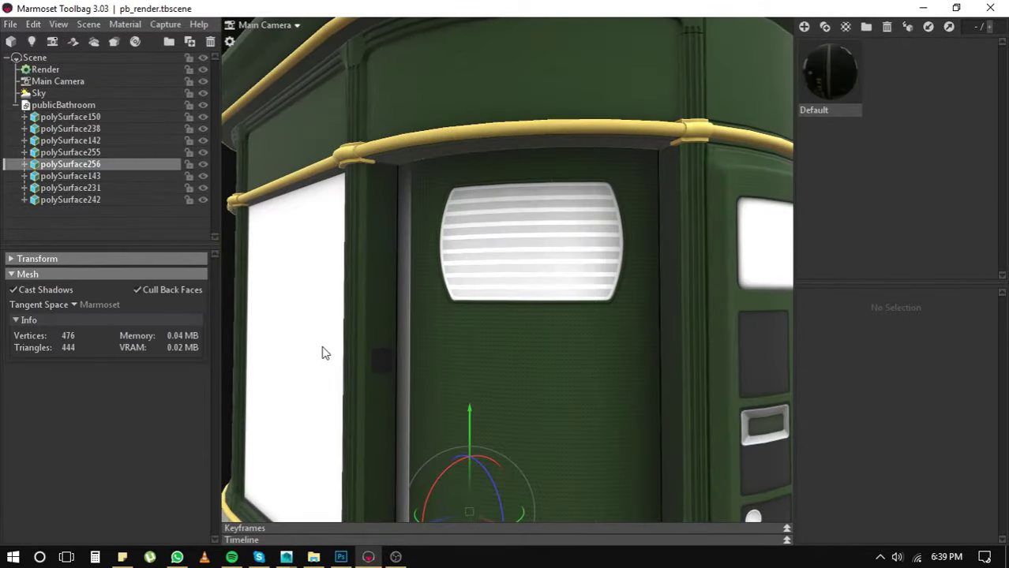
{"action": "left_click", "coordinate": [341, 556]}
- Add a colour overlay to the stripe group
{"action": "double_click", "coordinate": [932, 331]}
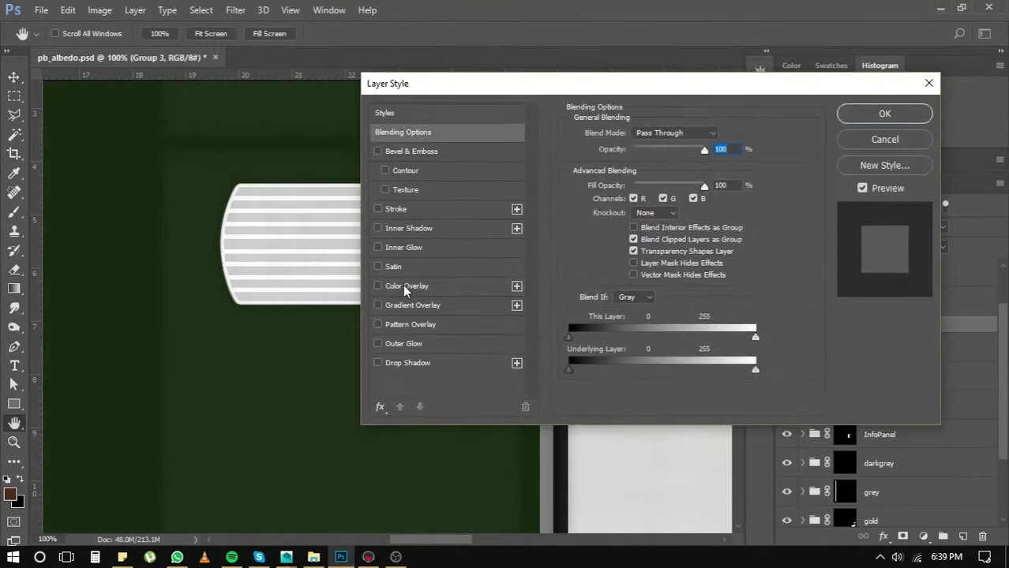
{"action": "left_click", "coordinate": [404, 286]}
{"action": "left_click", "coordinate": [720, 135]}
{"action": "left_click", "coordinate": [923, 101]}
{"action": "left_click", "coordinate": [885, 113]}
{"action": "key", "text": "v"}
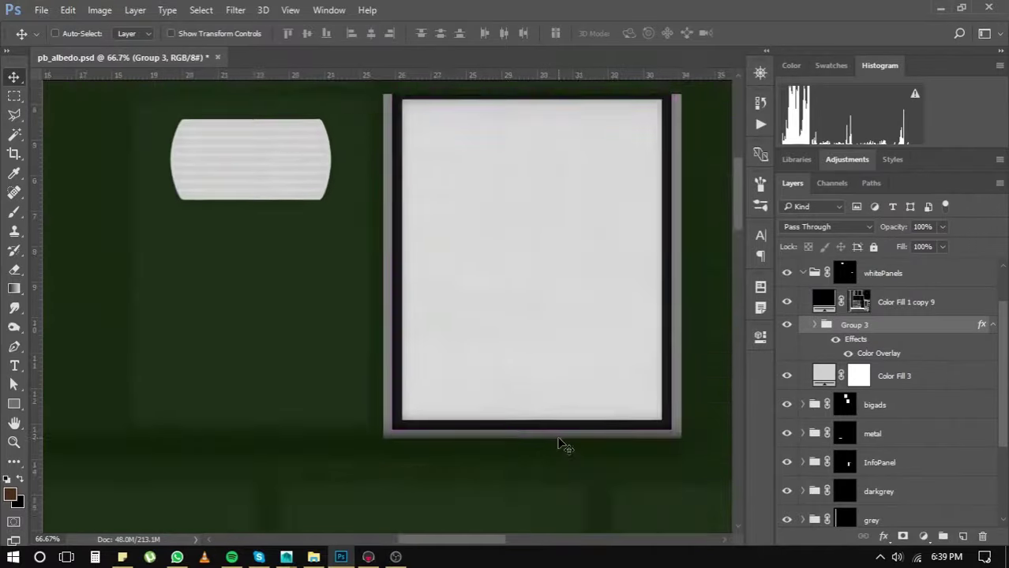
- Add Group 4 inside the gold group with the gold fill copy clipped above it
{"action": "scroll", "coordinate": [892, 394], "scroll_direction": "down", "scroll_amount": 3}
{"action": "left_click", "coordinate": [905, 397]}
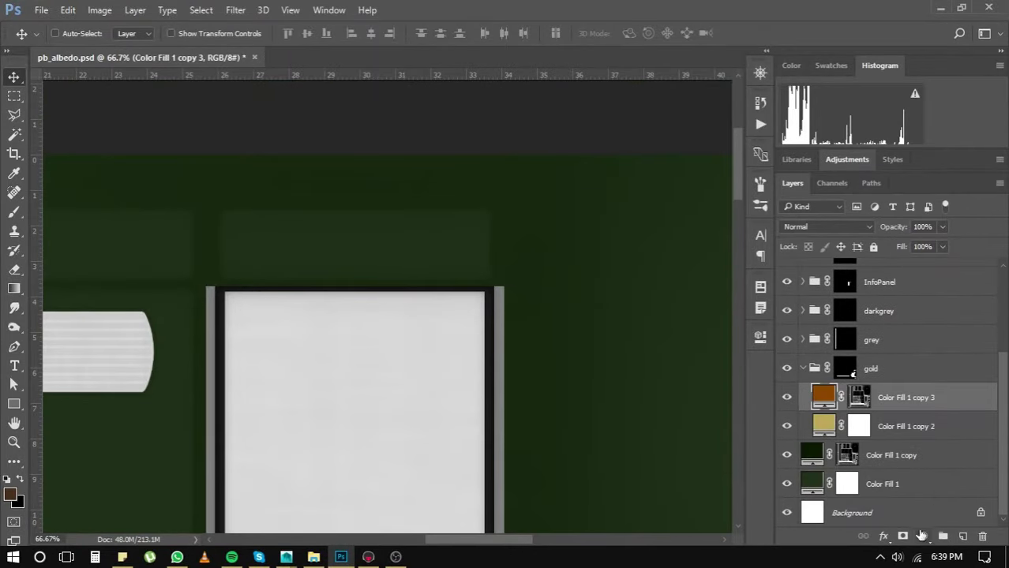
{"action": "left_click", "coordinate": [902, 446]}
{"action": "left_click_drag", "start_coordinate": [906, 441], "coordinate": [906, 414]}
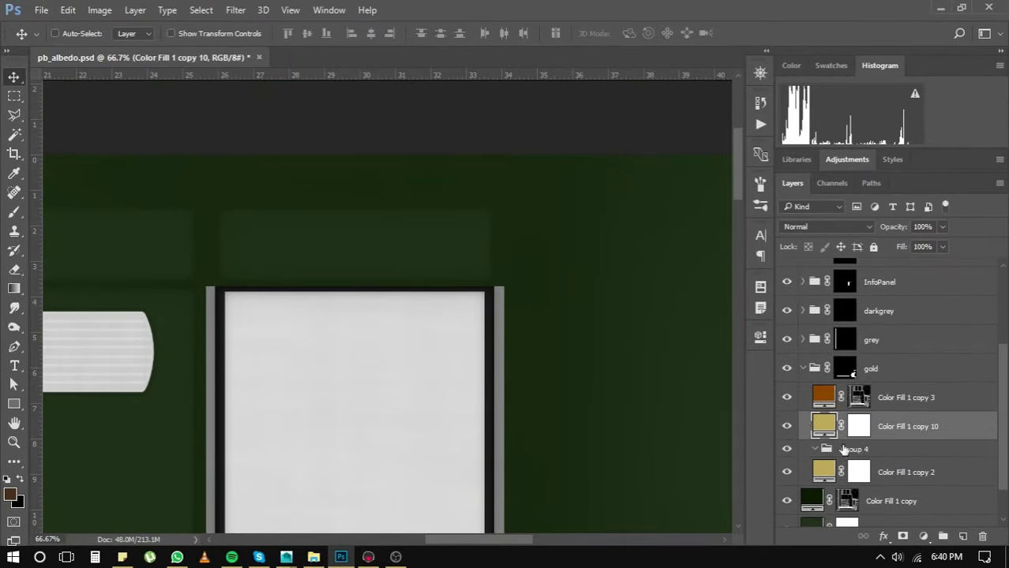
{"action": "left_click", "coordinate": [854, 449]}
- Paste MONTEVIDEO as a new text layer and make it white
{"action": "key", "text": "t"}
{"action": "left_click", "coordinate": [245, 249]}
{"action": "key", "text": "ctrl+v"}
{"action": "key", "text": "ctrl+Return"}
{"action": "key", "text": "v"}
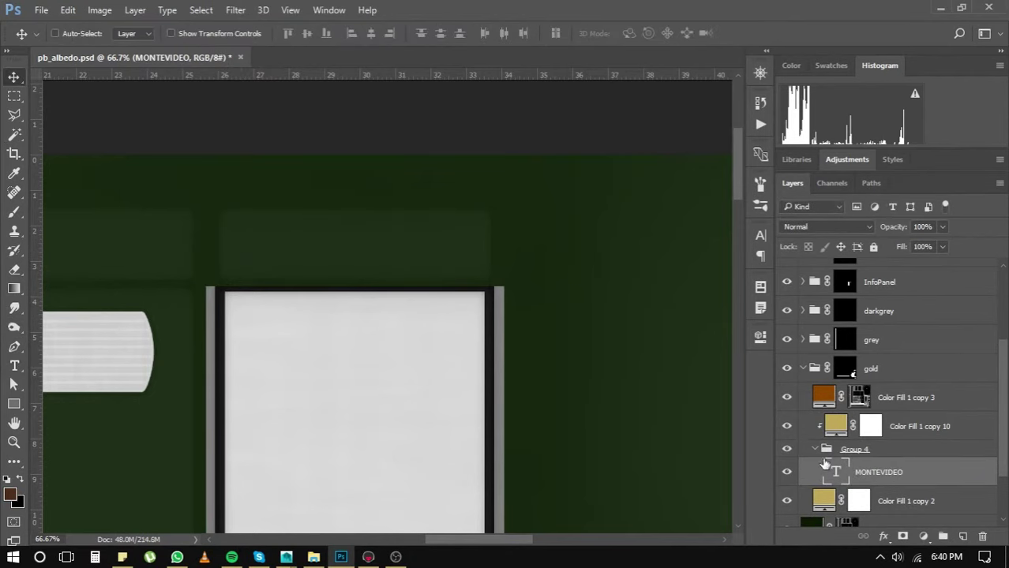
{"action": "double_click", "coordinate": [834, 474]}
{"action": "left_click", "coordinate": [520, 33]}
{"action": "left_click", "coordinate": [919, 102]}
{"action": "key", "text": "ctrl+Return"}
{"action": "key", "text": "v"}
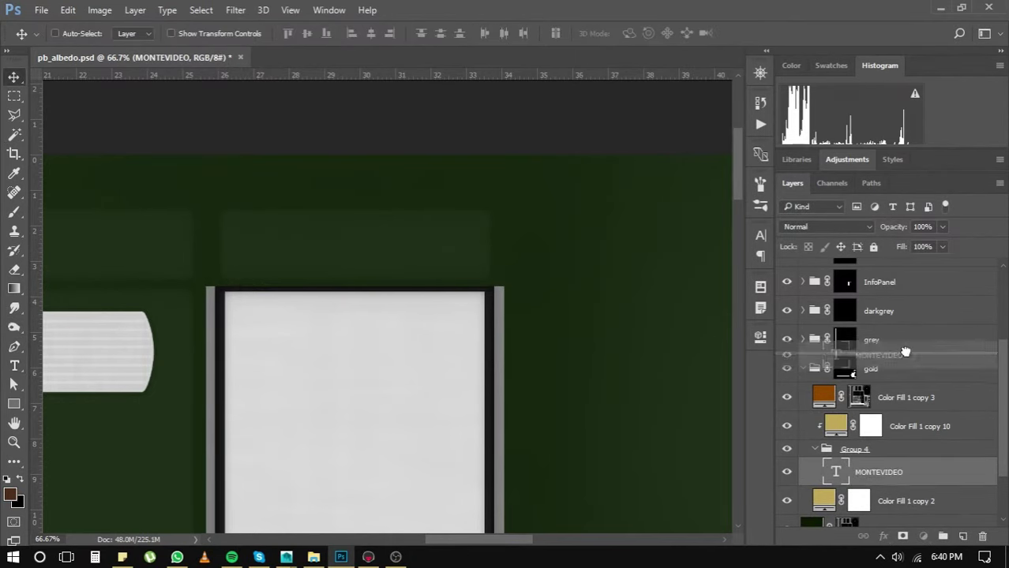
- Move the MONTEVIDEO layer above the gold group and scale it down
{"action": "left_click_drag", "start_coordinate": [834, 473], "coordinate": [821, 368]}
{"action": "key", "text": "ctrl+t"}
{"action": "left_click_drag", "start_coordinate": [600, 272], "coordinate": [480, 265]}
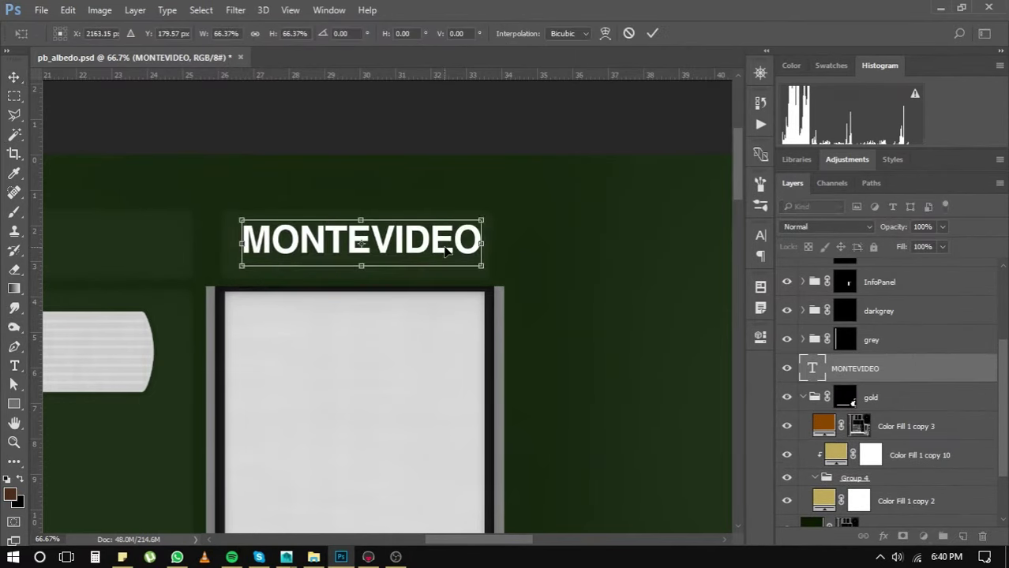
{"action": "key", "text": "Return"}
- Switch the MONTEVIDEO text to a different font at regular weight
{"action": "double_click", "coordinate": [812, 367]}
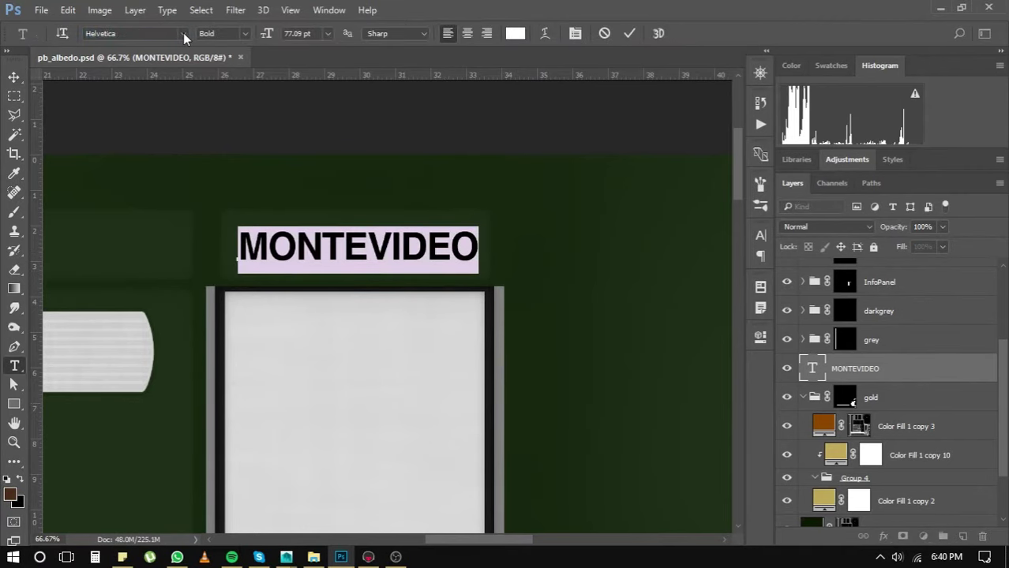
{"action": "left_click", "coordinate": [182, 33]}
{"action": "left_click", "coordinate": [112, 34]}
{"action": "key", "text": "Down"}
{"action": "key", "text": "Down"}
{"action": "key", "text": "Down"}
{"action": "key", "text": "Down"}
{"action": "key", "text": "Down"}
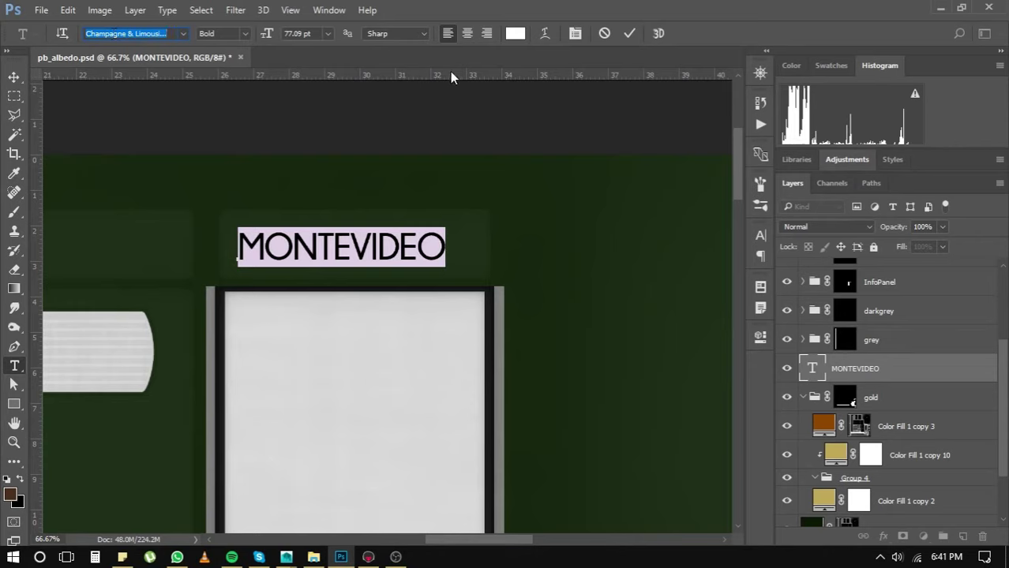
{"action": "key", "text": "ctrl+Return"}
{"action": "left_click", "coordinate": [223, 33]}
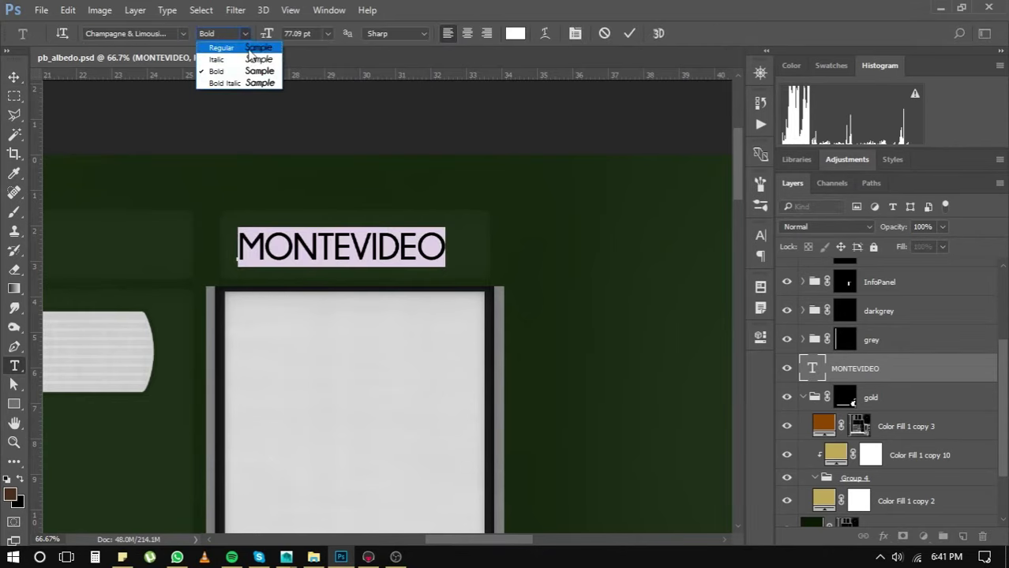
{"action": "key", "text": "ctrl+Return"}
- Set MONTEVIDEO letter spacing to 160, move it into gold Group 4, and save
{"action": "double_click", "coordinate": [813, 369]}
{"action": "left_click", "coordinate": [760, 235]}
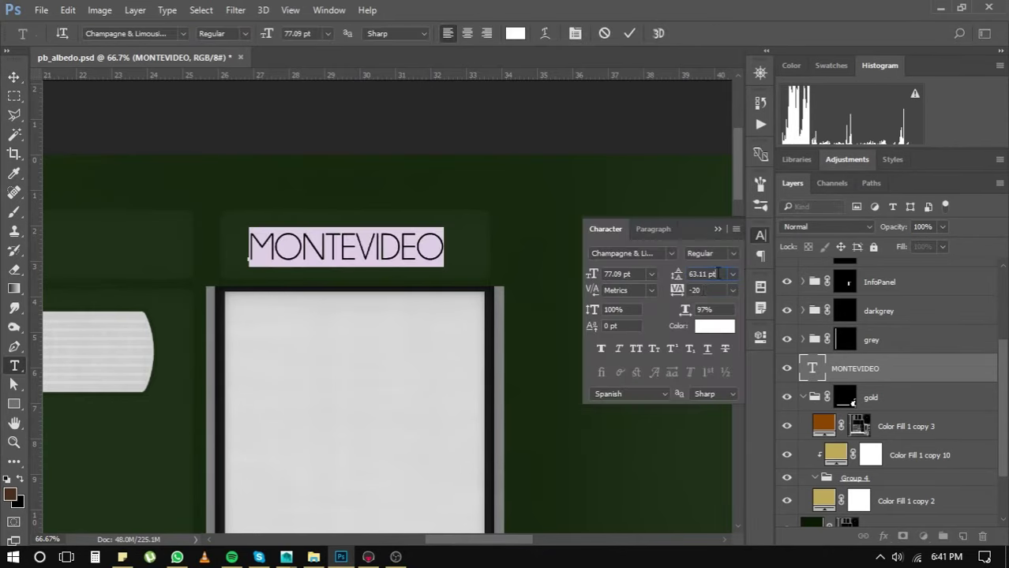
{"action": "type", "text": "160"}
{"action": "key", "text": "Return"}
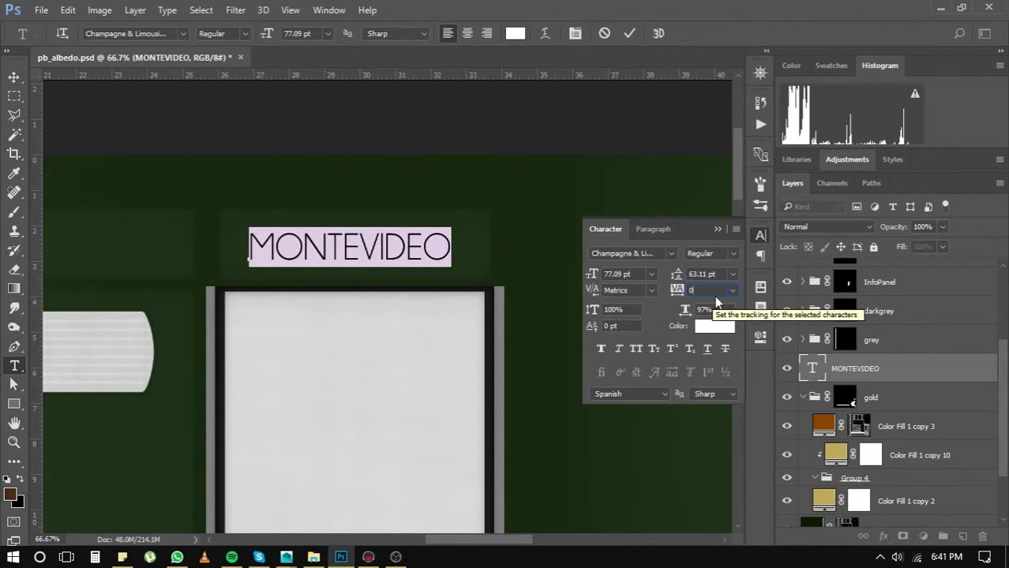
{"action": "key", "text": "Return"}
{"action": "key", "text": "ctrl+Return"}
{"action": "left_click_drag", "start_coordinate": [905, 379], "coordinate": [868, 480]}
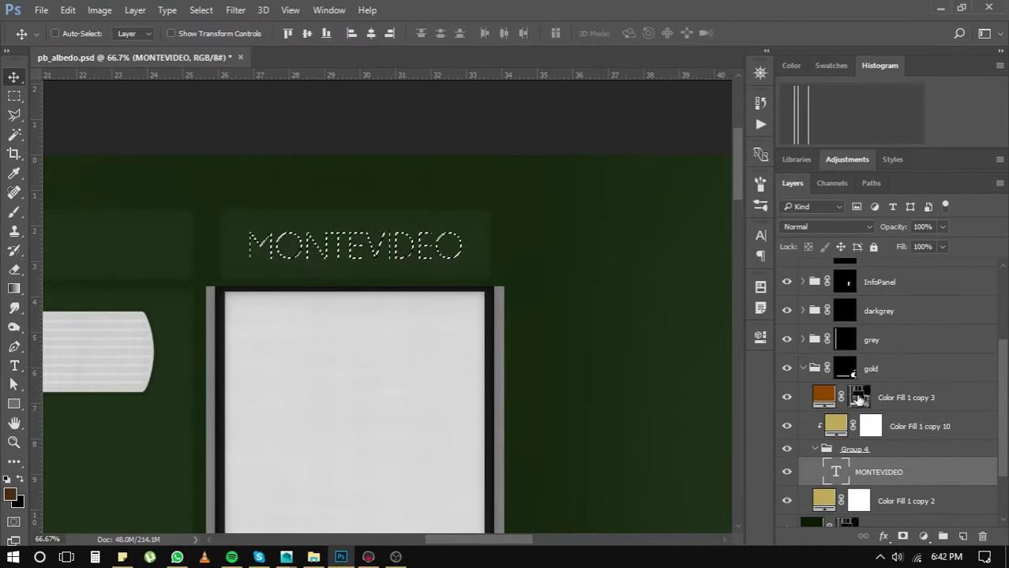
{"action": "key", "text": "ctrl+s"}
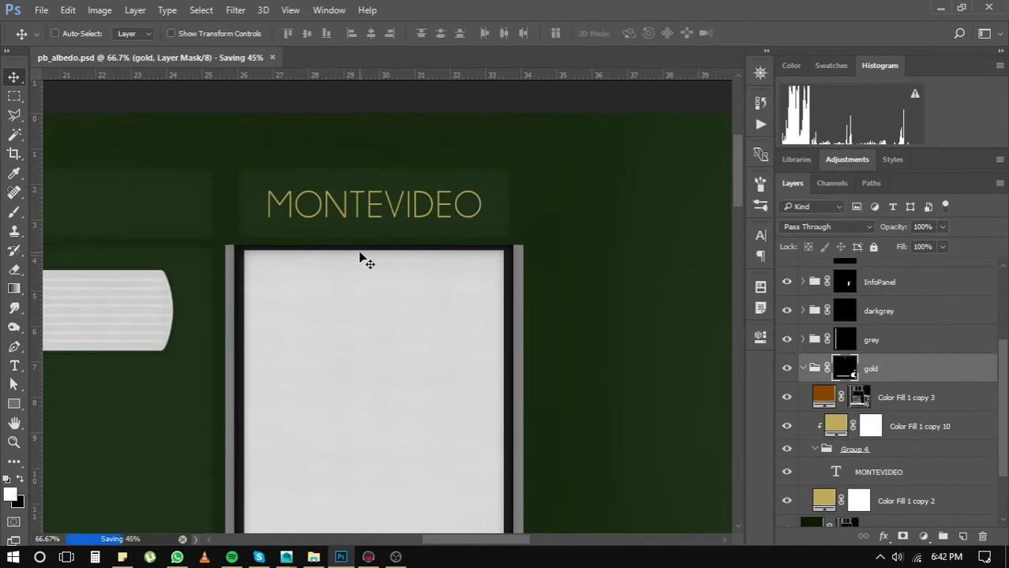
- Orbit and zoom the kiosk in the 3D preview to inspect the sign
{"action": "key", "text": "alt+Tab"}
{"action": "left_click_drag", "start_coordinate": [507, 313], "coordinate": [727, 290]}
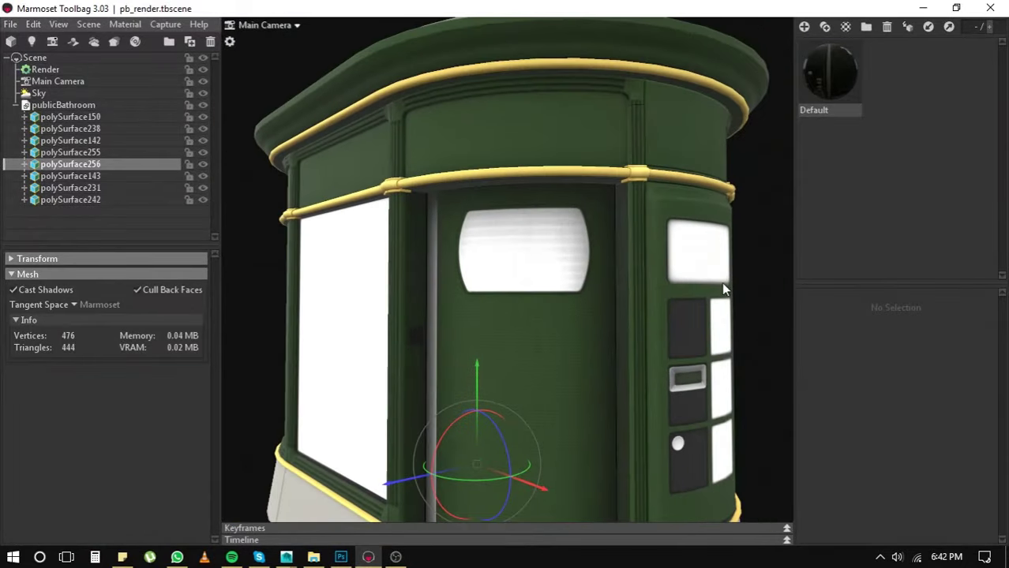
{"action": "scroll", "coordinate": [603, 189], "scroll_direction": "down", "scroll_amount": 5}
{"action": "scroll", "coordinate": [581, 224], "scroll_direction": "up", "scroll_amount": 2}
{"action": "key", "text": "alt+Tab"}
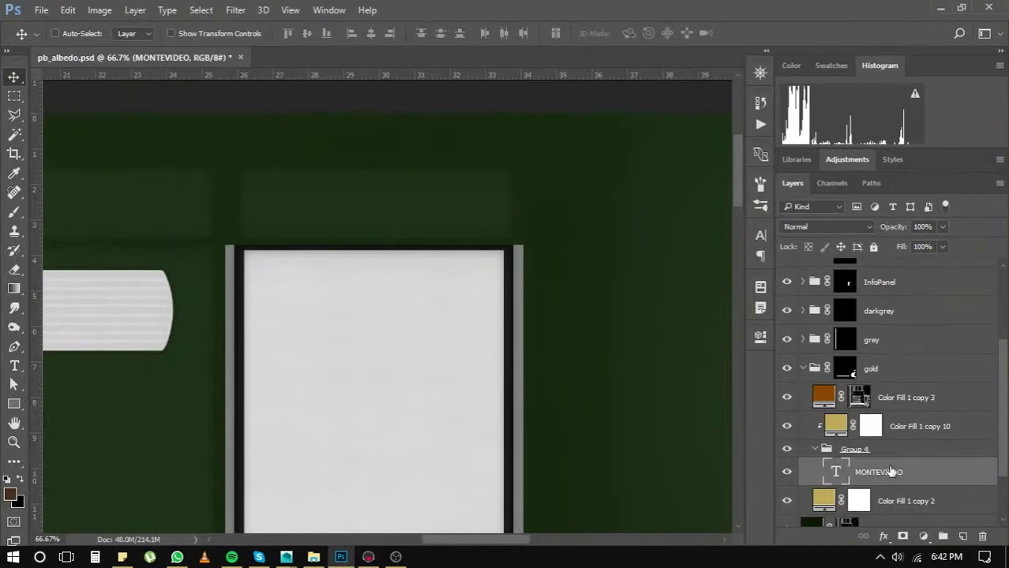
- Take MONTEVIDEO out of the gold group, enlarge it, and place a copy above the lower door frame
{"action": "left_click_drag", "start_coordinate": [852, 469], "coordinate": [852, 369]}
{"action": "left_click_drag", "start_coordinate": [485, 229], "coordinate": [496, 230]}
{"action": "key", "text": "Return"}
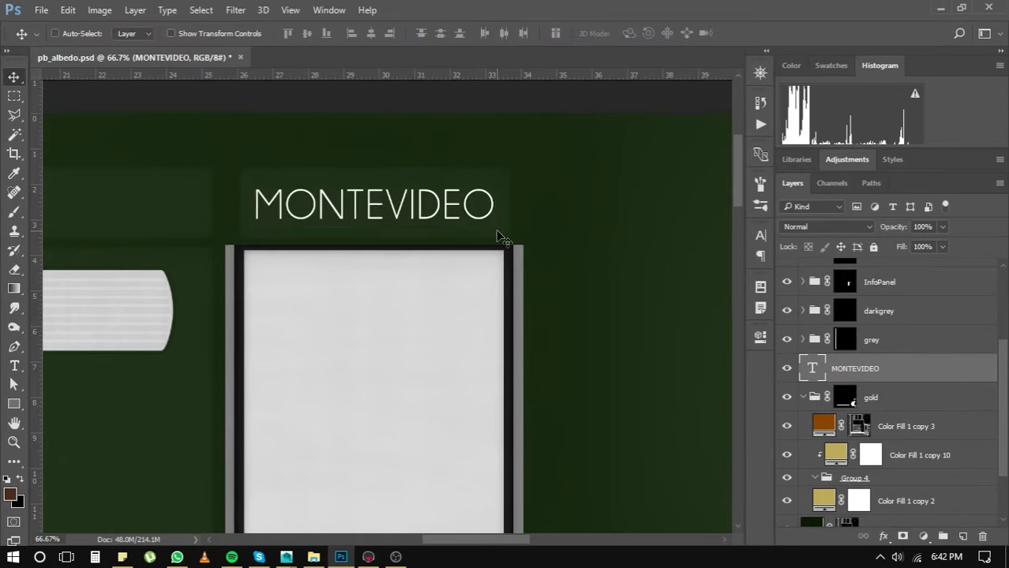
{"action": "key", "text": "ctrl+minus"}
{"action": "key", "text": "ctrl+j"}
{"action": "mouse_move", "coordinate": [500, 166]}
{"action": "left_mouse_down"}
{"action": "mouse_move", "coordinate": [414, 326]}
{"action": "mouse_move", "coordinate": [509, 334]}
{"action": "left_mouse_up"}
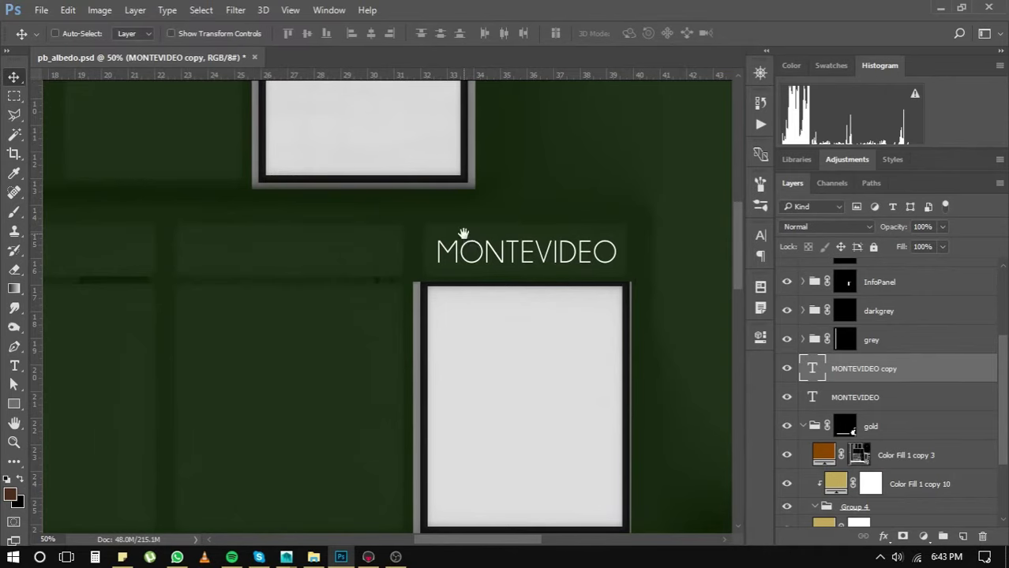
- Place a sign copy on the empty left panel and retype it as ASEO PUBLICO
{"action": "left_click_drag", "start_coordinate": [464, 234], "coordinate": [474, 304]}
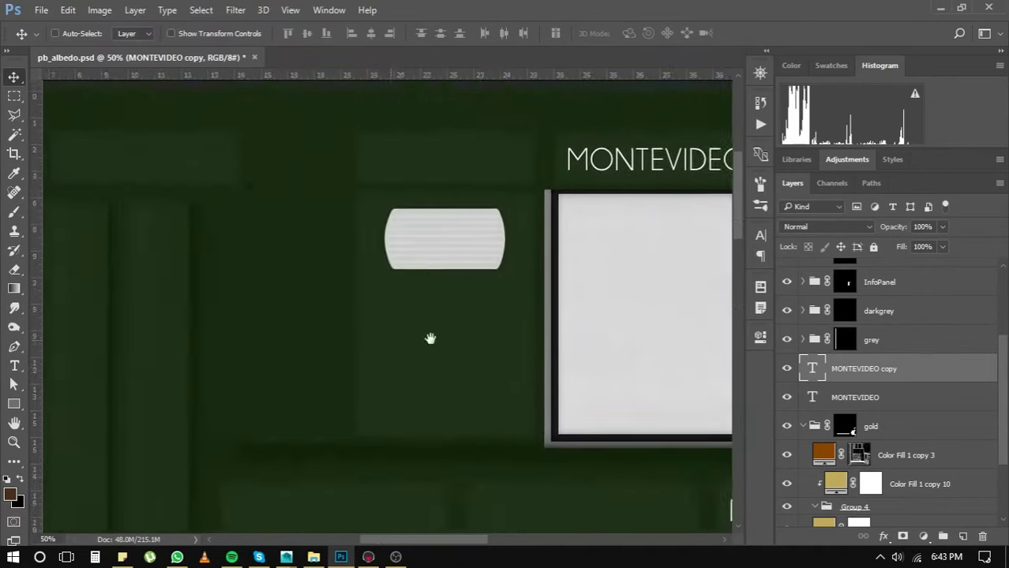
{"action": "left_click_drag", "start_coordinate": [639, 153], "coordinate": [169, 194]}
{"action": "double_click", "coordinate": [813, 397]}
{"action": "type", "text": "ASEIO"}
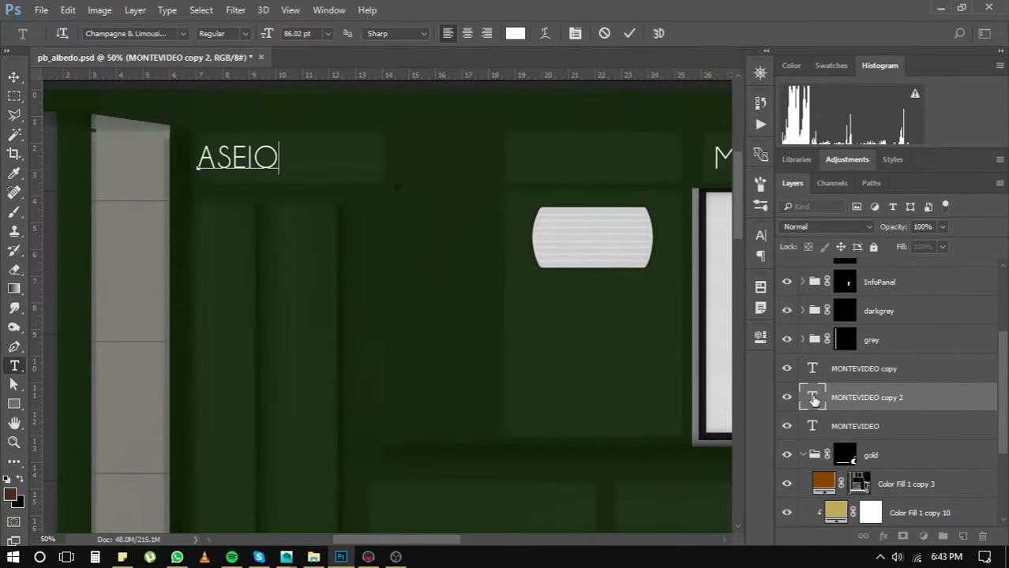
{"action": "type", "text": "O PUBLIC"}
{"action": "left_click", "coordinate": [760, 235]}
- Shrink the ASEO PUBLICO text to fit the panel
{"action": "key", "text": "ctrl+t"}
{"action": "mouse_move", "coordinate": [399, 174]}
{"action": "left_mouse_down"}
{"action": "mouse_move", "coordinate": [384, 175]}
{"action": "mouse_move", "coordinate": [378, 158]}
{"action": "left_mouse_up"}
{"action": "key", "text": "Return"}
{"action": "key", "text": "ctrl+t"}
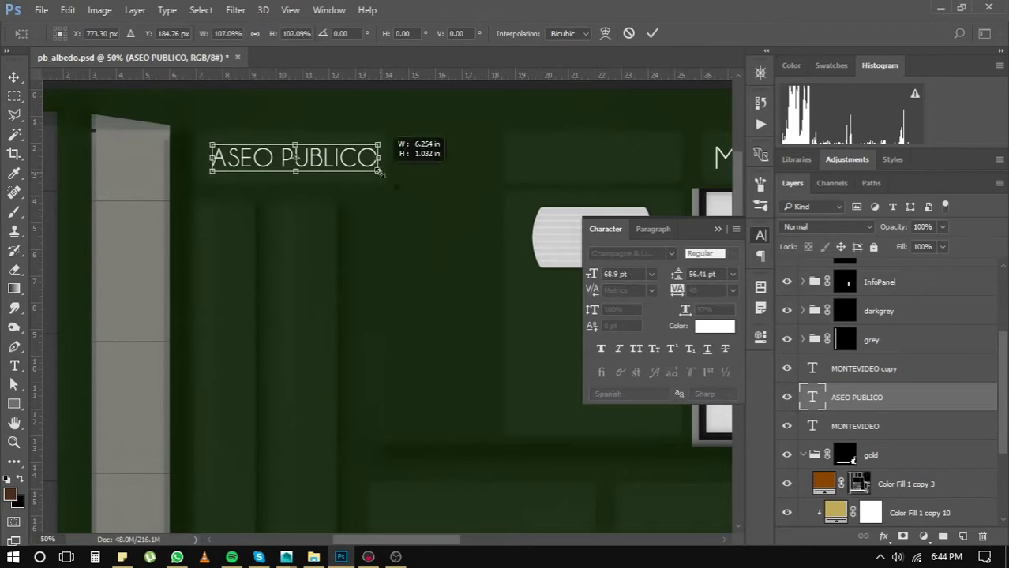
{"action": "key", "text": "Return"}
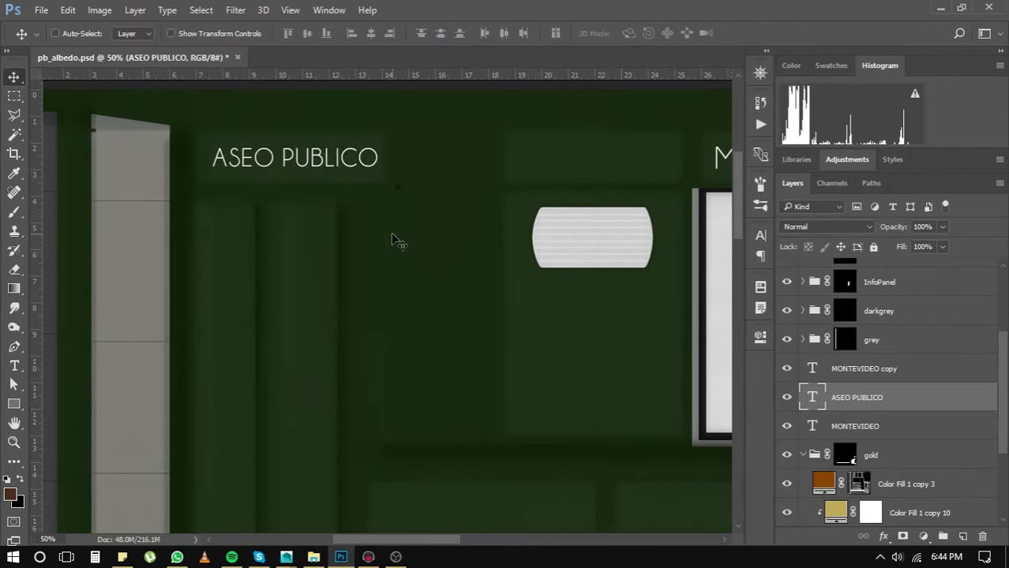
- Duplicate ASEO PUBLICO onto the lower panel and save the texture
{"action": "key", "text": "ctrl+j"}
{"action": "mouse_move", "coordinate": [495, 400]}
{"action": "left_mouse_down"}
{"action": "mouse_move", "coordinate": [440, 168]}
{"action": "mouse_move", "coordinate": [286, 305]}
{"action": "mouse_move", "coordinate": [247, 212]}
{"action": "mouse_move", "coordinate": [345, 214]}
{"action": "left_mouse_up"}
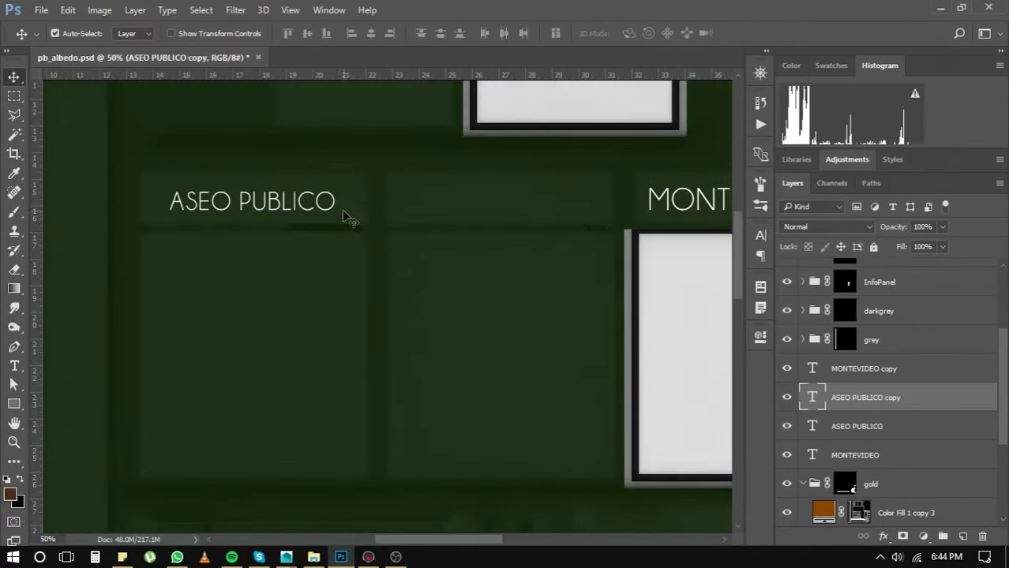
{"action": "key", "text": "ctrl+1"}
{"action": "key", "text": "ctrl+s"}
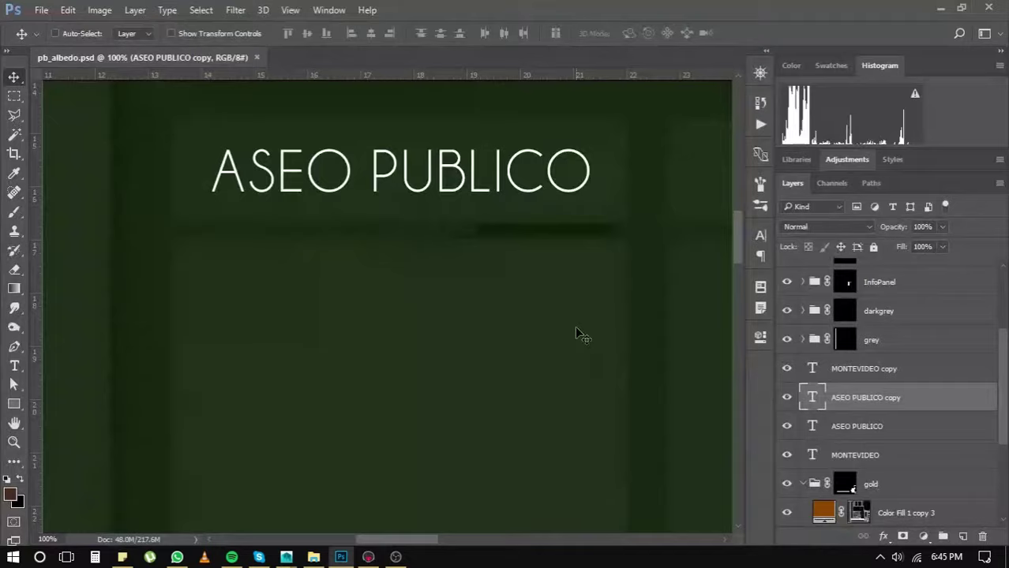
- Move all four sign texts into the gold Group 4 and save
{"action": "left_click_drag", "start_coordinate": [864, 397], "coordinate": [886, 505]}
{"action": "left_click", "coordinate": [844, 310]}
{"action": "key", "text": "ctrl+0"}
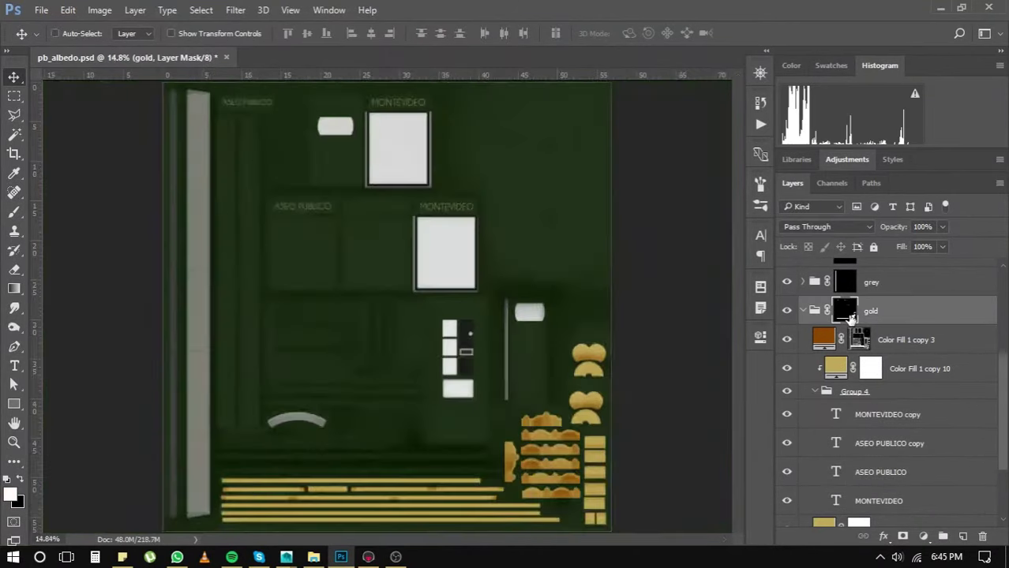
{"action": "key", "text": "ctrl+s"}
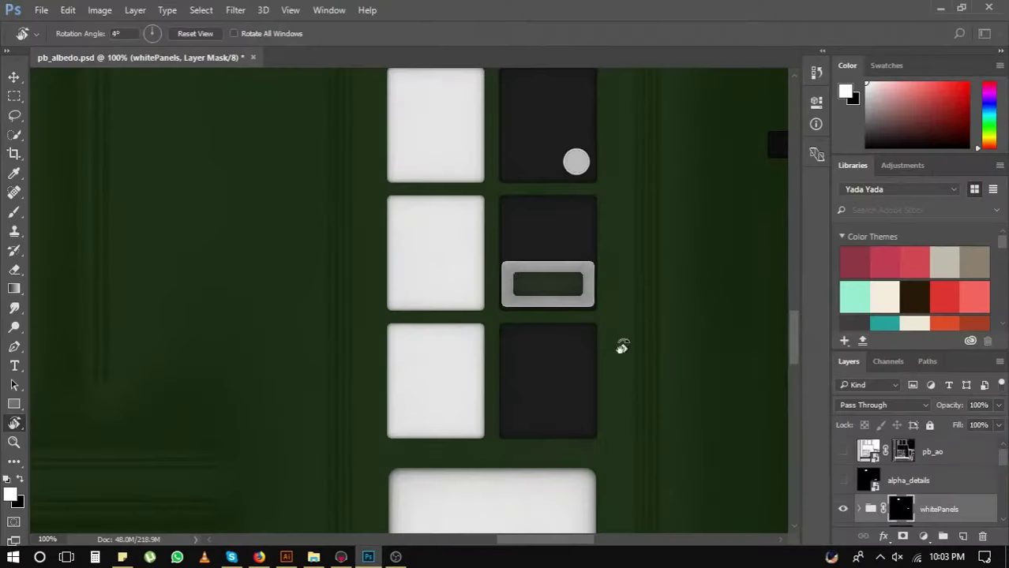
- Turn the InfoPanel rules text upright onto the white panel
{"action": "left_click", "coordinate": [928, 426]}
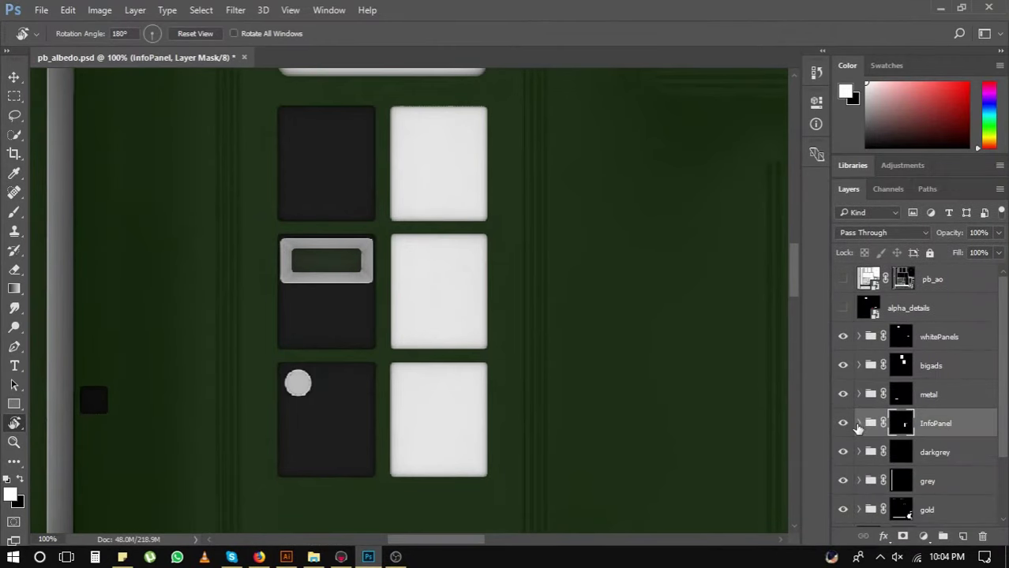
{"action": "left_click", "coordinate": [858, 423]}
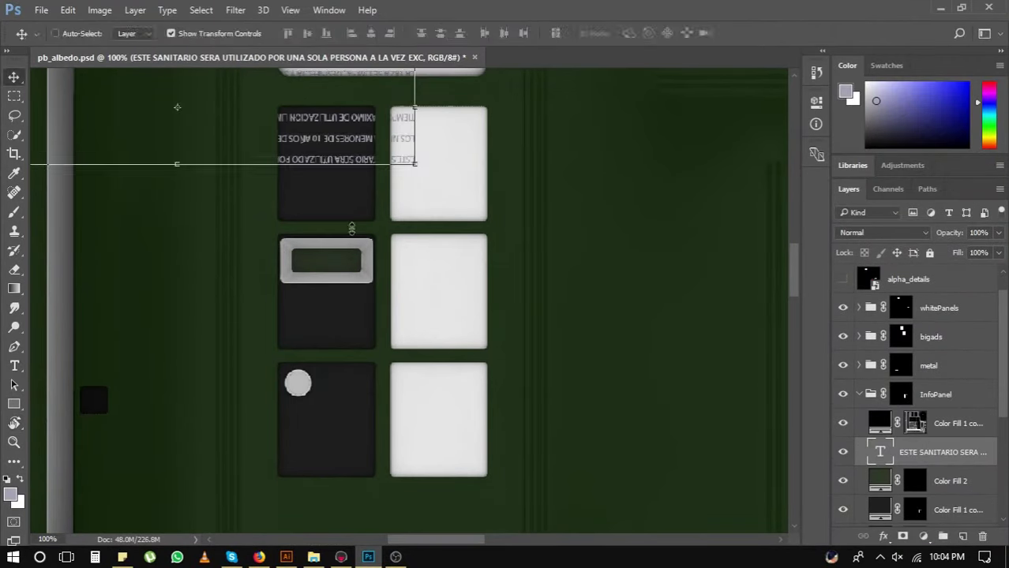
{"action": "mouse_move", "coordinate": [472, 214]}
{"action": "left_mouse_down"}
{"action": "mouse_move", "coordinate": [557, 215]}
{"action": "mouse_move", "coordinate": [472, 210]}
{"action": "left_mouse_up"}
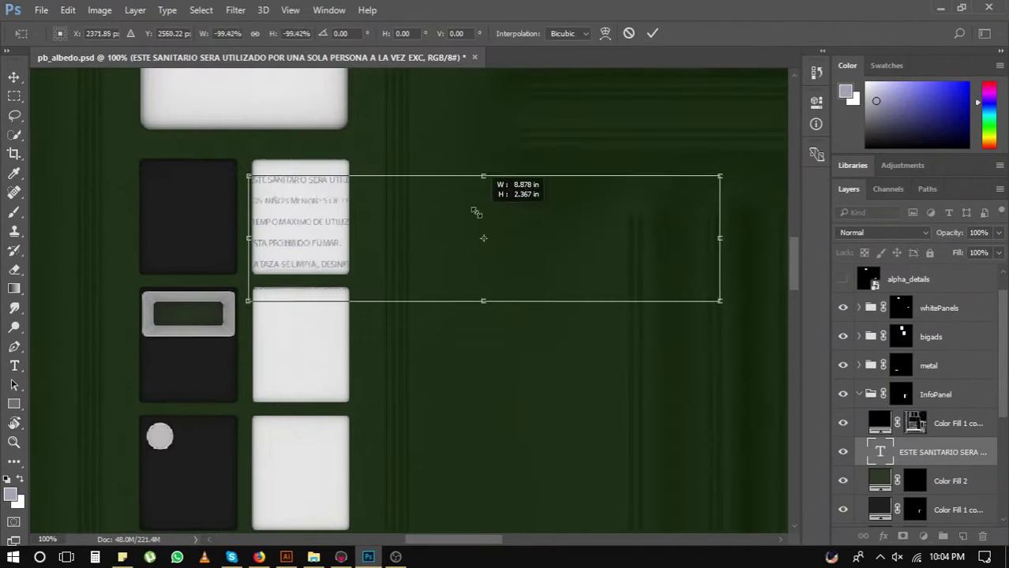
{"action": "key", "text": "Return"}
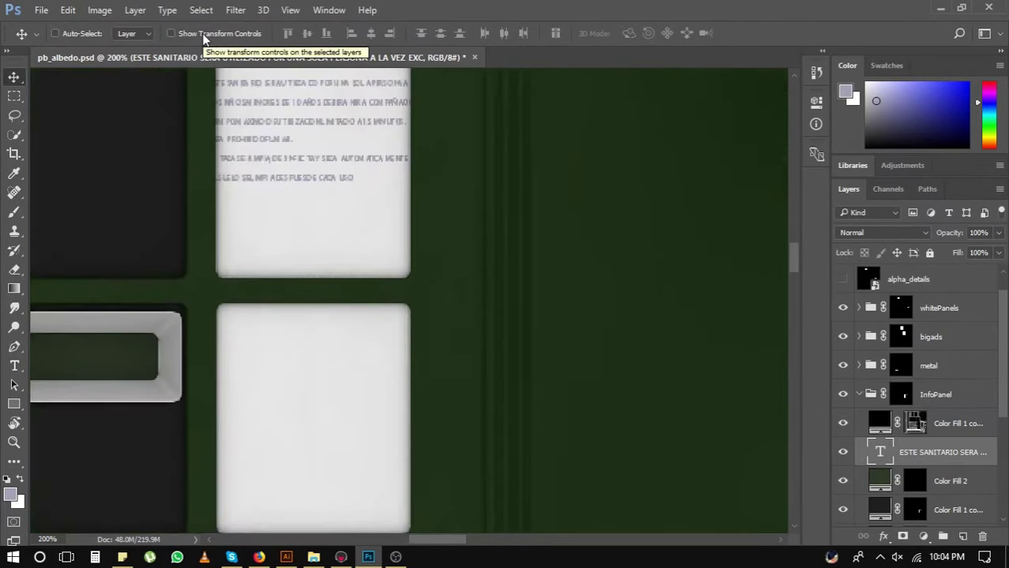
- Re-wrap the Spanish rules text in Google Docs, breaking after DEBERAN IR, and copy it
{"action": "key", "text": "alt+Tab"}
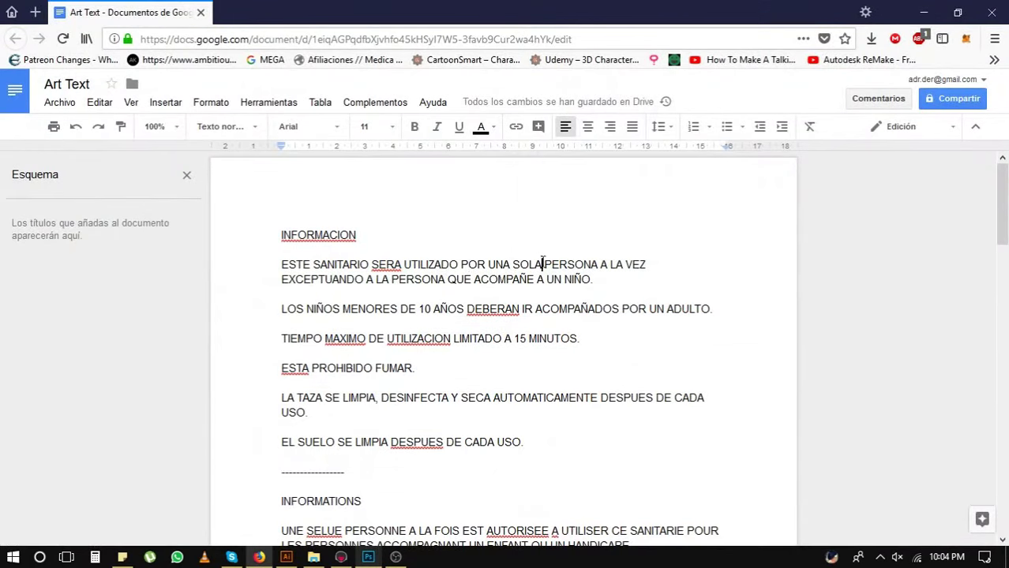
{"action": "key", "text": "Return"}
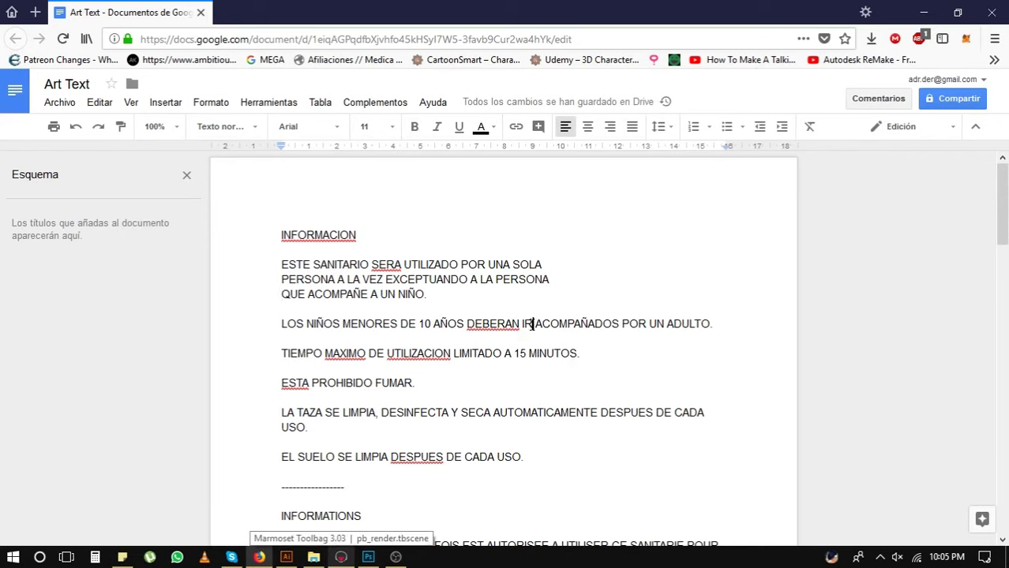
{"action": "left_click", "coordinate": [532, 324]}
{"action": "key", "text": "Return"}
{"action": "scroll", "coordinate": [530, 333], "scroll_direction": "down", "scroll_amount": 3}
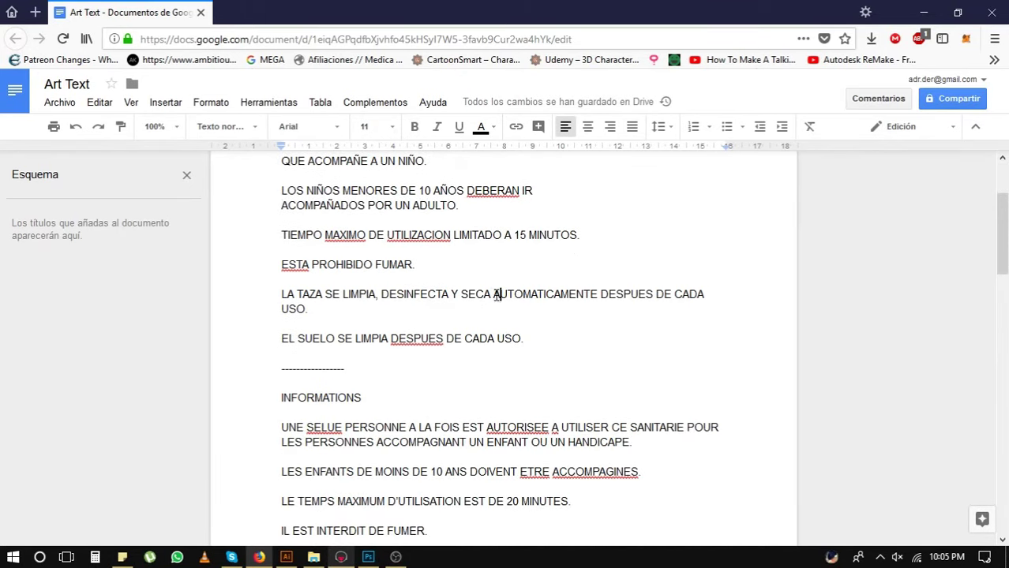
{"action": "left_click_drag", "start_coordinate": [523, 338], "coordinate": [281, 157]}
{"action": "key", "text": "ctrl+c"}
{"action": "key", "text": "alt+Tab"}
- Paste the re-wrapped rules text in Arial into the info panel
{"action": "key", "text": "ctrl+v"}
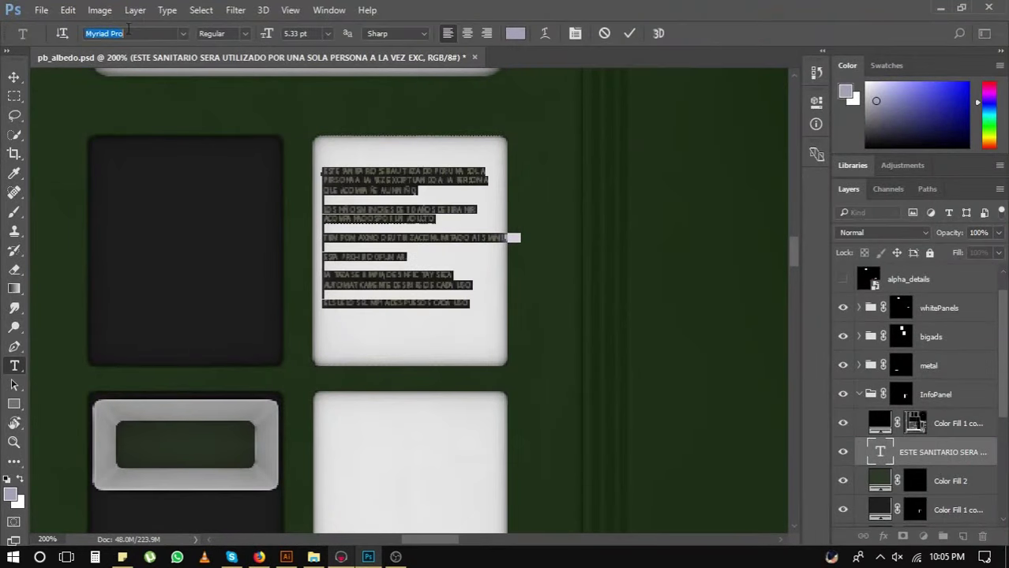
{"action": "type", "text": "Arial"}
{"action": "key", "text": "ctrl+Return"}
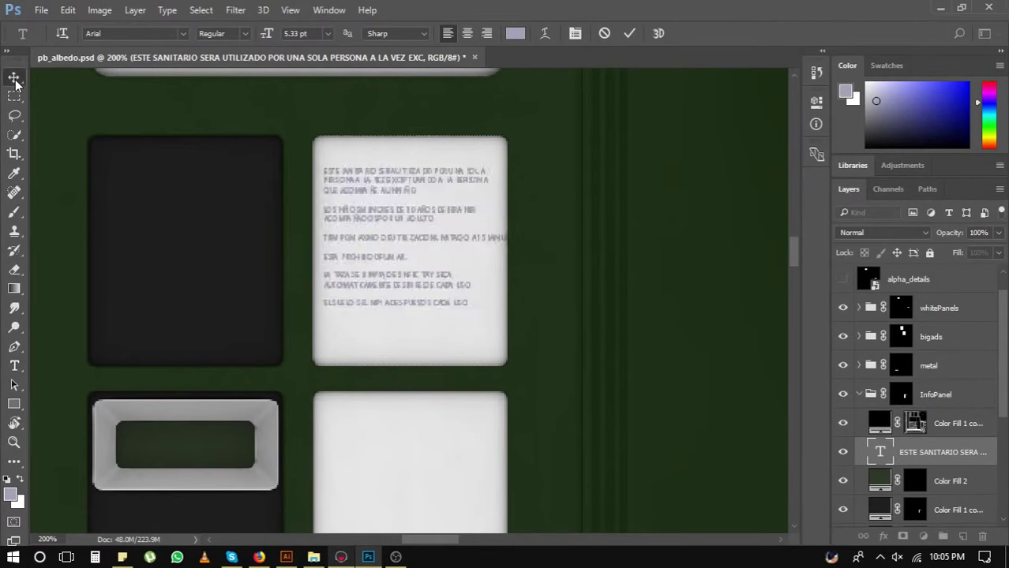
{"action": "key", "text": "v"}
{"action": "double_click", "coordinate": [894, 455]}
{"action": "key", "text": "Escape"}
{"action": "key", "text": "t"}
- Colour the rules through ESTA PROHIBIDO FUMAR red and shrink the text to fit the panel
{"action": "left_click_drag", "start_coordinate": [419, 281], "coordinate": [403, 271]}
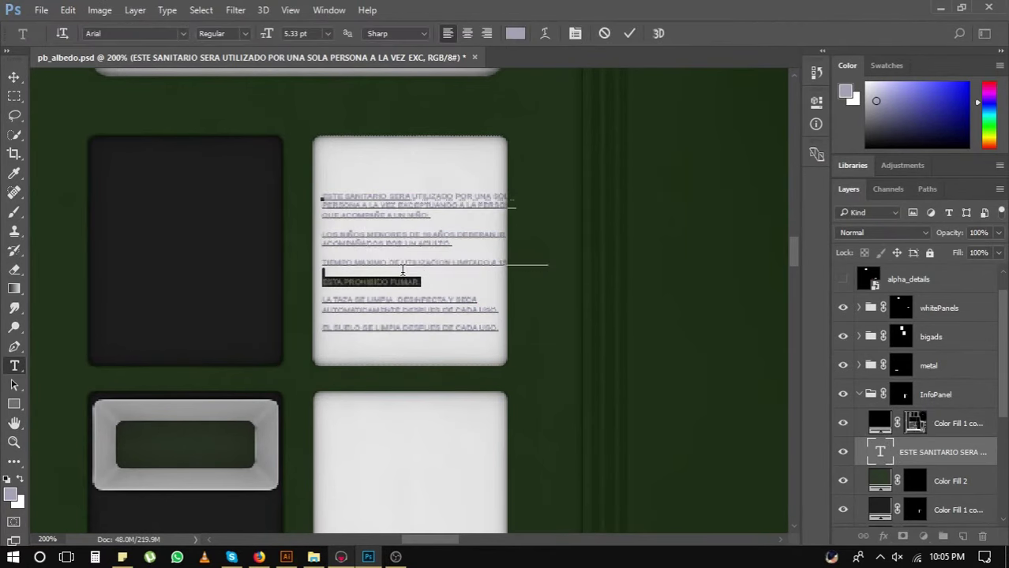
{"action": "left_click", "coordinate": [513, 33]}
{"action": "left_click", "coordinate": [635, 120]}
{"action": "key", "text": "ctrl+Return"}
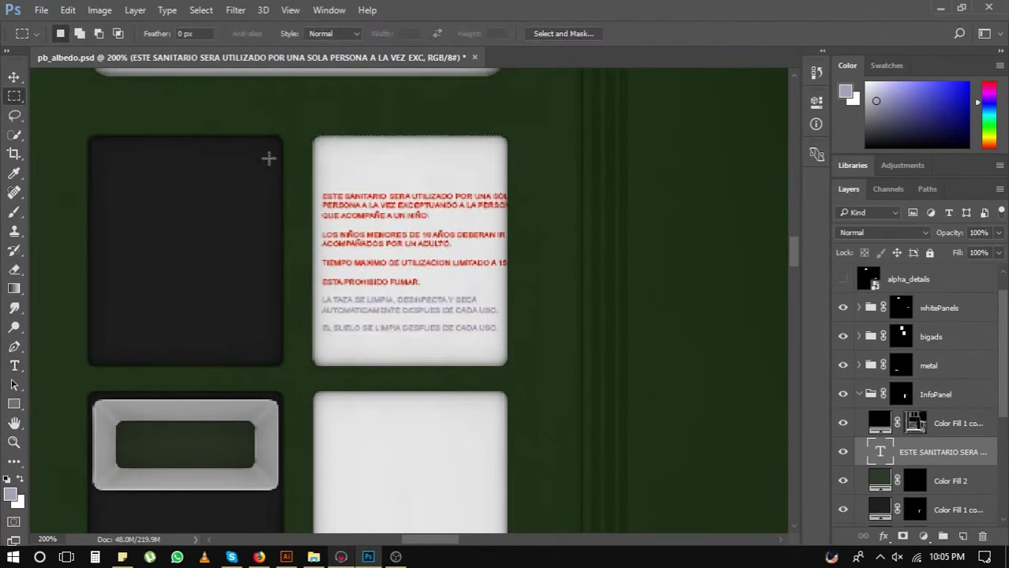
{"action": "key", "text": "ctrl+t"}
{"action": "left_click_drag", "start_coordinate": [530, 331], "coordinate": [505, 304]}
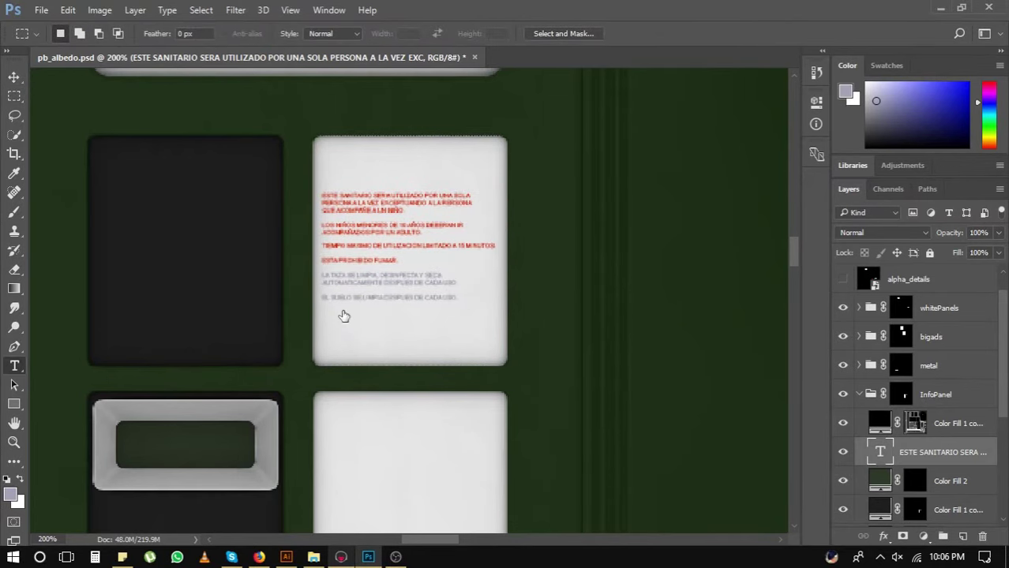
- Colour the last two rules black
{"action": "left_click_drag", "start_coordinate": [343, 316], "coordinate": [321, 273]}
{"action": "left_click", "coordinate": [515, 33]}
{"action": "left_click", "coordinate": [313, 308]}
{"action": "left_click", "coordinate": [651, 119]}
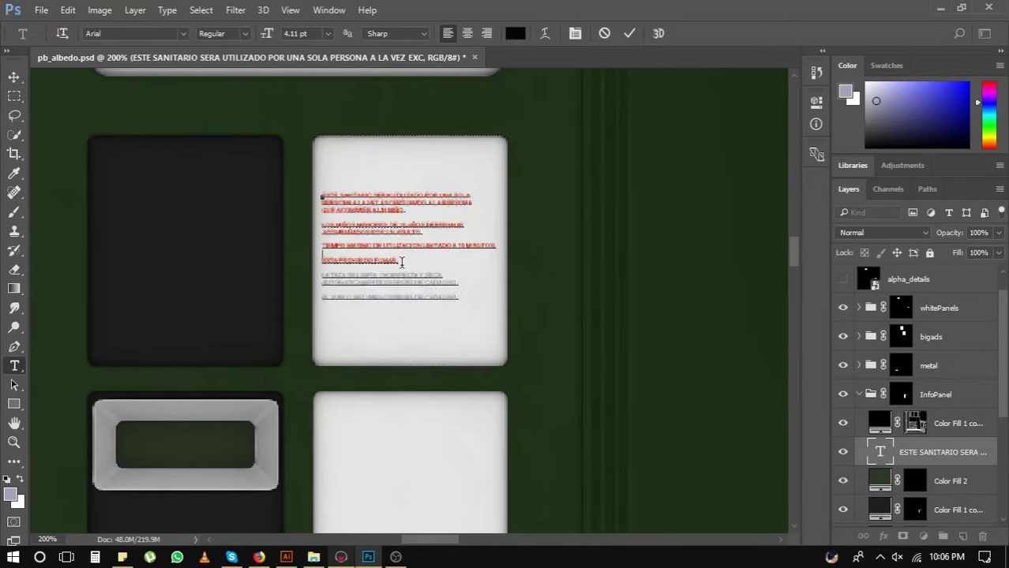
- Duplicate the rules layer, retype it as INFORMACION and move it above the rules
{"action": "key", "text": "ctrl+j"}
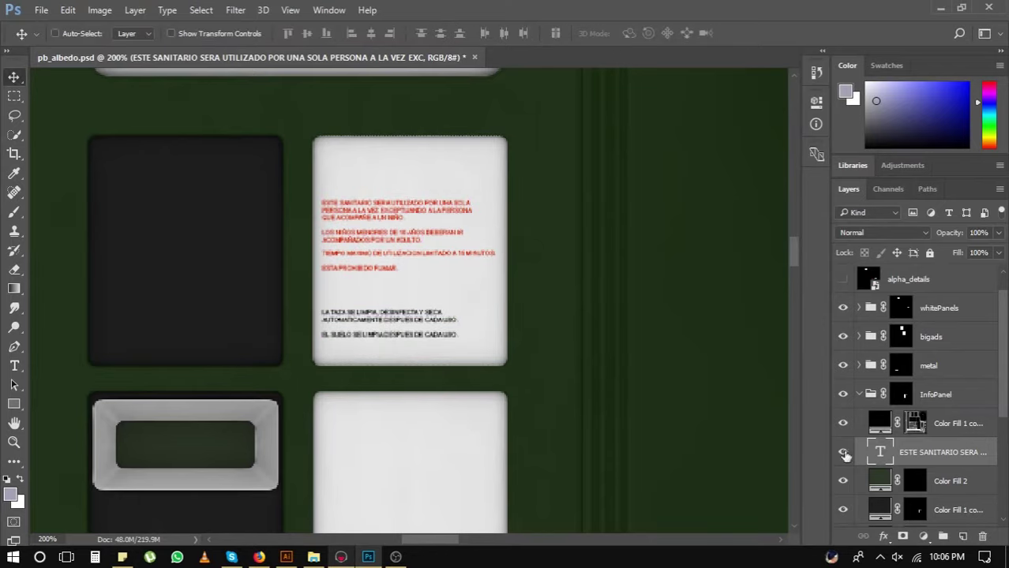
{"action": "key", "text": "alt+Tab"}
{"action": "key", "text": "alt+Tab"}
{"action": "type", "text": "INFORMACION"}
{"action": "key", "text": "ctrl+t"}
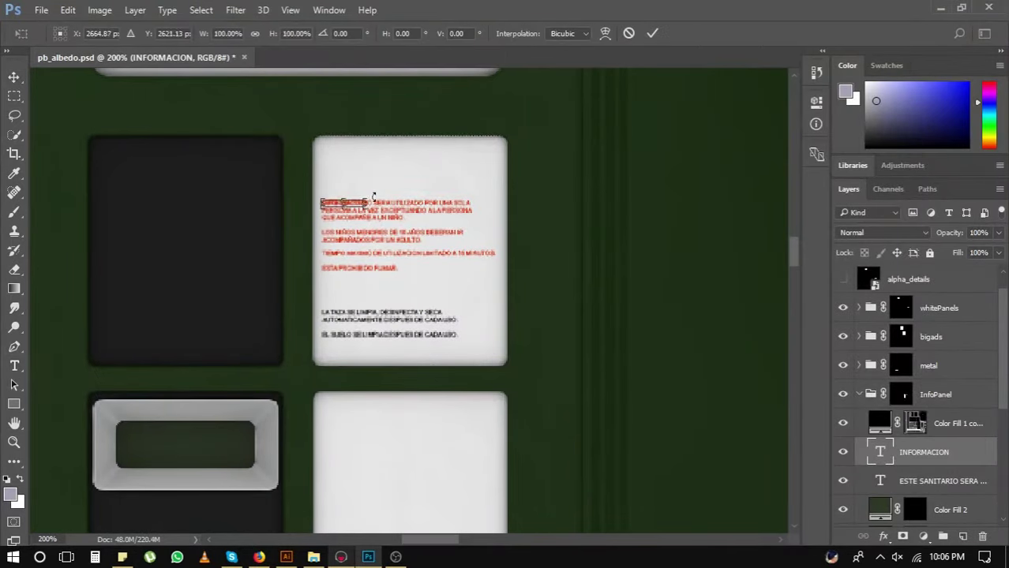
{"action": "left_click_drag", "start_coordinate": [400, 178], "coordinate": [400, 153]}
{"action": "key", "text": "Return"}
- Make the INFORMACION heading black, then copy the flag artwork from Illustrator
{"action": "double_click", "coordinate": [880, 451]}
{"action": "left_click", "coordinate": [514, 33]}
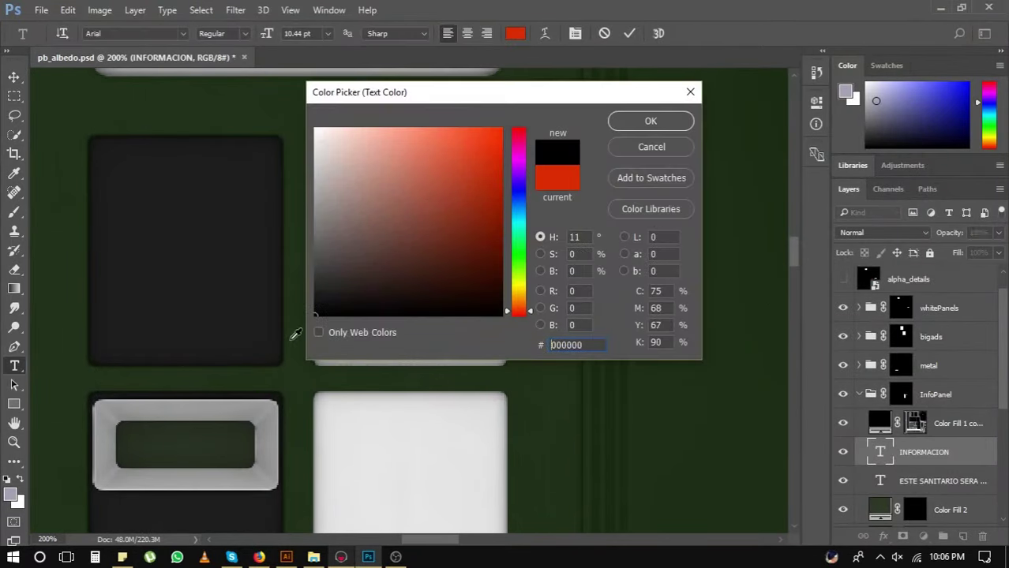
{"action": "left_click", "coordinate": [651, 119]}
{"action": "key", "text": "ctrl+Return"}
{"action": "left_click", "coordinate": [287, 558]}
{"action": "key", "text": "ctrl+c"}
{"action": "key", "text": "alt+Tab"}
- Paste the Uruguay flag, turn it upright and shrink it beside INFORMACION
{"action": "key", "text": "ctrl+v"}
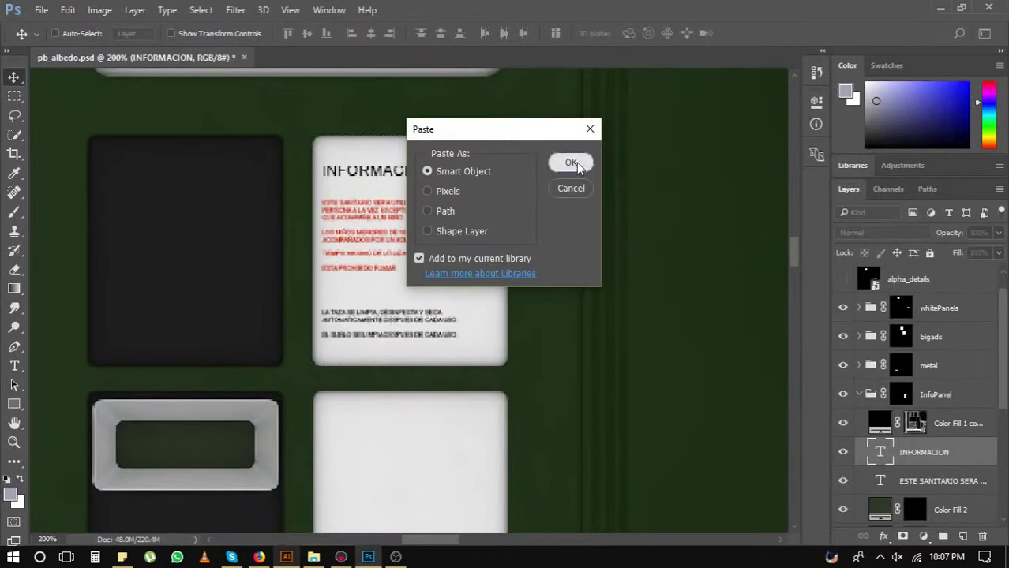
{"action": "key", "text": "Escape"}
{"action": "left_click_drag", "start_coordinate": [580, 185], "coordinate": [553, 323]}
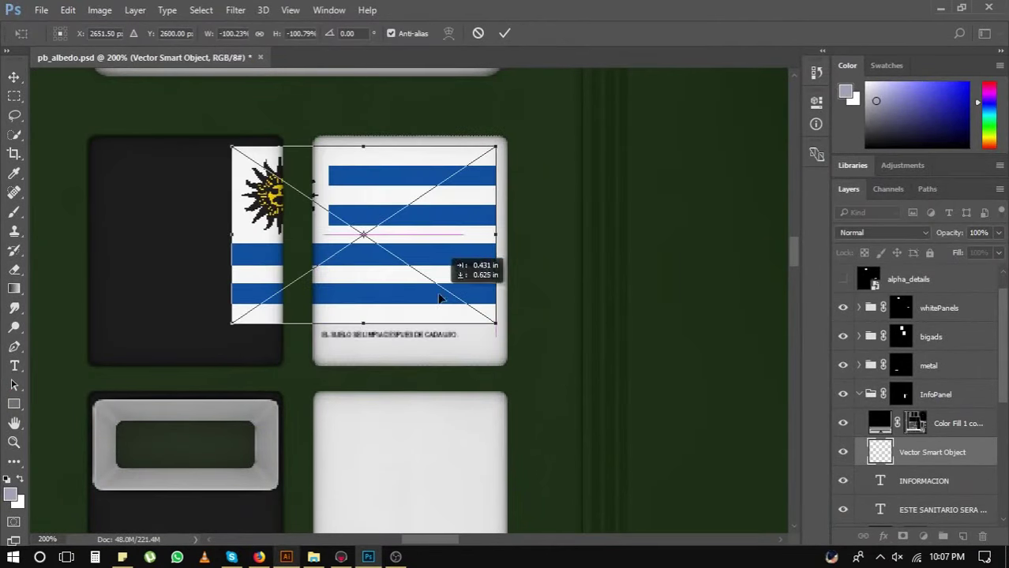
{"action": "left_click_drag", "start_coordinate": [455, 293], "coordinate": [436, 226]}
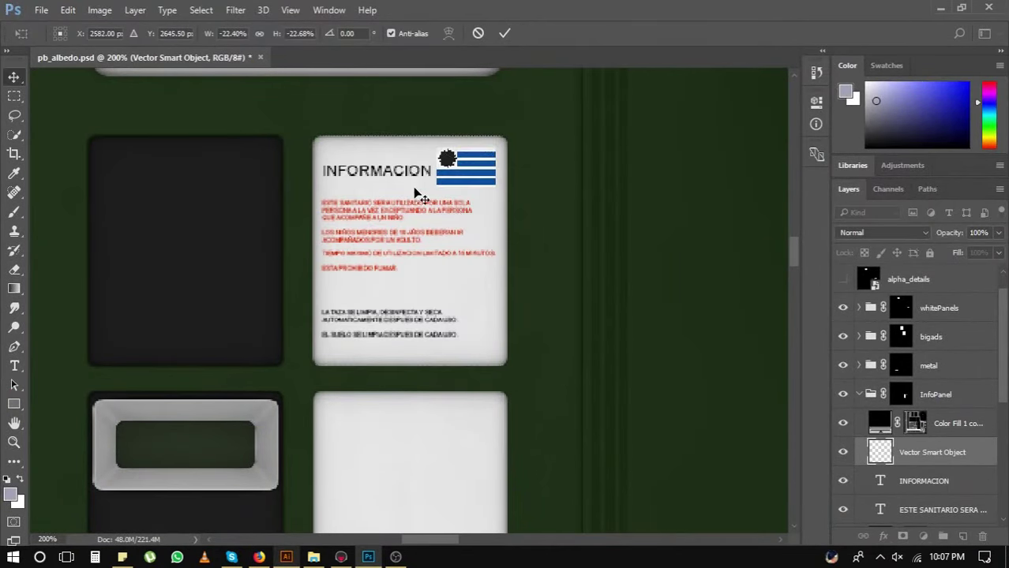
- Give the flag a Stroke layer style at 45% opacity
{"action": "double_click", "coordinate": [978, 465]}
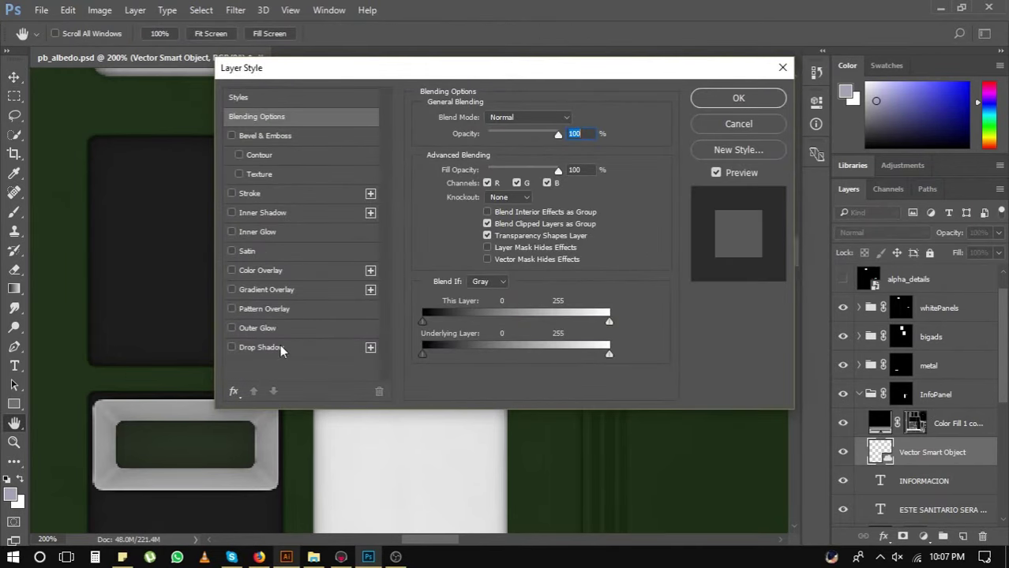
{"action": "left_click", "coordinate": [249, 193]}
{"action": "left_click_drag", "start_coordinate": [355, 68], "coordinate": [577, 94]}
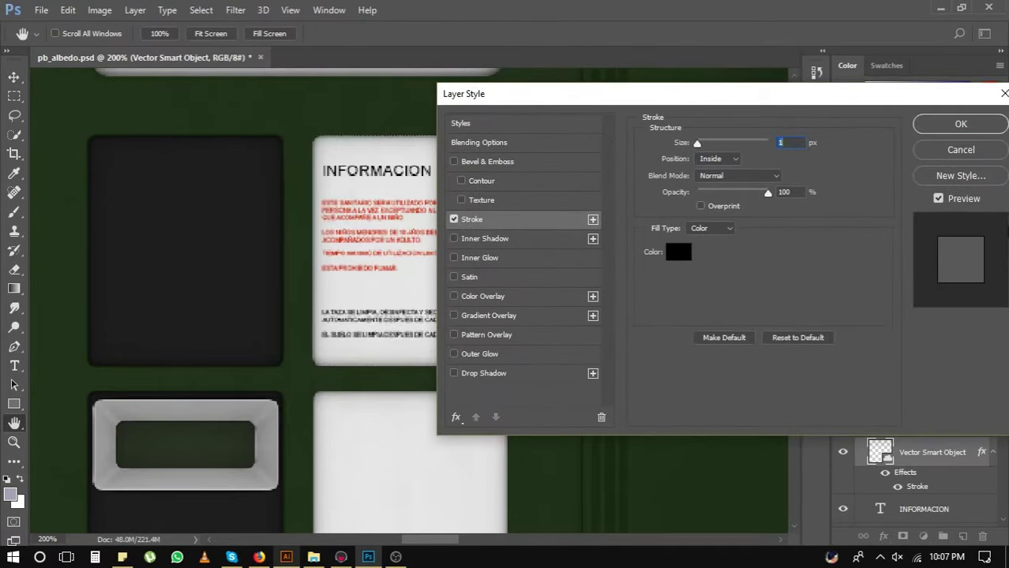
{"action": "key", "text": "Tab"}
{"action": "type", "text": "45"}
- Group the info panel's layers and Alt-drag a copy onto the blank panel below
{"action": "left_click_drag", "start_coordinate": [523, 347], "coordinate": [538, 281]}
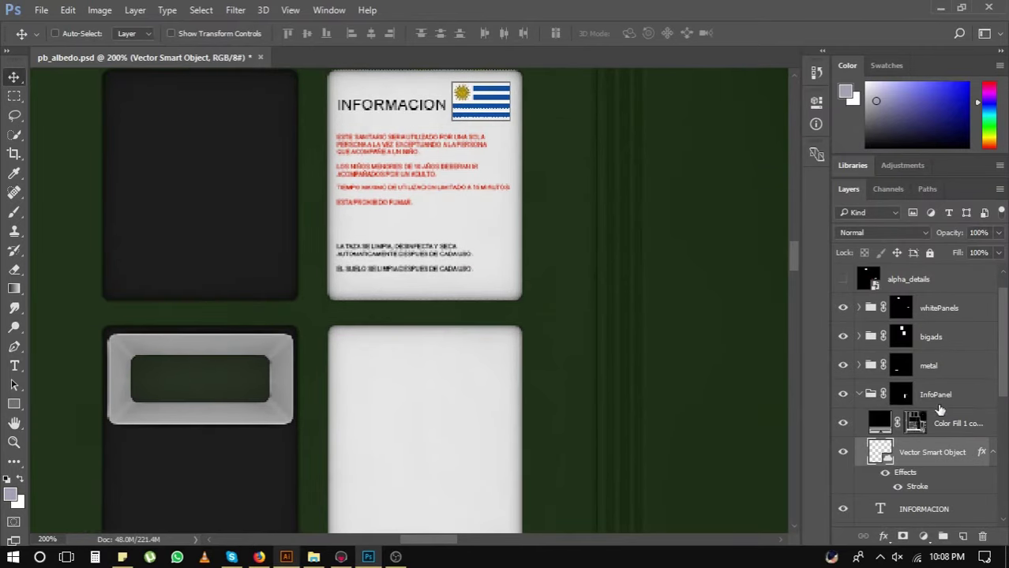
{"action": "left_click", "coordinate": [436, 201], "text": "ctrl"}
{"action": "key", "text": "ctrl+g"}
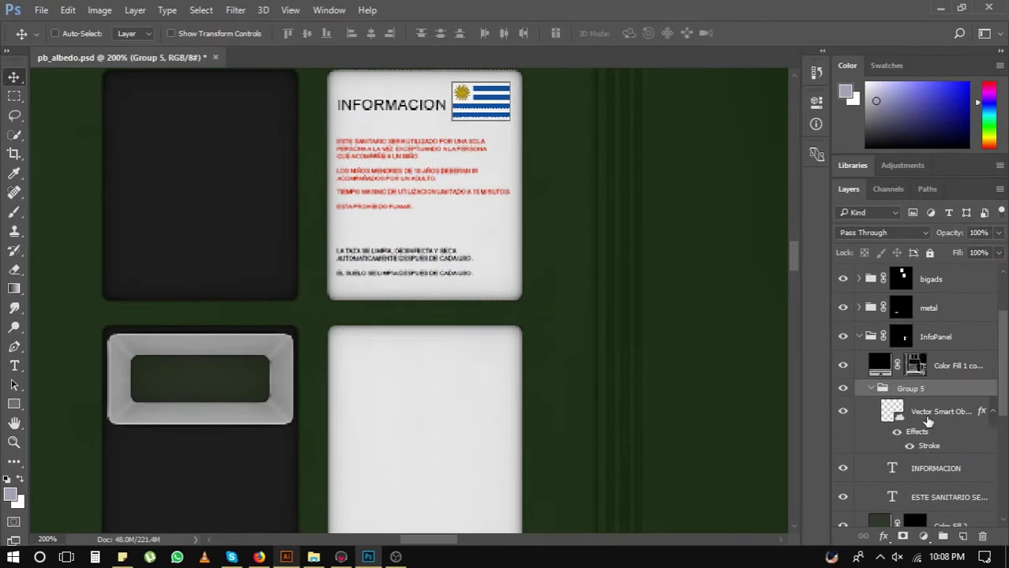
{"action": "left_click_drag", "start_coordinate": [524, 218], "coordinate": [617, 317]}
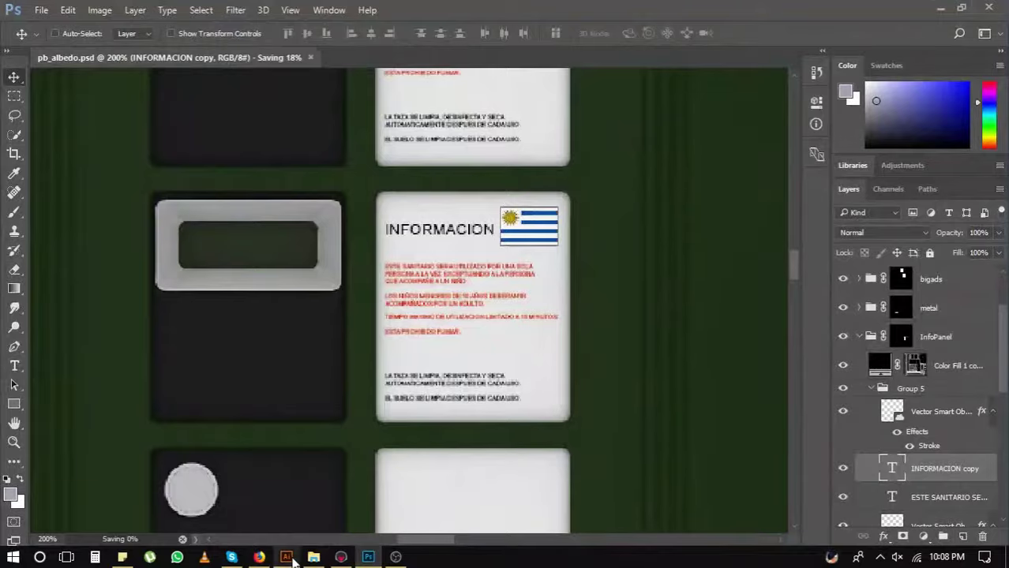
- Copy the INFORMATIONS heading from the translations document into the lower panel
{"action": "left_click", "coordinate": [253, 556]}
{"action": "scroll", "coordinate": [348, 340], "scroll_direction": "down", "scroll_amount": 2}
{"action": "double_click", "coordinate": [320, 331]}
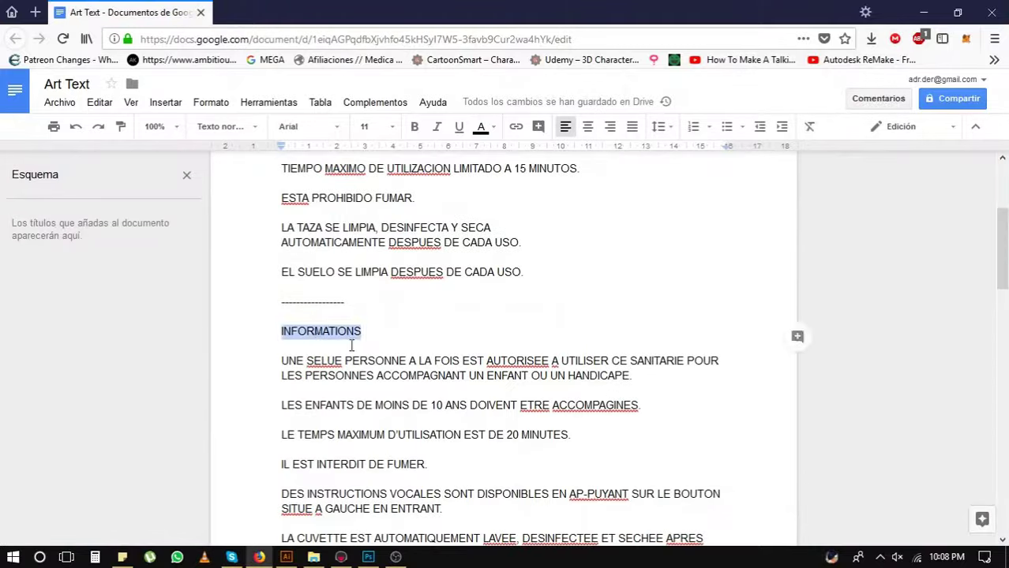
{"action": "key", "text": "alt+Tab"}
{"action": "key", "text": "Escape"}
{"action": "left_click", "coordinate": [597, 241]}
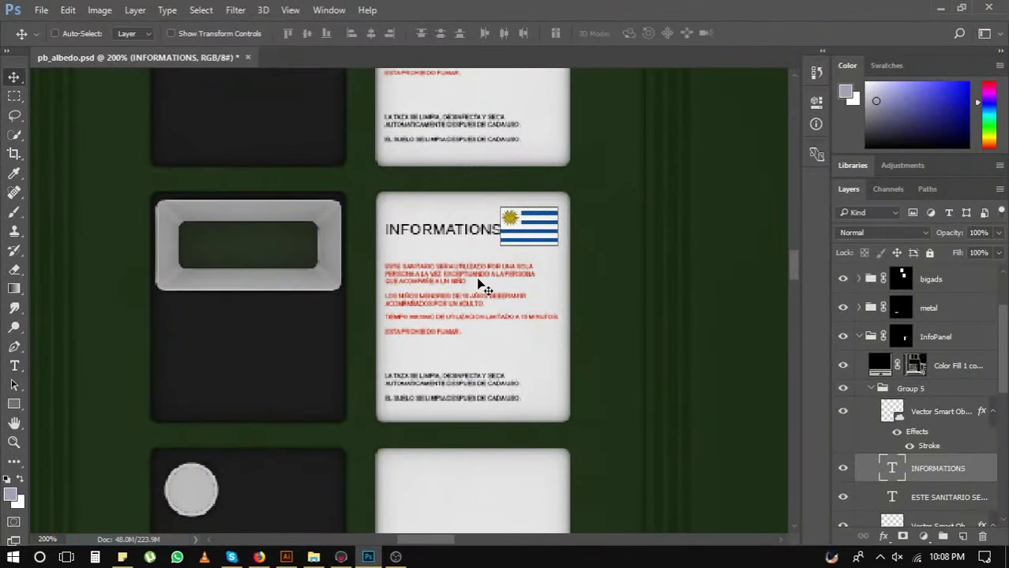
- Check both info panels on the kiosk in the 3D render
{"action": "key", "text": "alt+Tab"}
{"action": "scroll", "coordinate": [597, 328], "scroll_direction": "down", "scroll_amount": 2}
{"action": "scroll", "coordinate": [598, 330], "scroll_direction": "up", "scroll_amount": 2}
- Redo the lower panel's heading so it reads INFORMATIONS
{"action": "scroll", "coordinate": [660, 320], "scroll_direction": "up", "scroll_amount": 2}
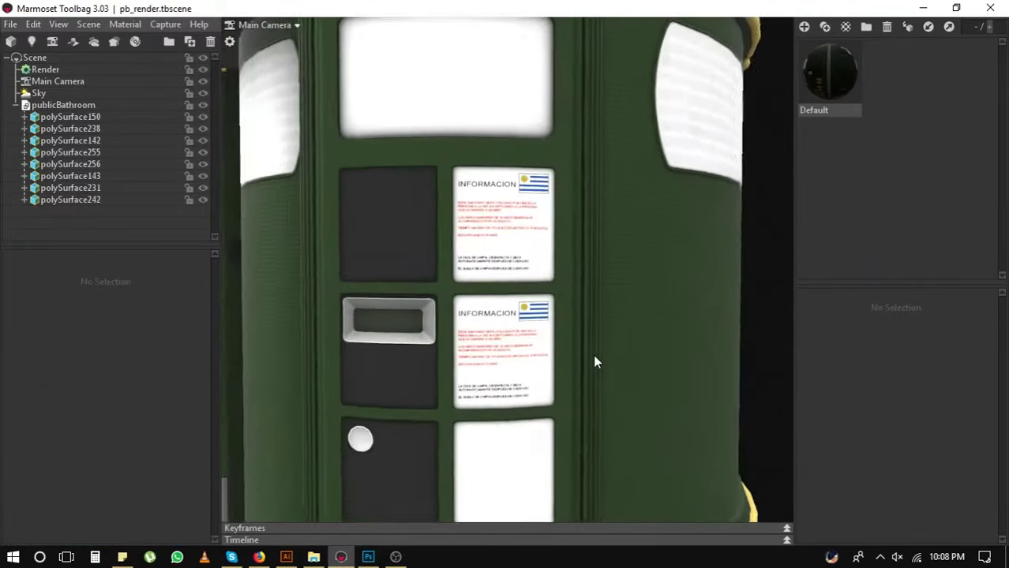
{"action": "scroll", "coordinate": [594, 356], "scroll_direction": "down", "scroll_amount": 2}
{"action": "scroll", "coordinate": [533, 311], "scroll_direction": "up", "scroll_amount": 3}
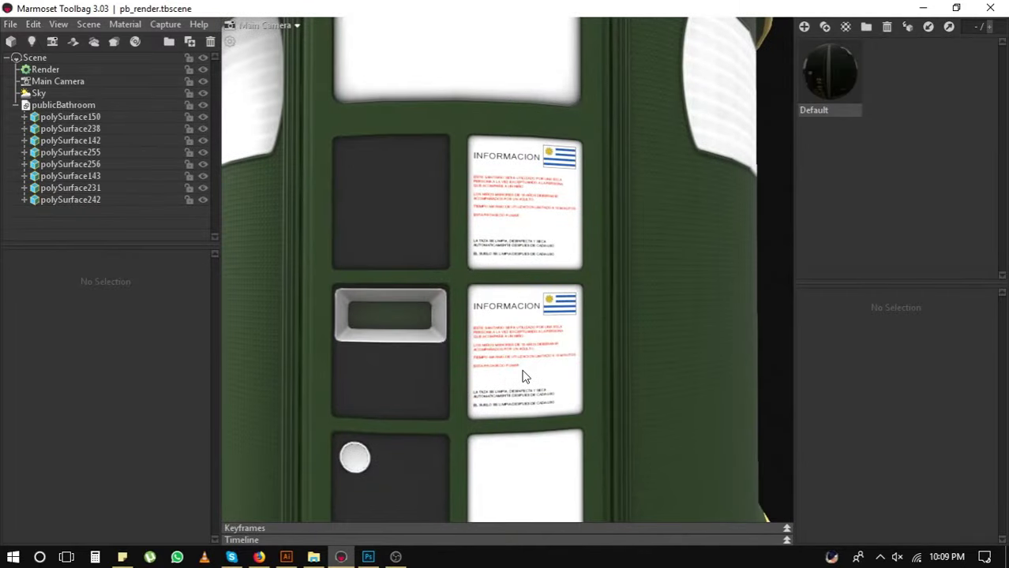
{"action": "key", "text": "alt+Tab"}
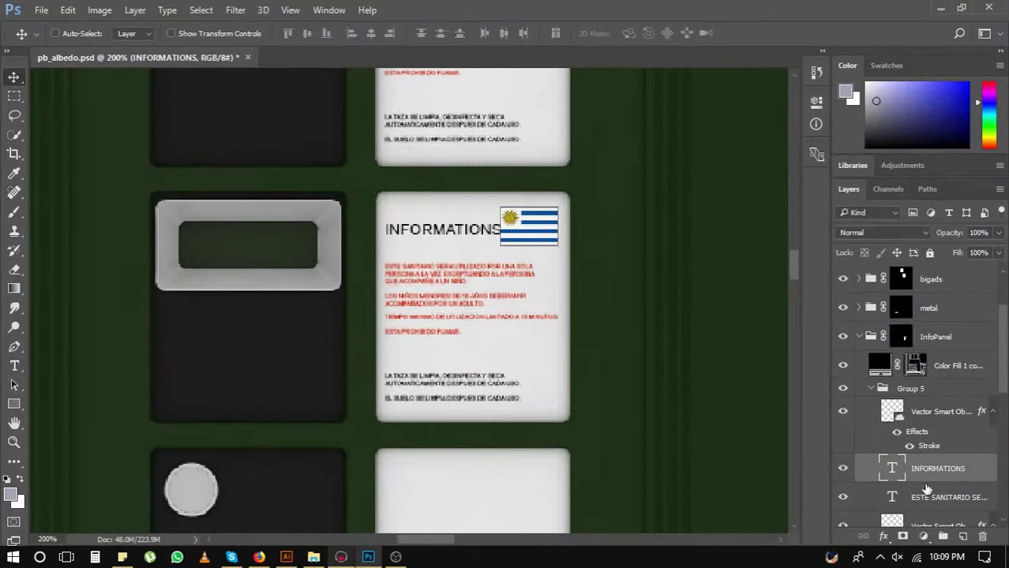
{"action": "key", "text": "ctrl+z"}
{"action": "scroll", "coordinate": [535, 315], "scroll_direction": "up", "scroll_amount": 3}
{"action": "scroll", "coordinate": [535, 315], "scroll_direction": "up", "scroll_amount": 3}
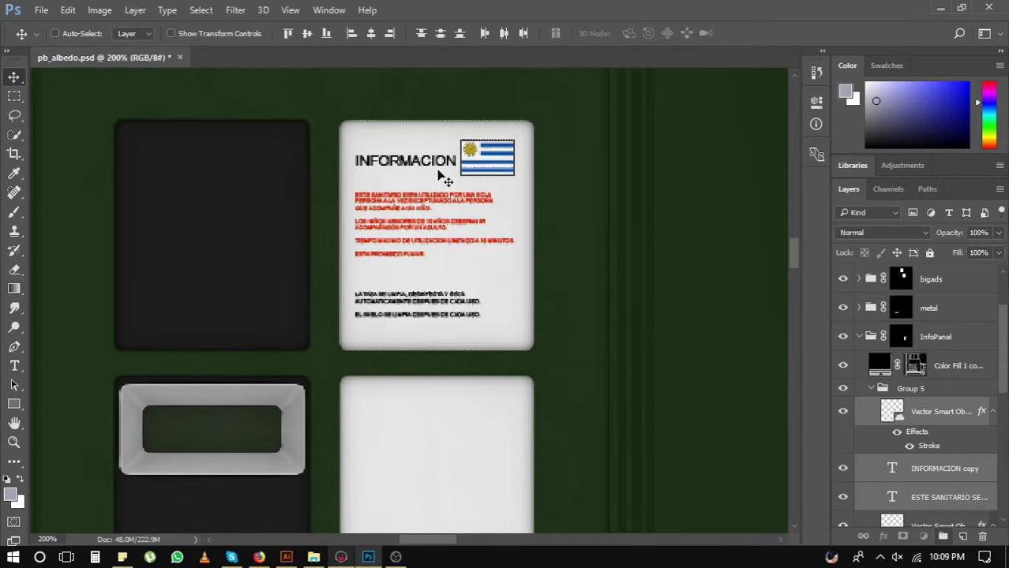
{"action": "key", "text": "ctrl+z"}
{"action": "scroll", "coordinate": [675, 348], "scroll_direction": "down", "scroll_amount": 3}
{"action": "left_click", "coordinate": [897, 472]}
{"action": "key", "text": "ctrl+Return"}
{"action": "key", "text": "ctrl+t"}
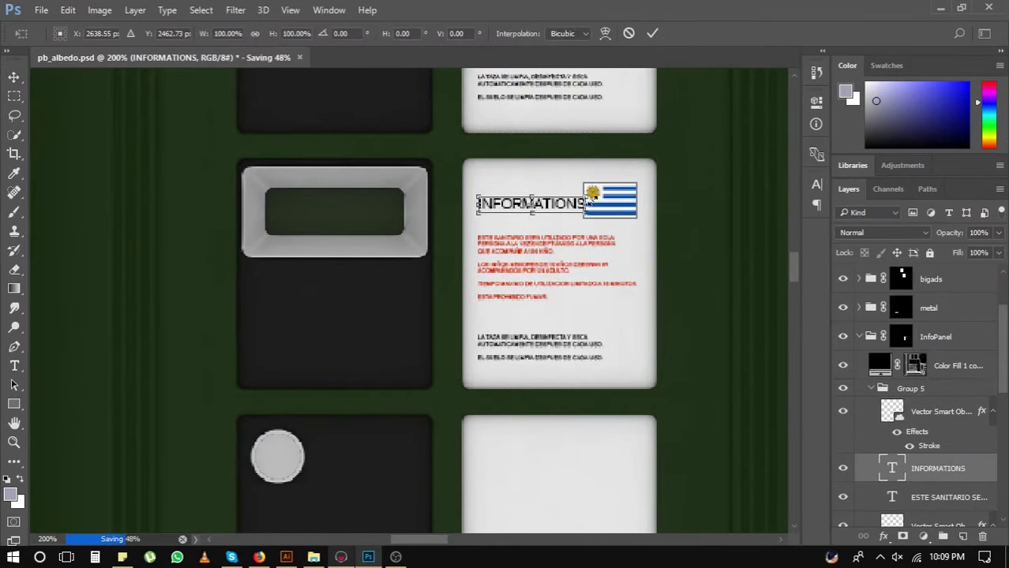
- Re-wrap the French text, breaking after AUTORISEE, before ACCOMPAGINES and within the cuvette sentence
{"action": "key", "text": "alt+Tab"}
{"action": "scroll", "coordinate": [524, 264], "scroll_direction": "up", "scroll_amount": 1}
{"action": "scroll", "coordinate": [524, 263], "scroll_direction": "down", "scroll_amount": 1}
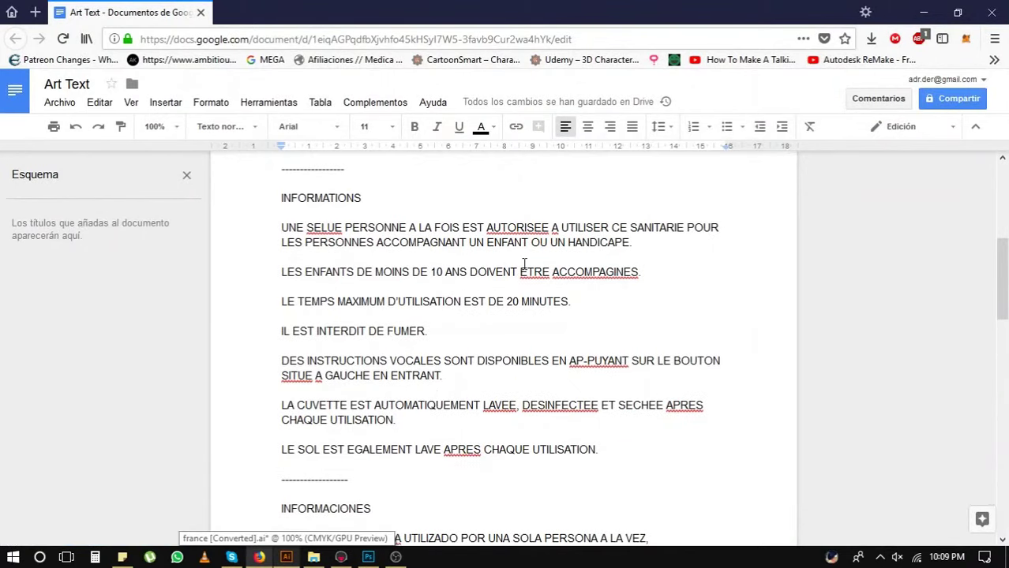
{"action": "left_click", "coordinate": [551, 228]}
{"action": "key", "text": "Return"}
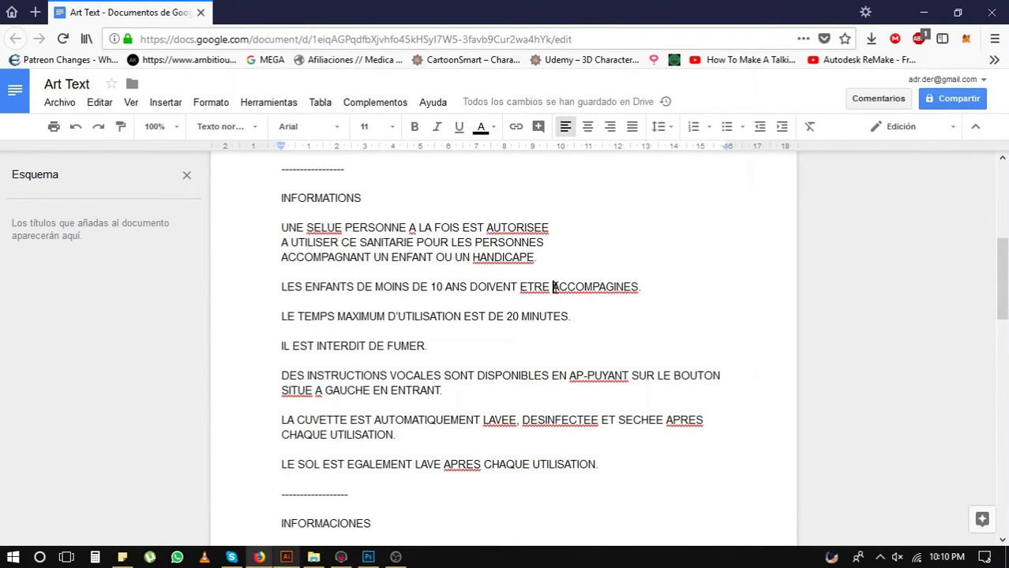
{"action": "left_click", "coordinate": [553, 287]}
{"action": "key", "text": "Return"}
{"action": "scroll", "coordinate": [460, 355], "scroll_direction": "down", "scroll_amount": 3}
{"action": "scroll", "coordinate": [460, 355], "scroll_direction": "up", "scroll_amount": 3}
{"action": "scroll", "coordinate": [459, 355], "scroll_direction": "down", "scroll_amount": 3}
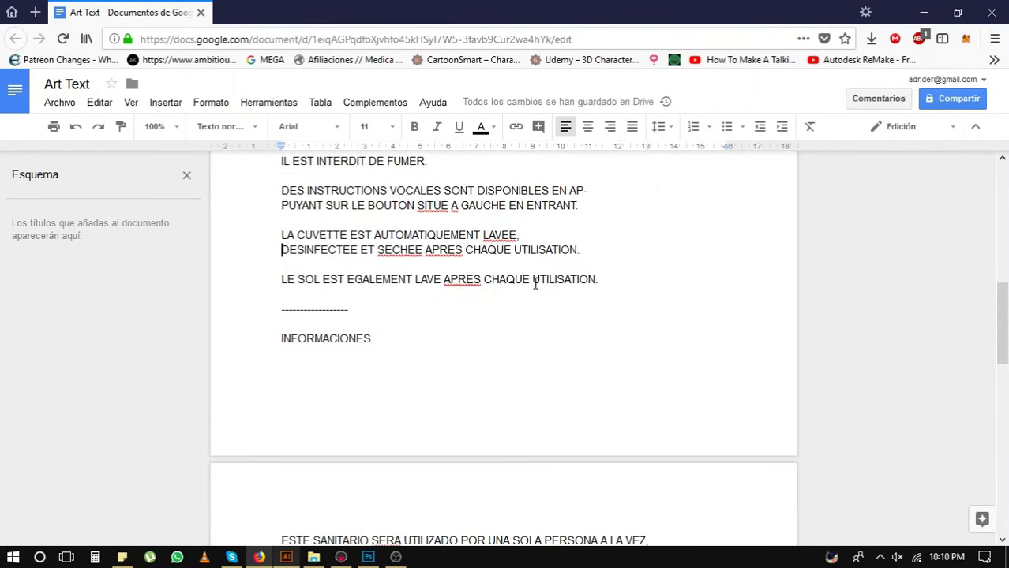
{"action": "left_click", "coordinate": [533, 280]}
{"action": "key", "text": "Return"}
{"action": "key", "text": "alt+Tab"}
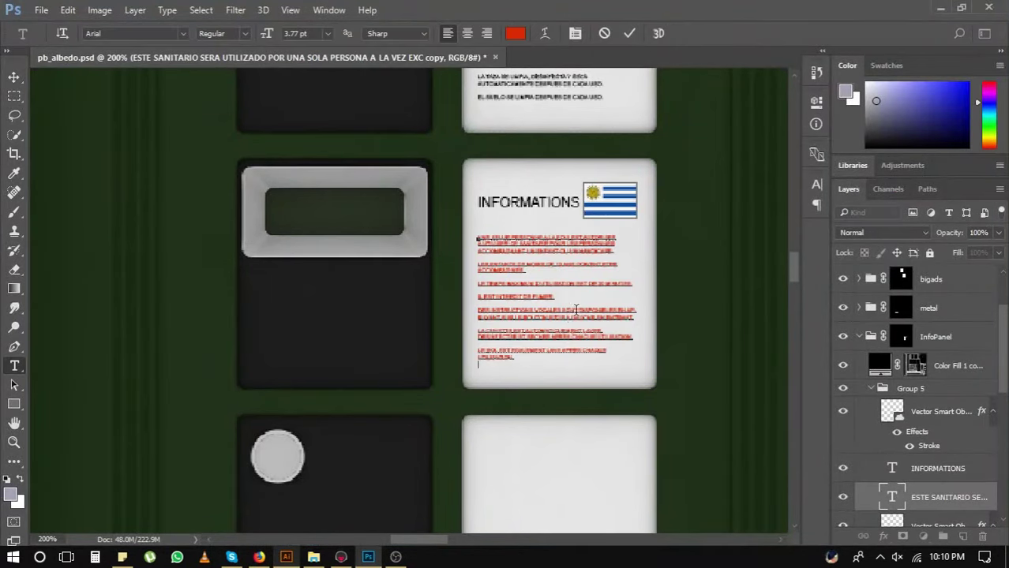
- Make the French closing lines black
{"action": "left_click", "coordinate": [513, 34]}
{"action": "key", "text": "Return"}
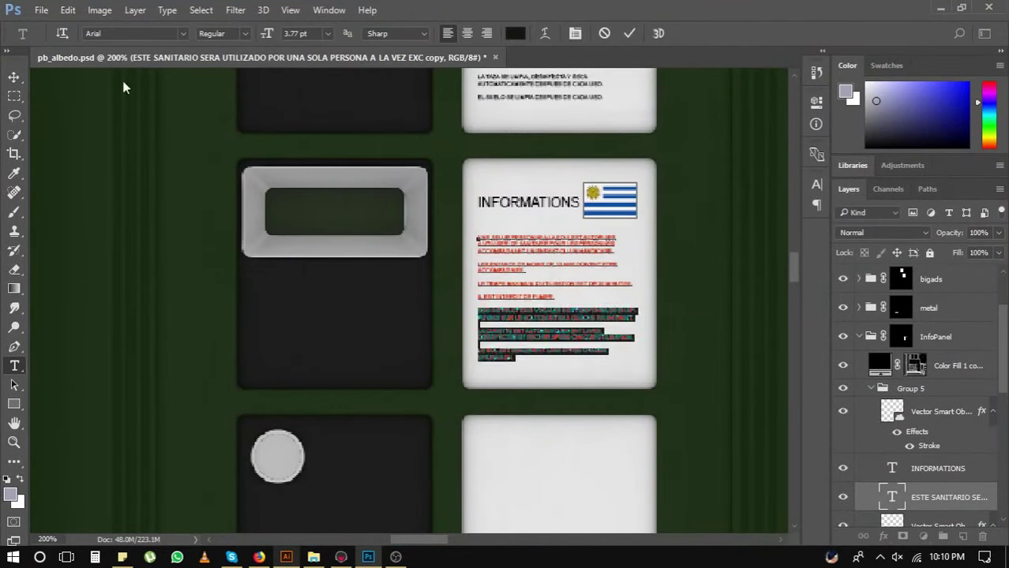
{"action": "scroll", "coordinate": [573, 295], "scroll_direction": "up", "scroll_amount": 3}
{"action": "scroll", "coordinate": [636, 401], "scroll_direction": "down", "scroll_amount": 2}
- Paste the stroked France flag from Illustrator and shrink it beside INFORMATIONS
{"action": "key", "text": "alt+Tab"}
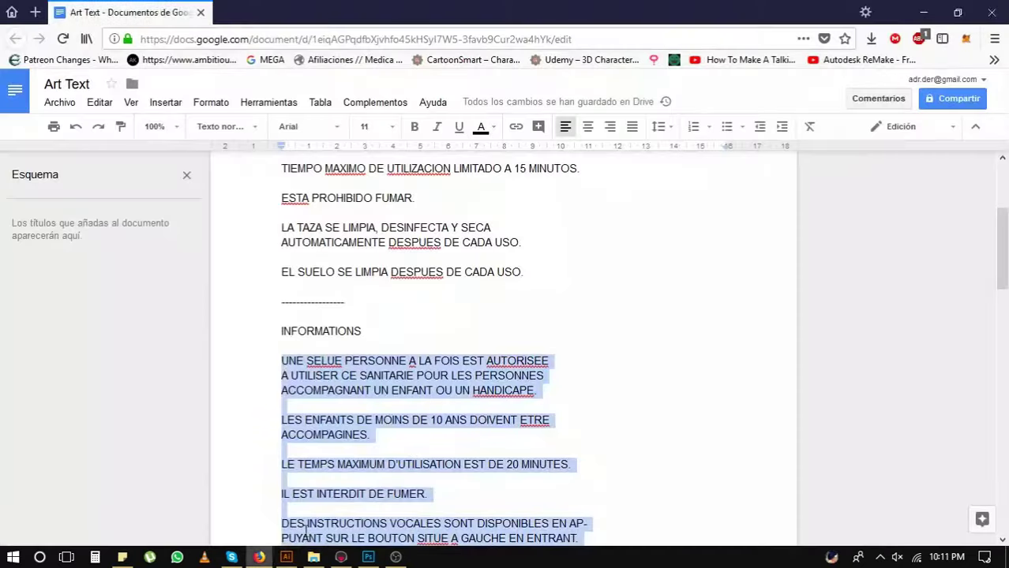
{"action": "key", "text": "alt+Tab"}
{"action": "left_click", "coordinate": [939, 382]}
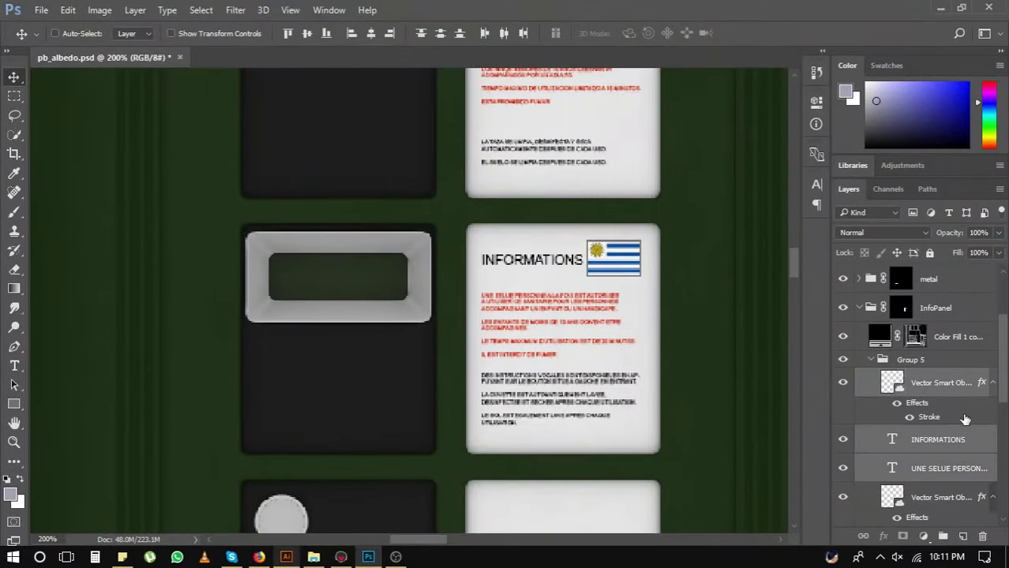
{"action": "key", "text": "ctrl+v"}
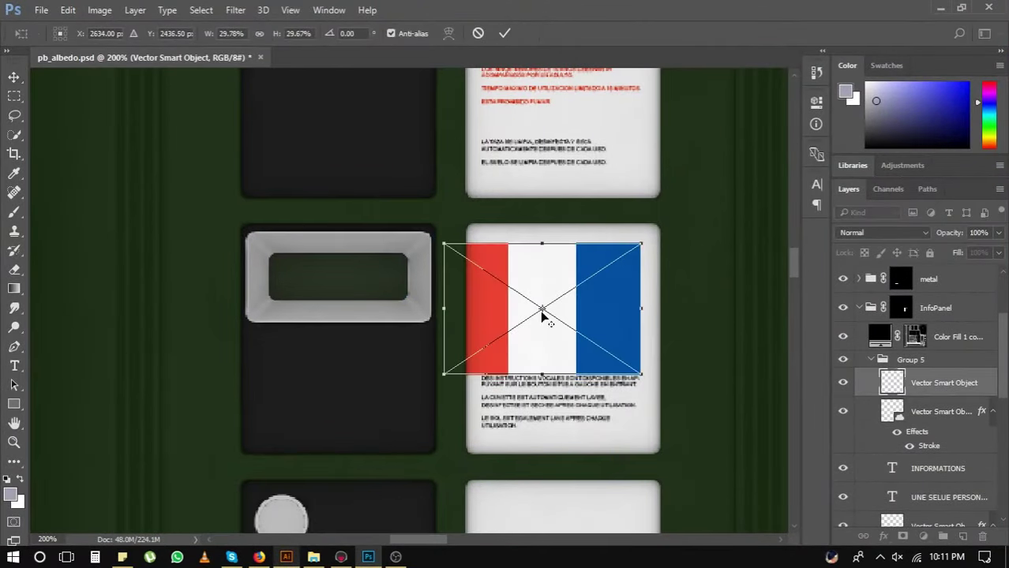
{"action": "left_click_drag", "start_coordinate": [510, 350], "coordinate": [580, 277]}
{"action": "key", "text": "Return"}
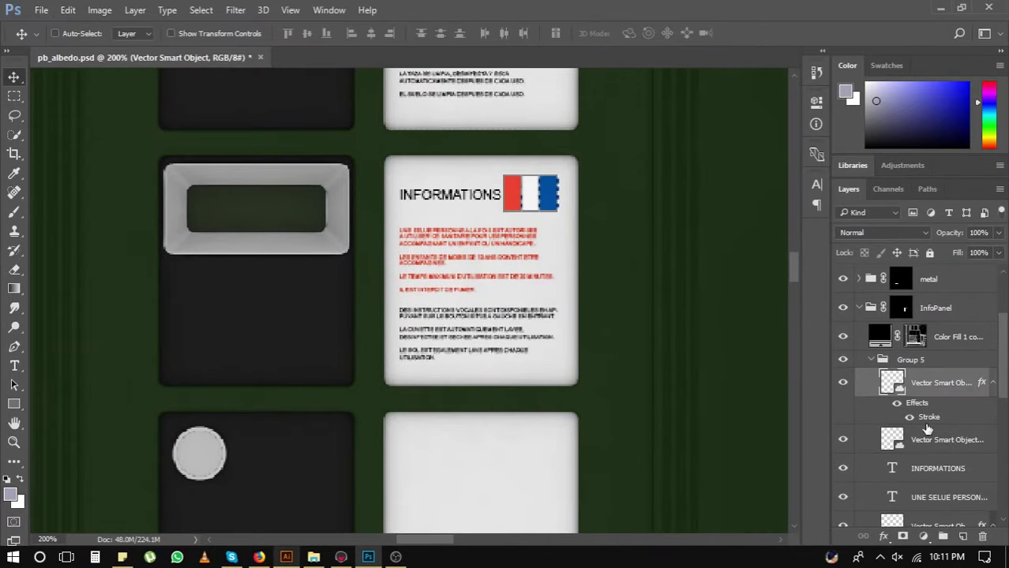
{"action": "left_click_drag", "start_coordinate": [927, 427], "coordinate": [929, 442]}
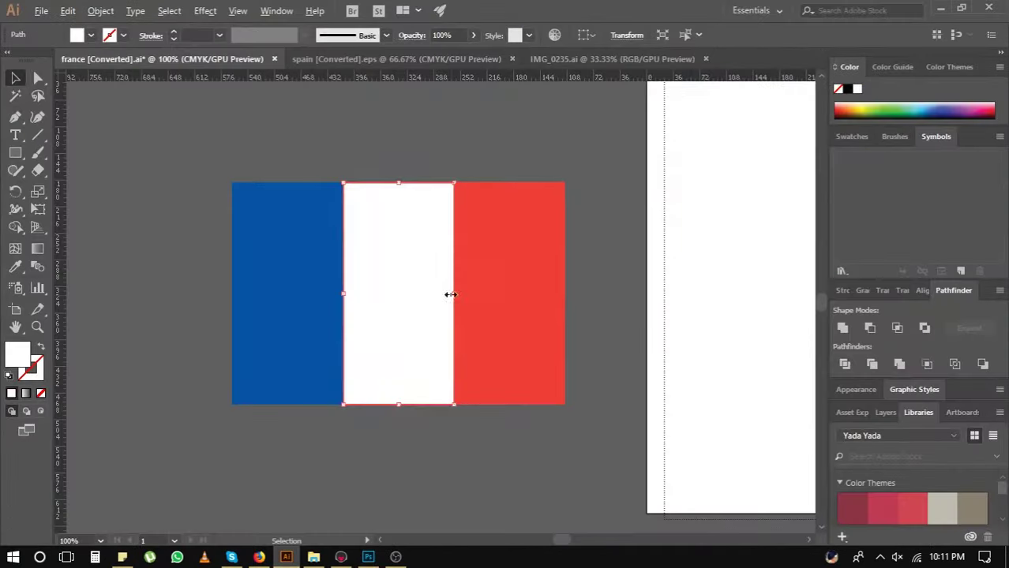
{"action": "key", "text": "ctrl+v"}
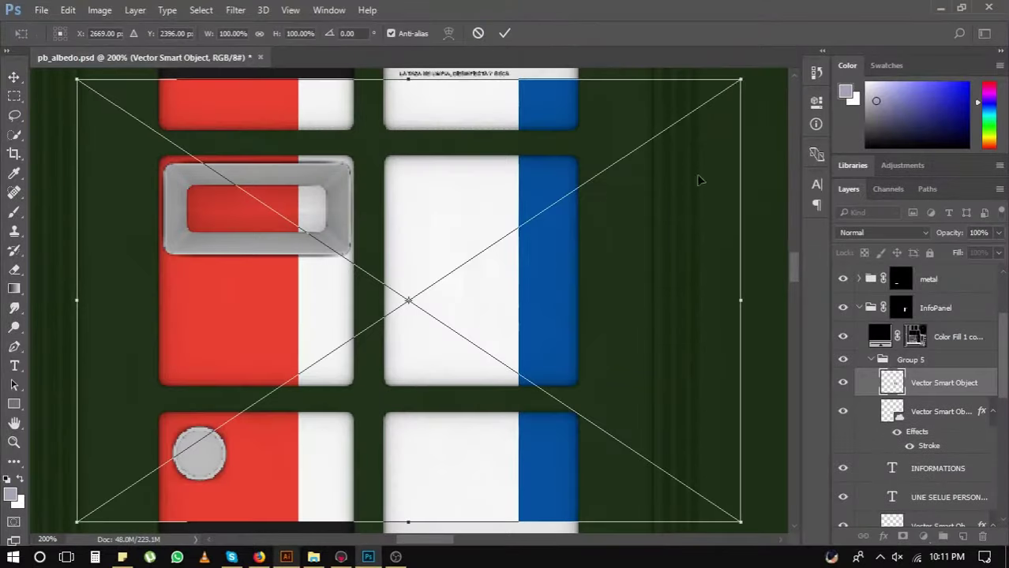
{"action": "left_click_drag", "start_coordinate": [500, 247], "coordinate": [502, 214]}
- Duplicate the French panel onto the panel below as the Spanish card
{"action": "left_click", "coordinate": [928, 436]}
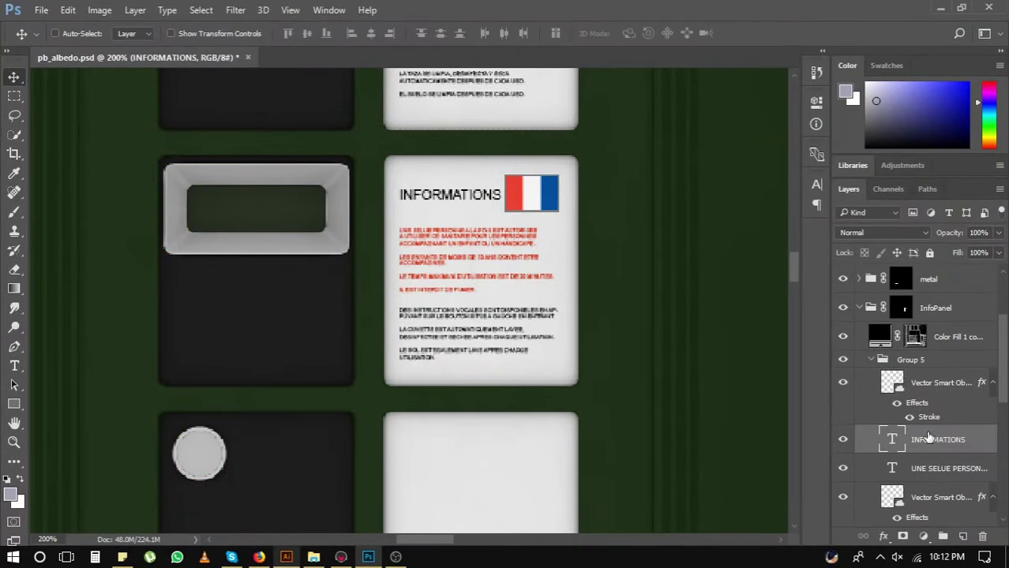
{"action": "left_click_drag", "start_coordinate": [592, 280], "coordinate": [578, 334]}
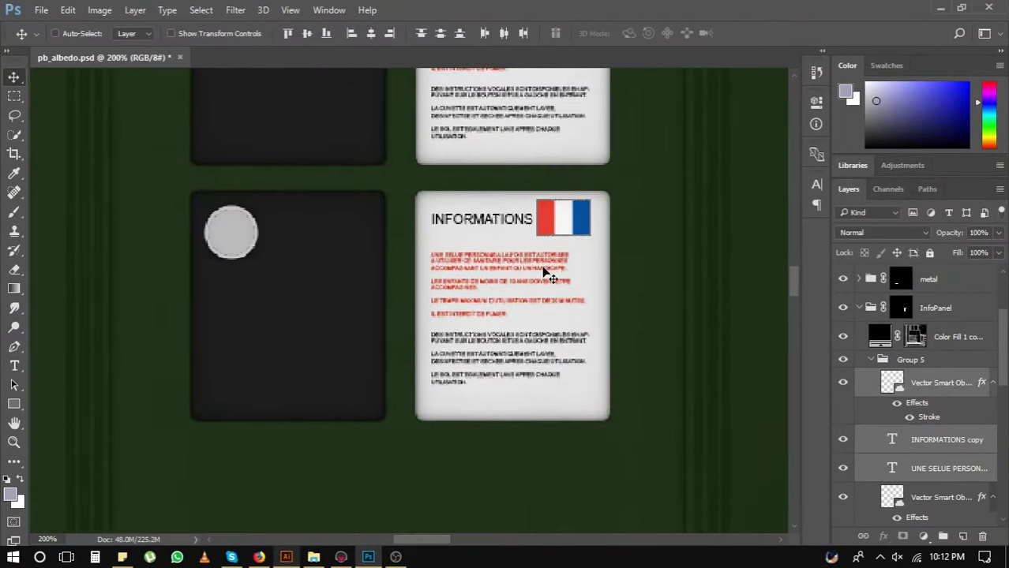
{"action": "key", "text": "alt+Tab"}
{"action": "key", "text": "alt+Tab"}
{"action": "double_click", "coordinate": [892, 410]}
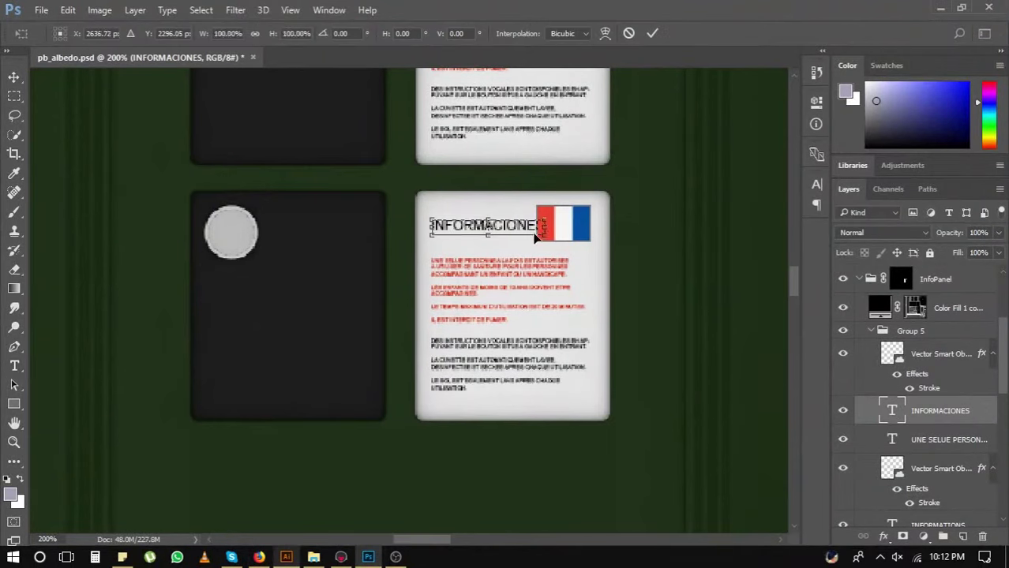
{"action": "key", "text": "alt+Tab"}
- Put ACOMPAÑADOS DE UN ADULTO on its own line and select the Spanish body text
{"action": "scroll", "coordinate": [514, 223], "scroll_direction": "down", "scroll_amount": 3}
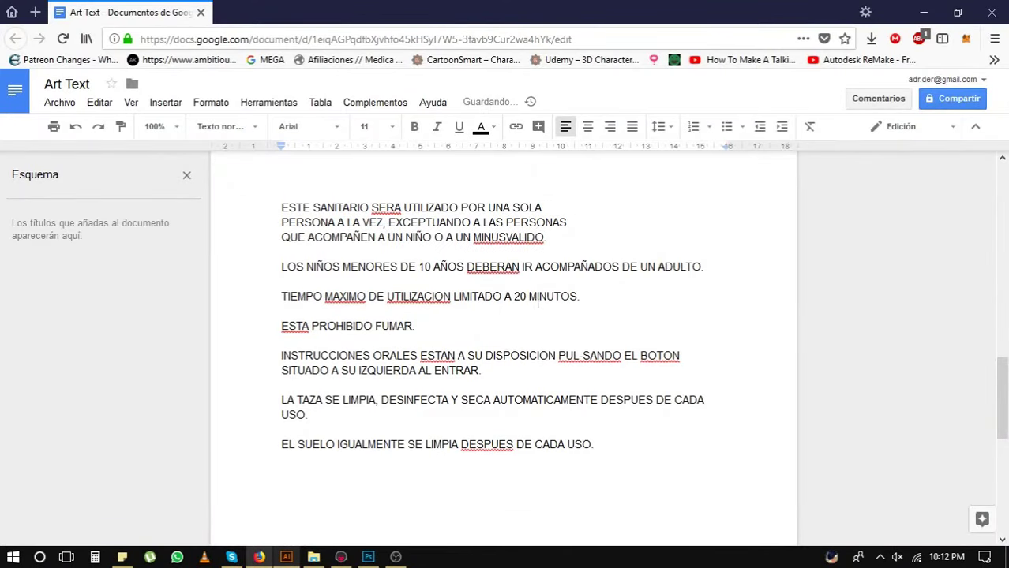
{"action": "key", "text": "Return"}
{"action": "scroll", "coordinate": [552, 296], "scroll_direction": "down", "scroll_amount": 2}
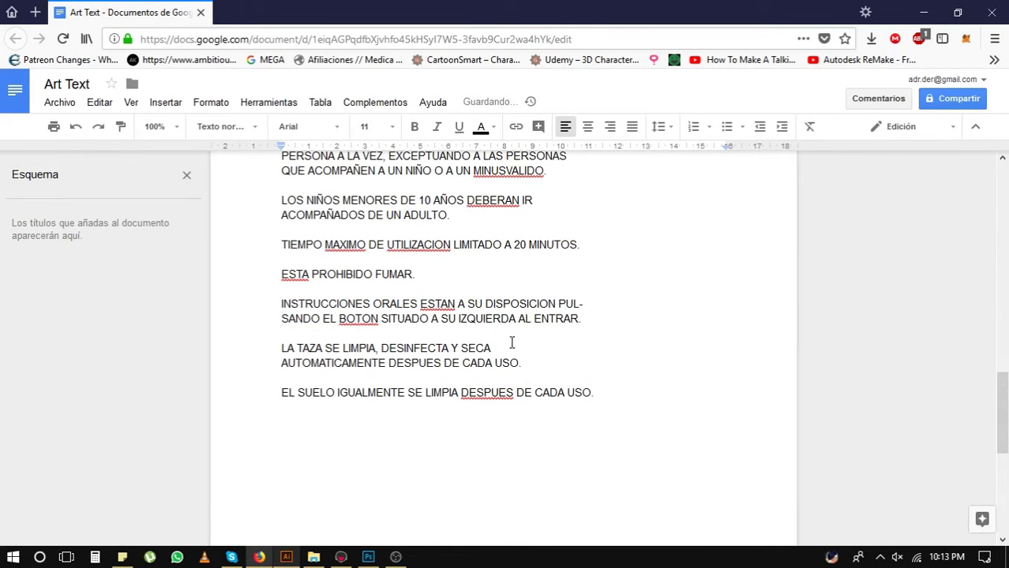
{"action": "scroll", "coordinate": [568, 392], "scroll_direction": "up", "scroll_amount": 4}
{"action": "left_click", "coordinate": [266, 408]}
{"action": "key", "text": "ctrl+shift+End"}
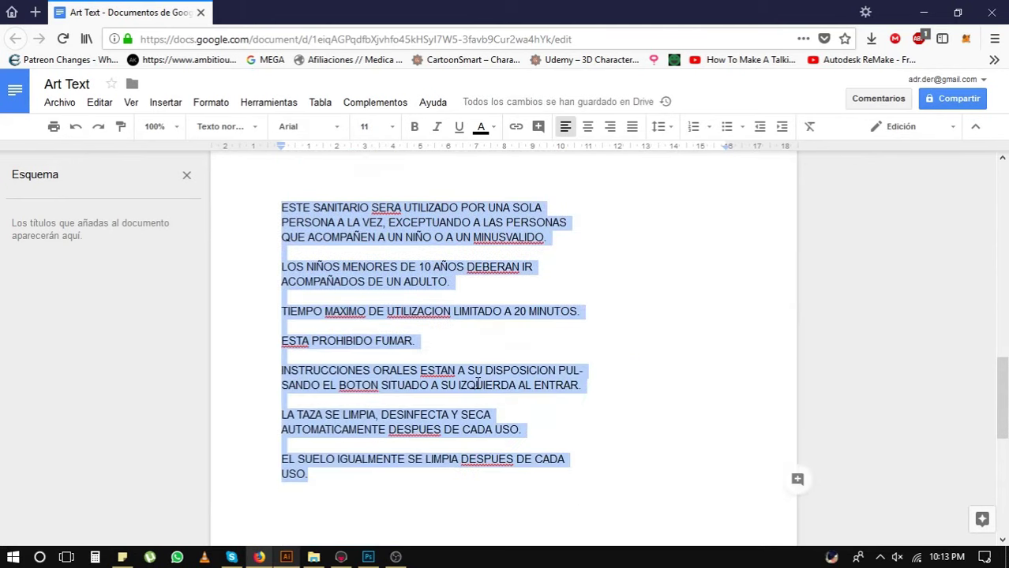
{"action": "scroll", "coordinate": [477, 383], "scroll_direction": "up", "scroll_amount": 2}
{"action": "key", "text": "alt+Tab"}
- Replace the card's body text with the Spanish translation
{"action": "double_click", "coordinate": [481, 385]}
{"action": "key", "text": "ctrl+a"}
{"action": "key", "text": "ctrl+v"}
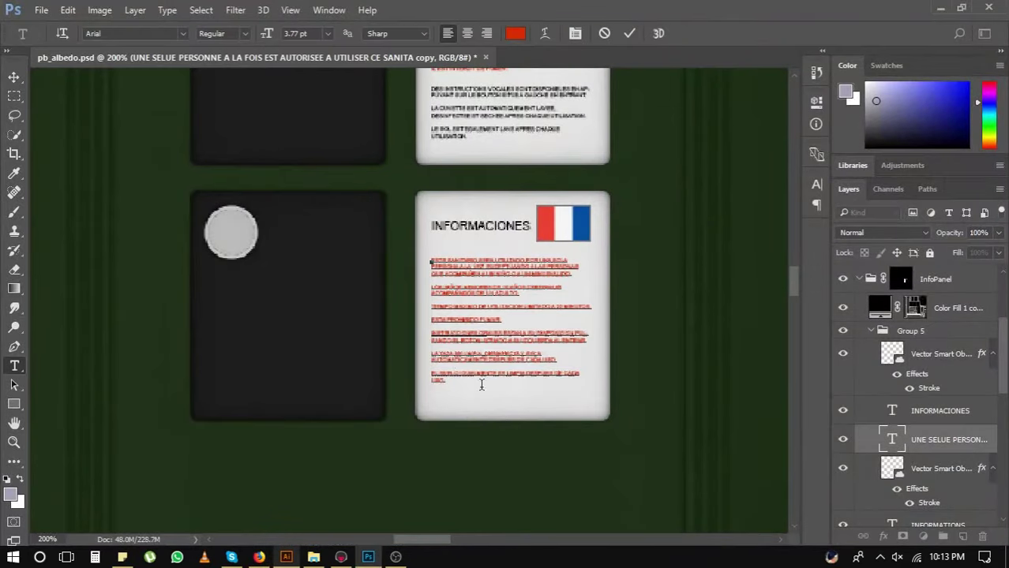
- Turn the selected lines black and shrink the Spanish flag into the top-right corner
{"action": "left_click", "coordinate": [514, 34]}
{"action": "key", "text": "Return"}
{"action": "left_click", "coordinate": [504, 318]}
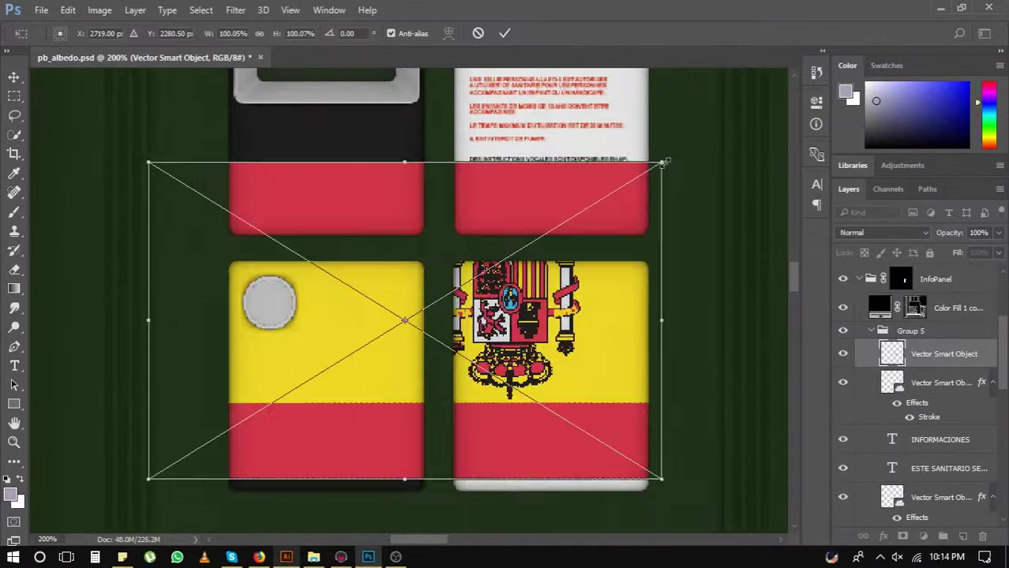
{"action": "left_click_drag", "start_coordinate": [419, 403], "coordinate": [589, 323]}
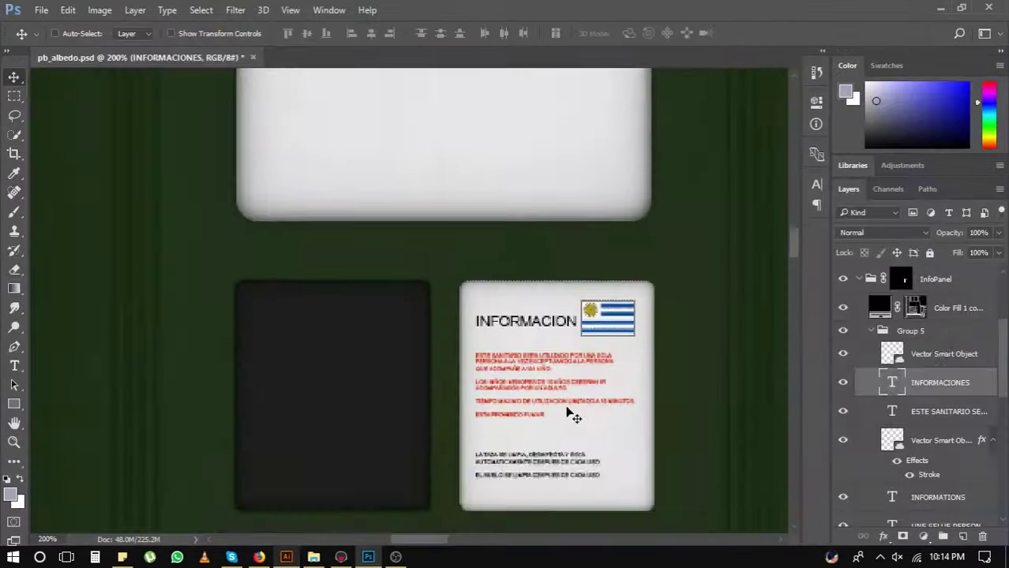
- Paste the six-sign grid as a smart object, scaled down into the white panel
{"action": "key", "text": "ctrl+v"}
{"action": "key", "text": "Return"}
{"action": "mouse_move", "coordinate": [642, 417]}
{"action": "left_mouse_down"}
{"action": "mouse_move", "coordinate": [209, 149]}
{"action": "mouse_move", "coordinate": [585, 408]}
{"action": "mouse_move", "coordinate": [588, 237]}
{"action": "left_mouse_up"}
{"action": "left_click_drag", "start_coordinate": [613, 196], "coordinate": [655, 150]}
{"action": "key", "text": "Return"}
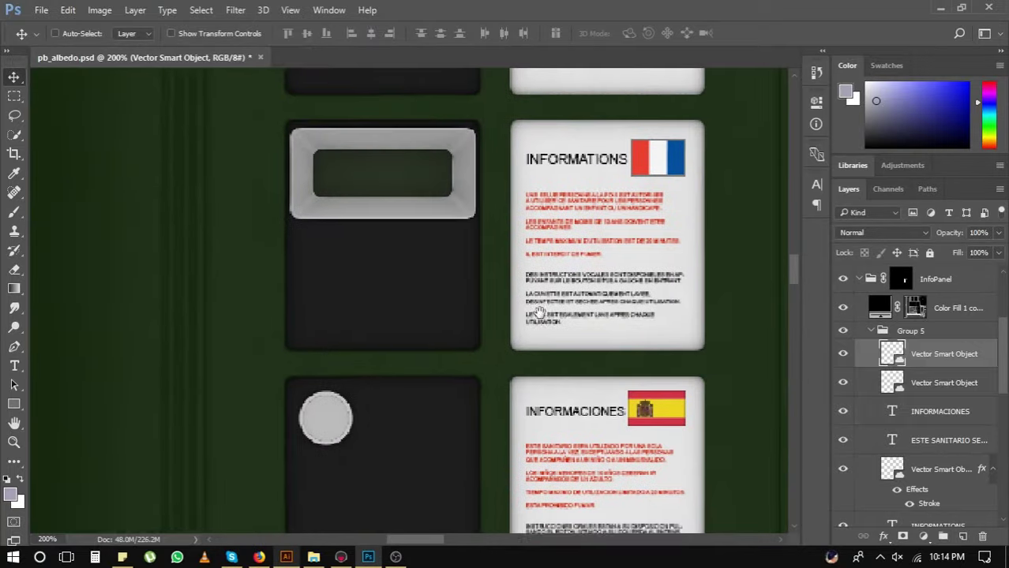
{"action": "left_click", "coordinate": [932, 419]}
- Type ACCESO GRATUITO in white on the dark panel
{"action": "double_click", "coordinate": [905, 388]}
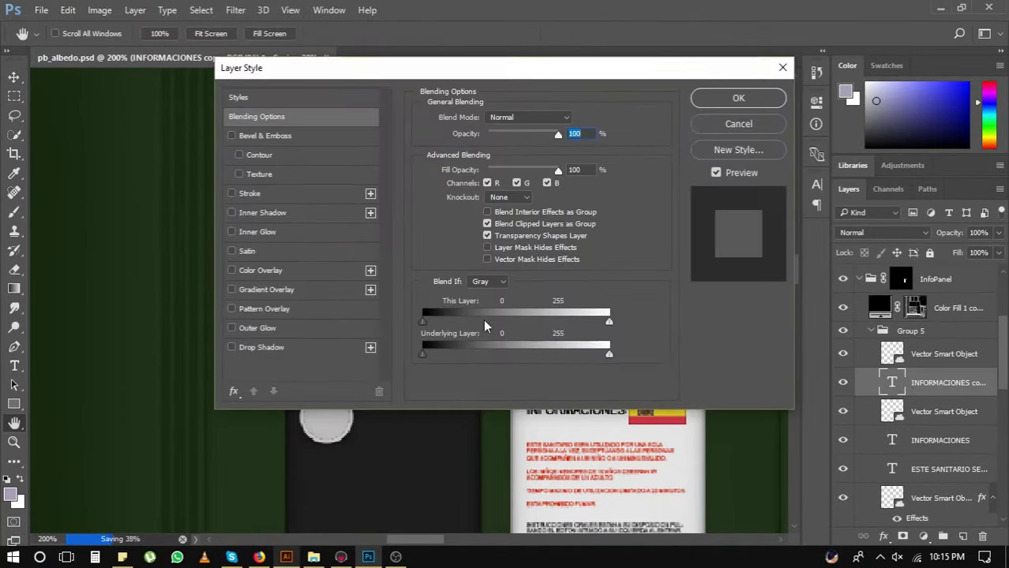
{"action": "key", "text": "Escape"}
{"action": "left_click", "coordinate": [514, 33]}
{"action": "key", "text": "Return"}
{"action": "key", "text": "ctrl+Return"}
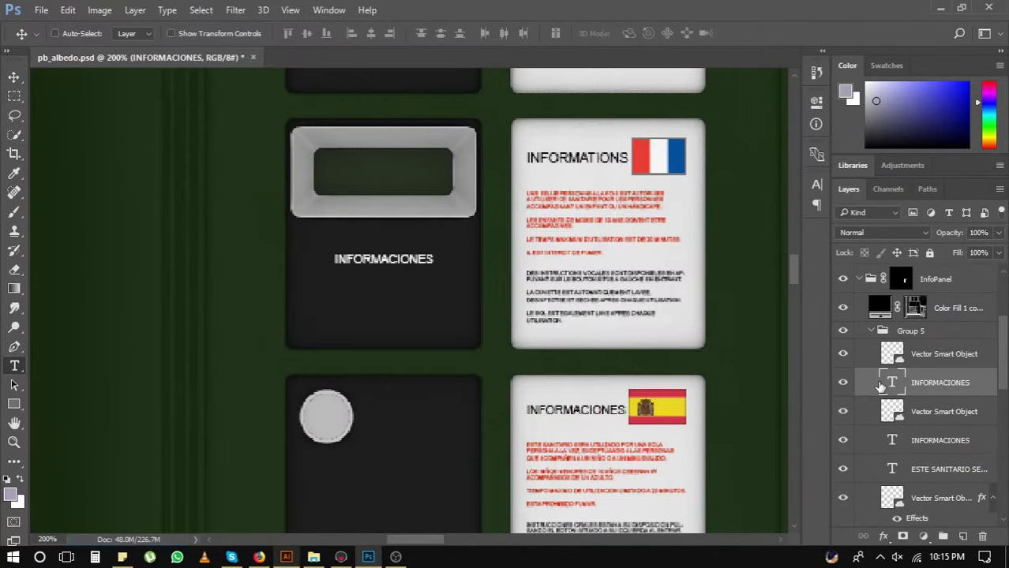
{"action": "type", "text": "ACCESO GRATUITO"}
{"action": "key", "text": "ctrl+Return"}
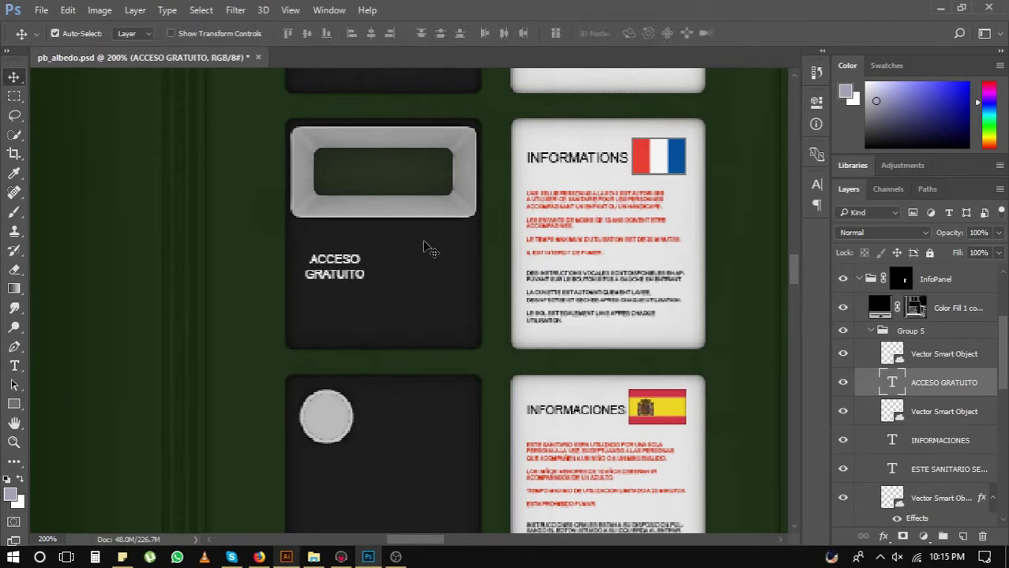
- Enlarge and centre ACCESO GRATUITO under the slot with line spacing 17
{"action": "key", "text": "ctrl+t"}
{"action": "left_click_drag", "start_coordinate": [377, 293], "coordinate": [410, 300]}
{"action": "left_click", "coordinate": [815, 188]}
{"action": "left_click", "coordinate": [788, 224]}
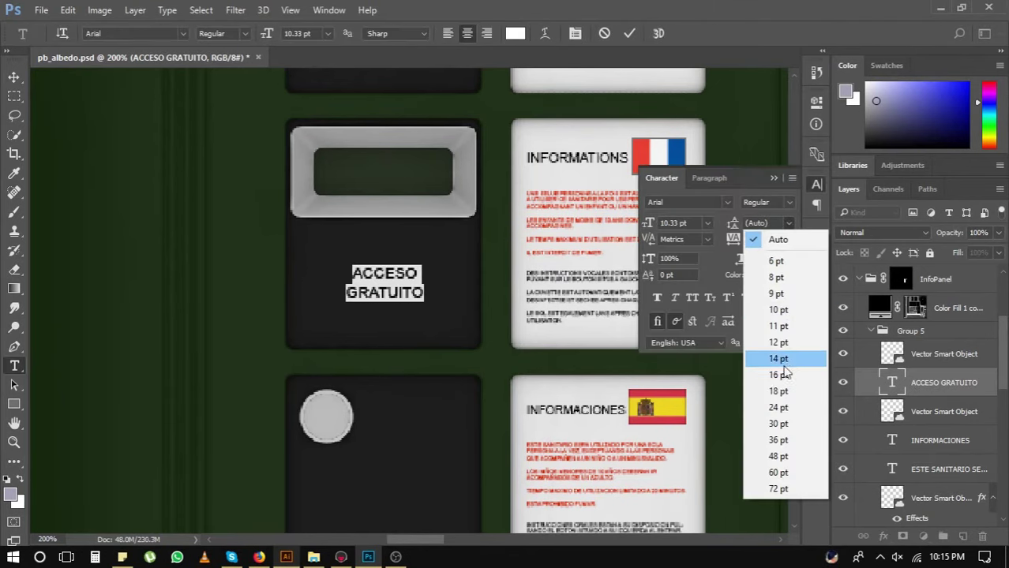
{"action": "type", "text": "17"}
{"action": "key", "text": "Return"}
{"action": "type", "text": "PARA ENTRAR PULSAR EL"}
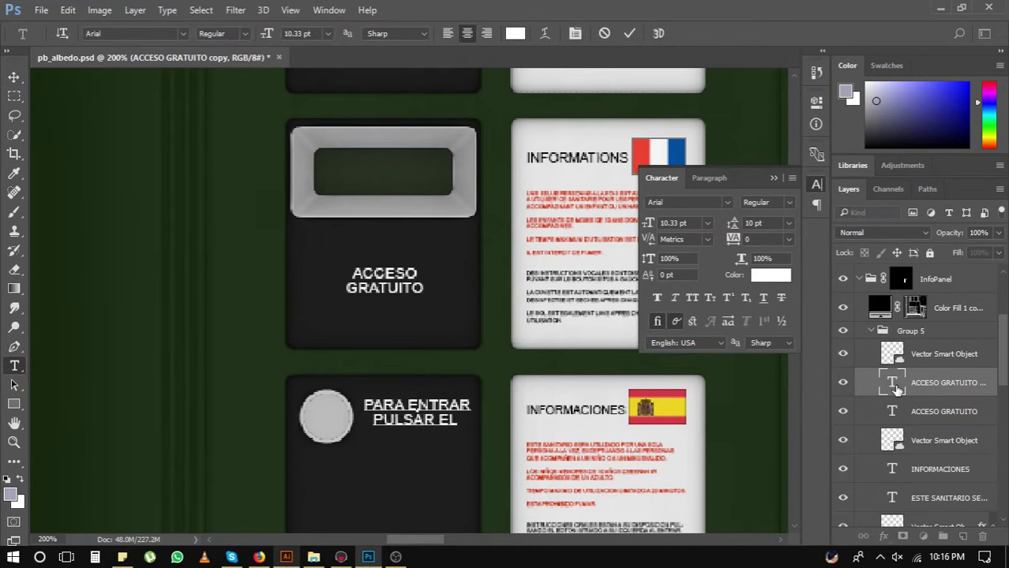
- Finish the PARA ENTRAR PULSAR EL BOTON label beside the button and save
{"action": "type", "text": "BOTON"}
{"action": "key", "text": "ctrl+Return"}
{"action": "key", "text": "v"}
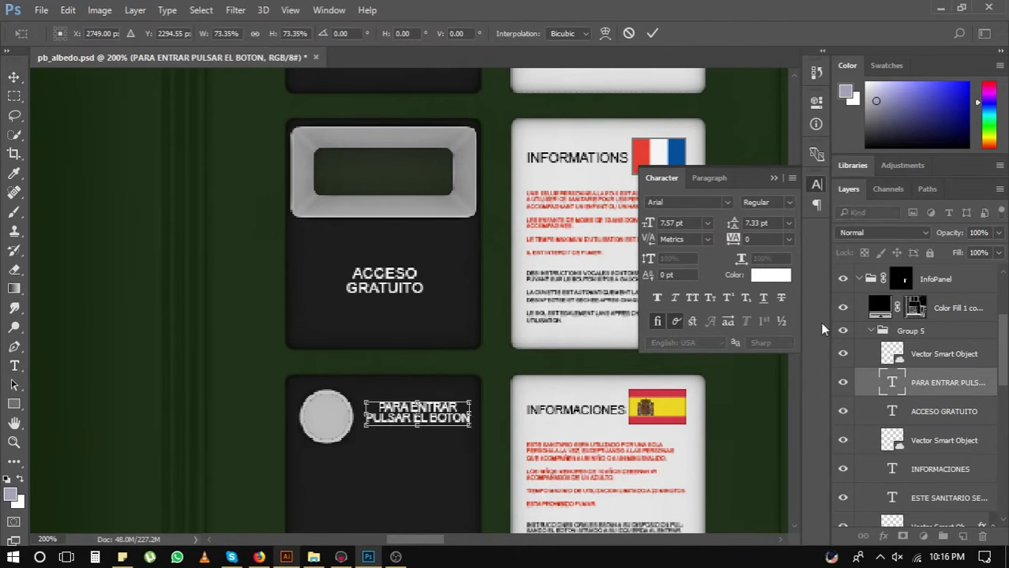
{"action": "key", "text": "Return"}
{"action": "scroll", "coordinate": [742, 372], "scroll_direction": "down", "scroll_amount": 3}
{"action": "scroll", "coordinate": [742, 372], "scroll_direction": "down", "scroll_amount": 2}
{"action": "key", "text": "ctrl+s"}
- Raise Group 5's opacity to 72% and save the texture
{"action": "scroll", "coordinate": [749, 371], "scroll_direction": "up", "scroll_amount": 5}
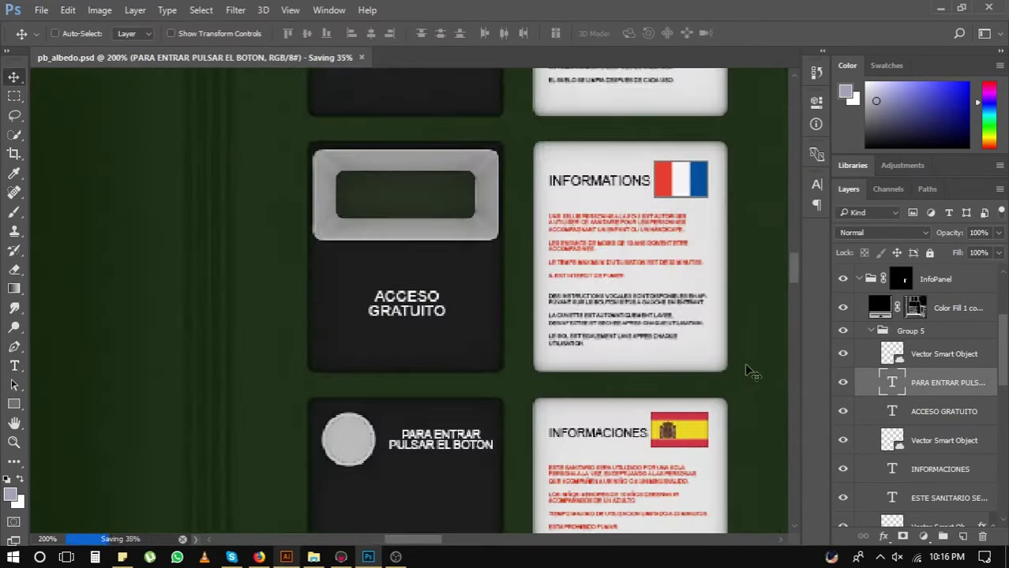
{"action": "scroll", "coordinate": [750, 371], "scroll_direction": "down", "scroll_amount": 2}
{"action": "scroll", "coordinate": [632, 203], "scroll_direction": "left", "scroll_amount": 5}
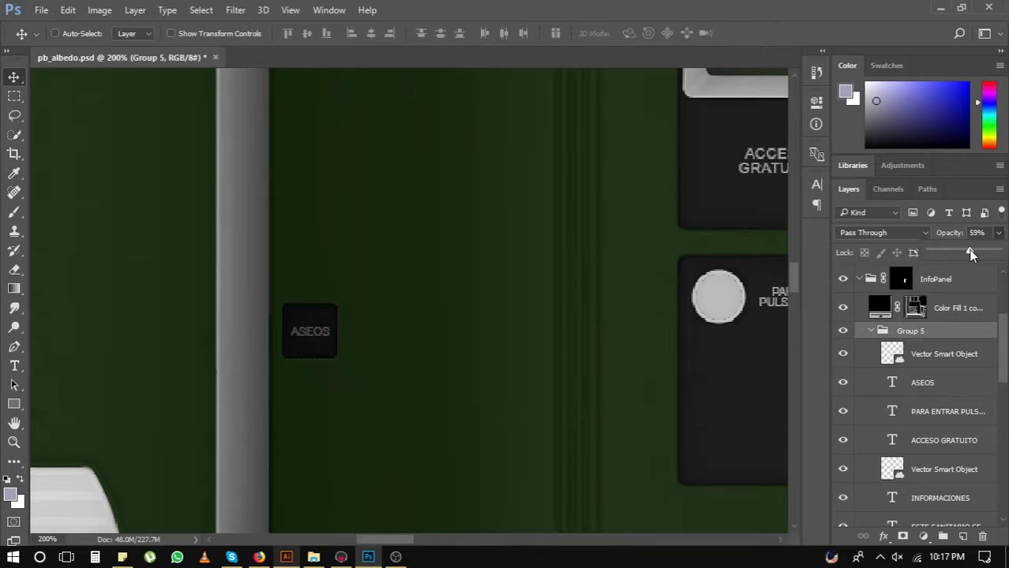
{"action": "left_click_drag", "start_coordinate": [971, 252], "coordinate": [980, 253]}
{"action": "scroll", "coordinate": [725, 273], "scroll_direction": "right", "scroll_amount": 5}
{"action": "scroll", "coordinate": [725, 274], "scroll_direction": "up", "scroll_amount": 3}
{"action": "scroll", "coordinate": [726, 273], "scroll_direction": "up", "scroll_amount": 2}
{"action": "scroll", "coordinate": [483, 209], "scroll_direction": "down", "scroll_amount": 3}
{"action": "key", "text": "ctrl+s"}
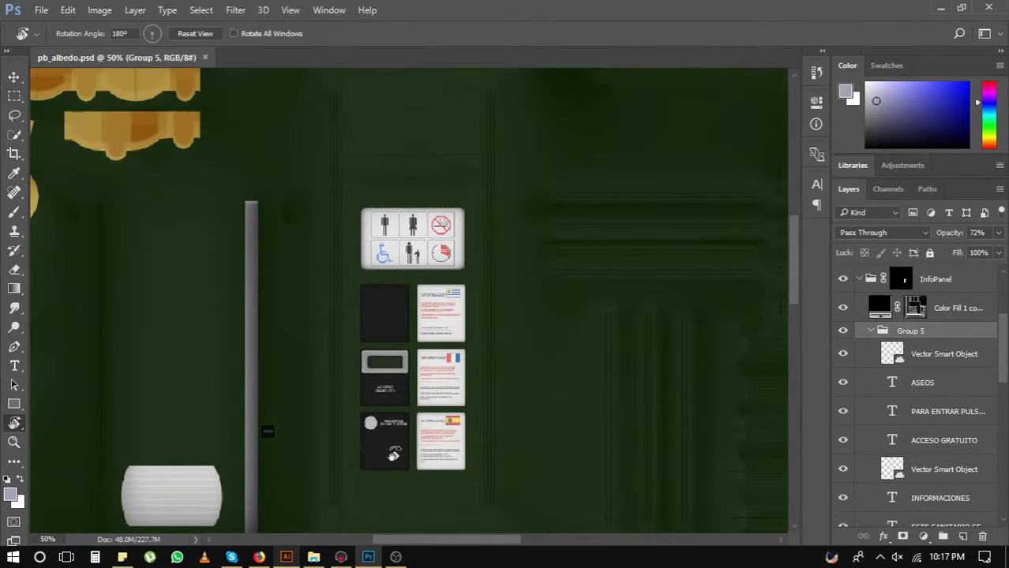
- Orbit the kiosk in Marmoset Toolbag to check the updated info panels
{"action": "left_click", "coordinate": [340, 556]}
{"action": "mouse_move", "coordinate": [621, 395]}
{"action": "left_mouse_down"}
{"action": "mouse_move", "coordinate": [446, 377]}
{"action": "mouse_move", "coordinate": [452, 360]}
{"action": "left_mouse_up"}
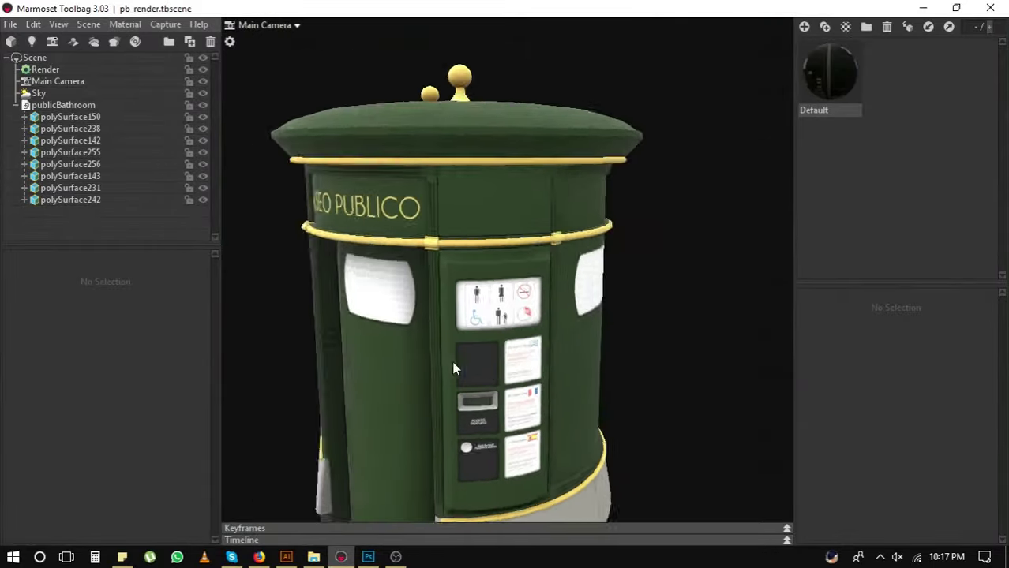
{"action": "scroll", "coordinate": [558, 373], "scroll_direction": "up", "scroll_amount": 3}
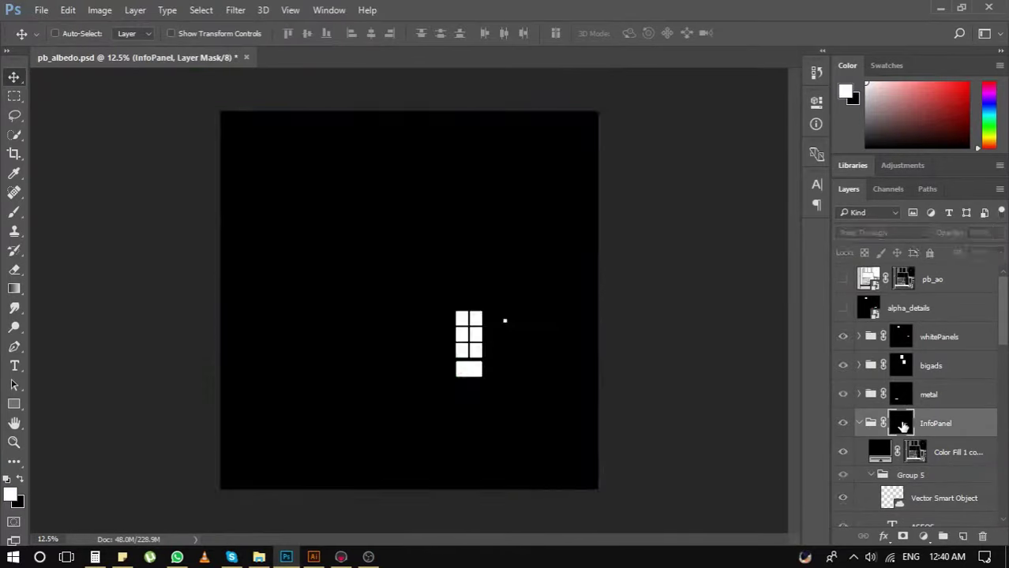
- Rotate the pasted restroom figures upright, shrink them and place them on the green wall
{"action": "scroll", "coordinate": [908, 394], "scroll_direction": "down", "scroll_amount": 1}
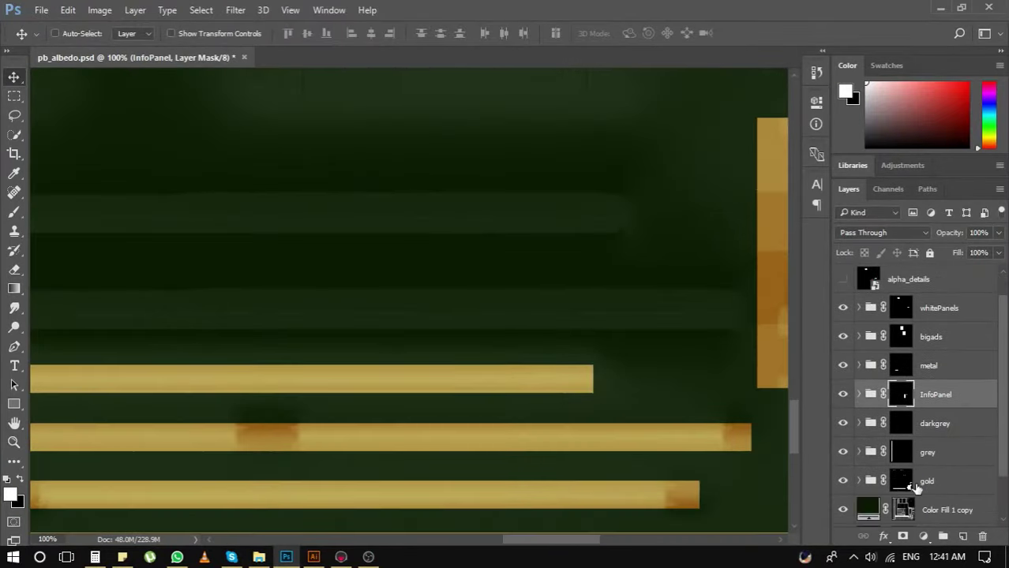
{"action": "left_click", "coordinate": [927, 482]}
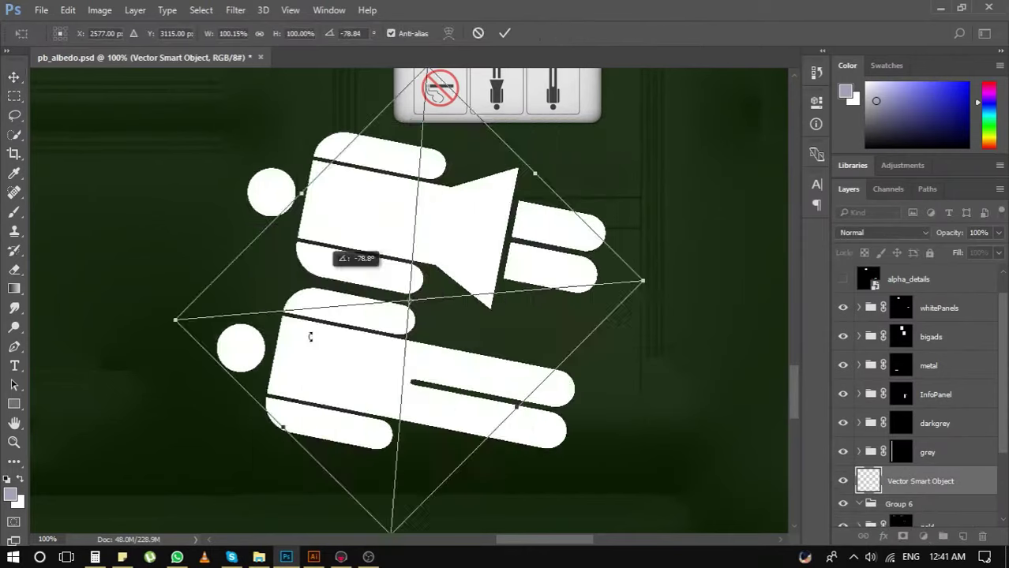
{"action": "left_click_drag", "start_coordinate": [310, 337], "coordinate": [478, 371]}
{"action": "mouse_move", "coordinate": [535, 423]}
{"action": "left_mouse_down"}
{"action": "mouse_move", "coordinate": [479, 371]}
{"action": "mouse_move", "coordinate": [583, 362]}
{"action": "left_mouse_up"}
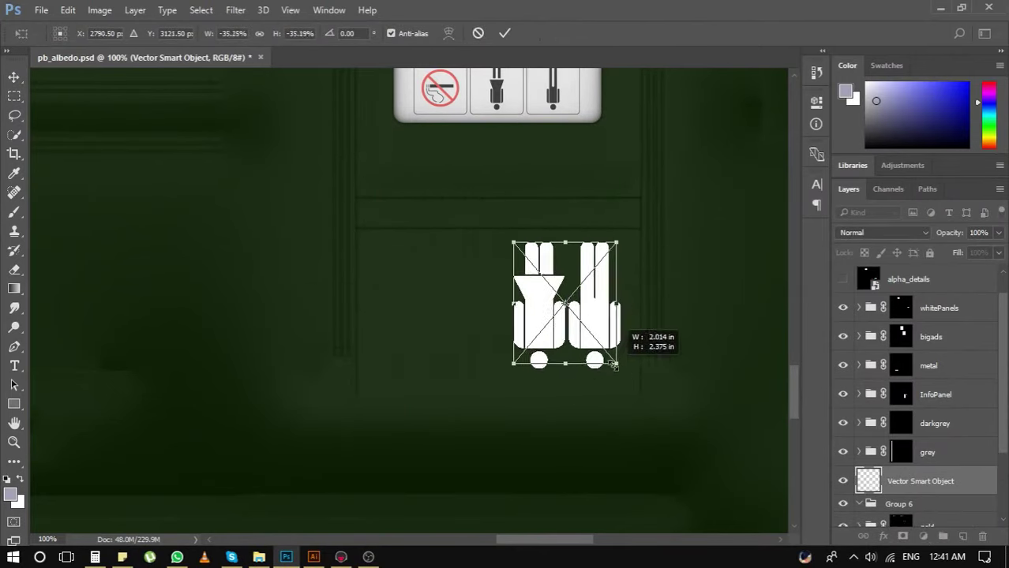
{"action": "key", "text": "Return"}
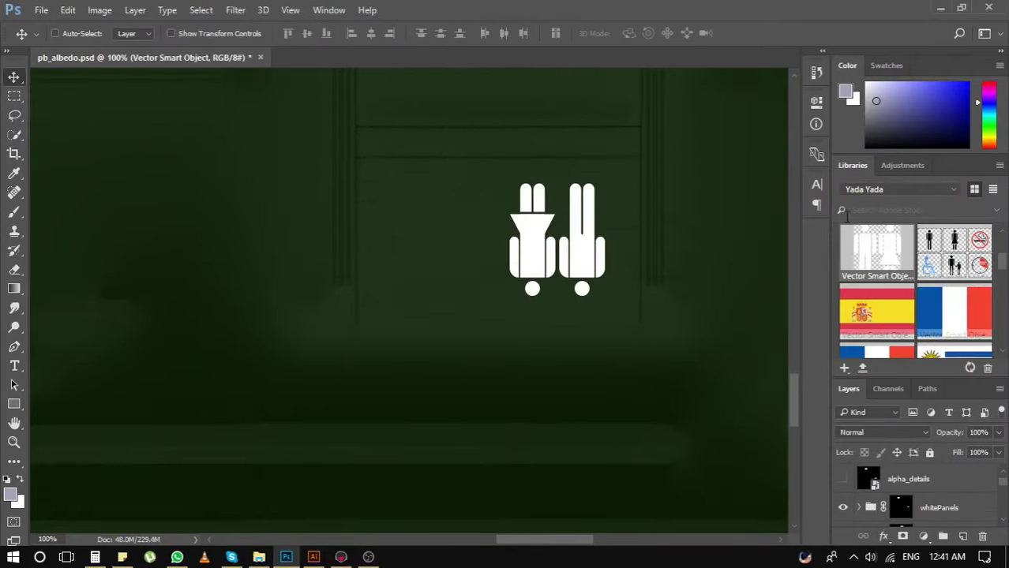
- Copy Group 4's gold fill above the restroom icon and clip it to tint it gold
{"action": "double_click", "coordinate": [852, 165]}
{"action": "scroll", "coordinate": [916, 395], "scroll_direction": "down", "scroll_amount": 2}
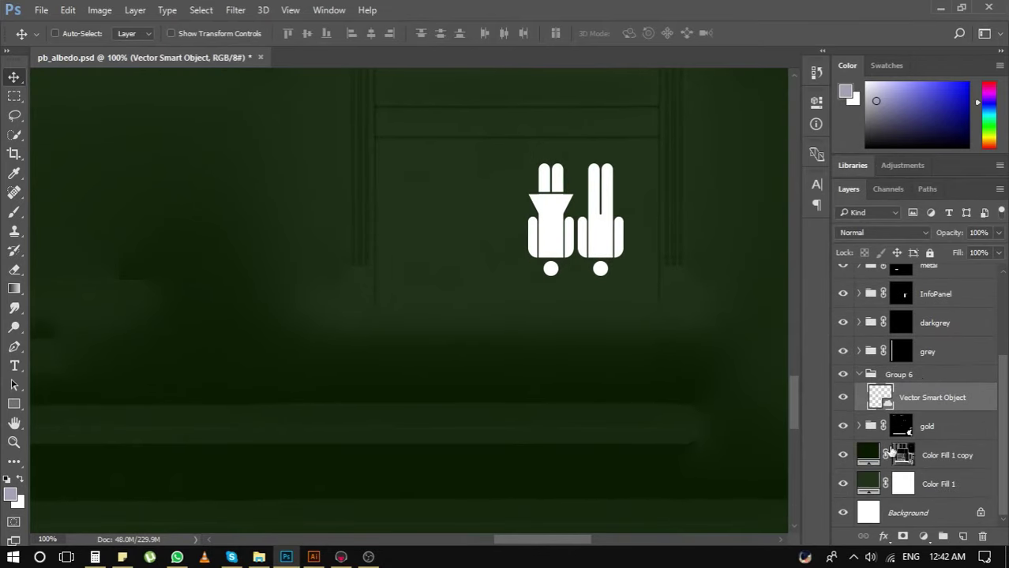
{"action": "left_click", "coordinate": [872, 420]}
{"action": "left_click_drag", "start_coordinate": [908, 443], "coordinate": [931, 301]}
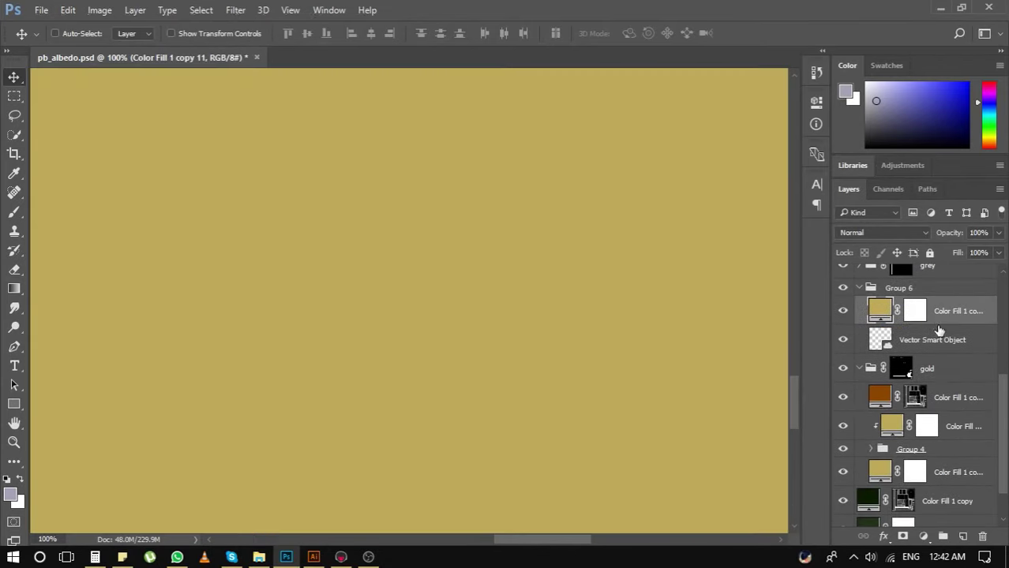
{"action": "left_click", "coordinate": [936, 325], "text": "alt"}
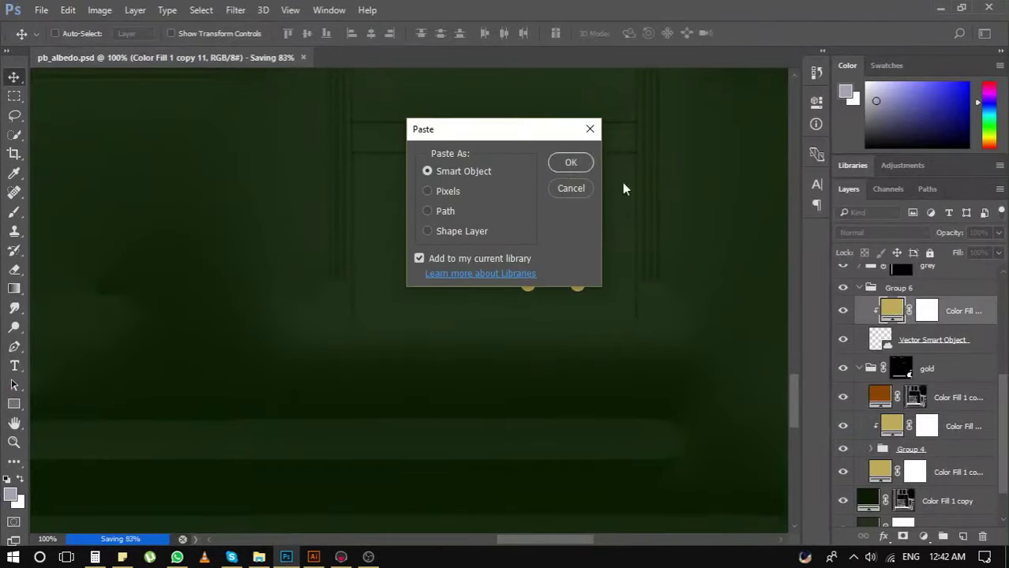
{"action": "key", "text": "Return"}
- Shrink the wheelchair sign, duplicate it, and clip a gold fill to form a border
{"action": "mouse_move", "coordinate": [568, 451]}
{"action": "left_mouse_down"}
{"action": "mouse_move", "coordinate": [525, 291]}
{"action": "mouse_move", "coordinate": [470, 280]}
{"action": "left_mouse_up"}
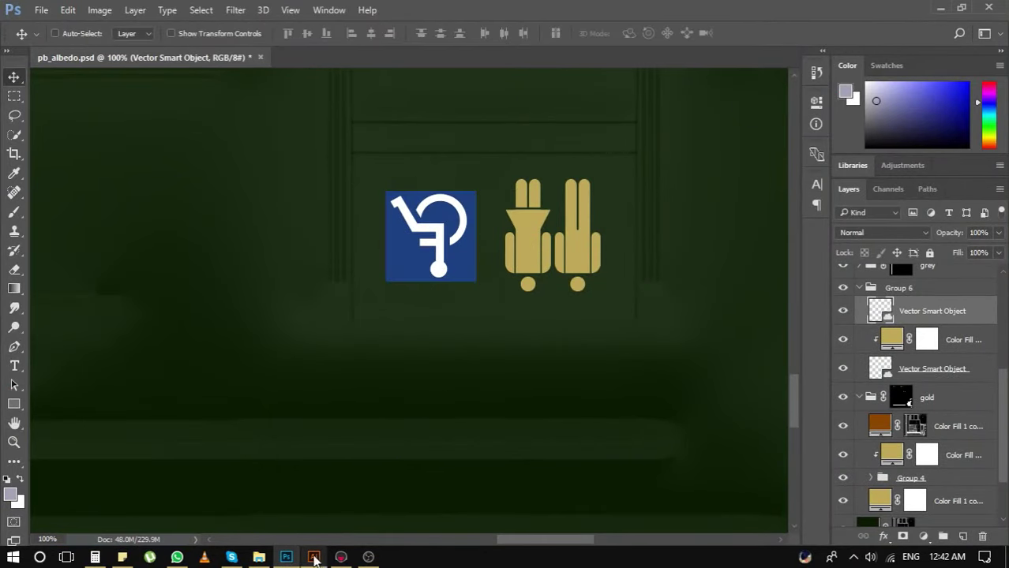
{"action": "key", "text": "ctrl+j"}
{"action": "left_click_drag", "start_coordinate": [959, 365], "coordinate": [947, 328]}
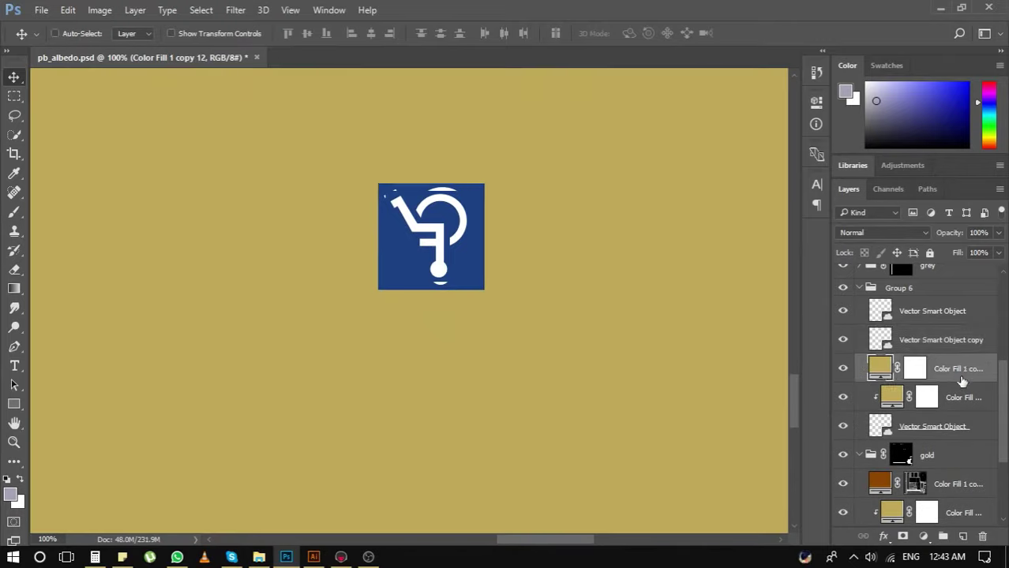
{"action": "key", "text": "ctrl+alt+g"}
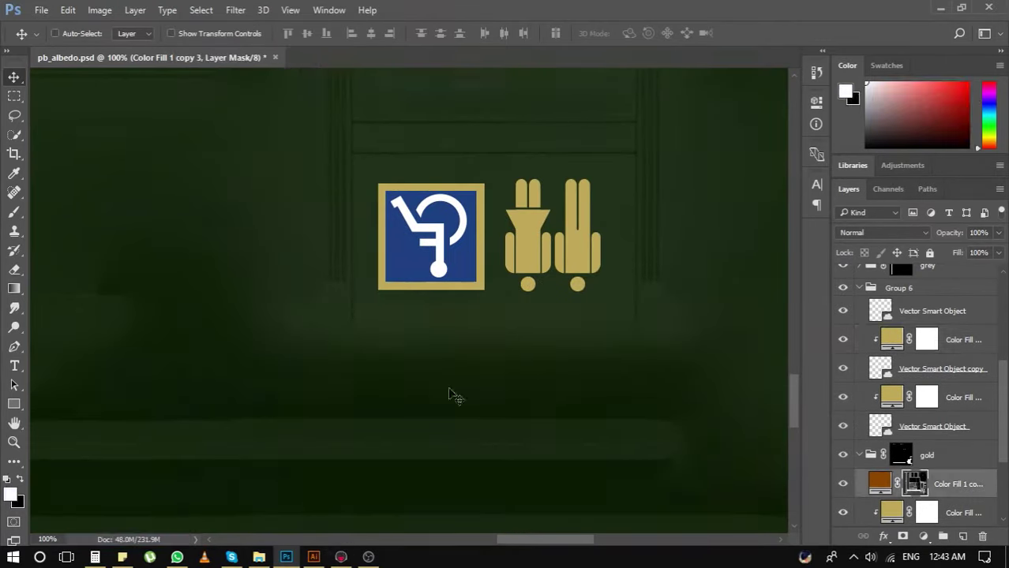
- Preview the new signs on the kiosk in Marmoset Toolbag and commit the resized icons
{"action": "key", "text": "alt+Tab"}
{"action": "mouse_move", "coordinate": [587, 423]}
{"action": "left_mouse_down"}
{"action": "mouse_move", "coordinate": [563, 356]}
{"action": "mouse_move", "coordinate": [587, 365]}
{"action": "left_mouse_up"}
{"action": "key", "text": "alt+Tab"}
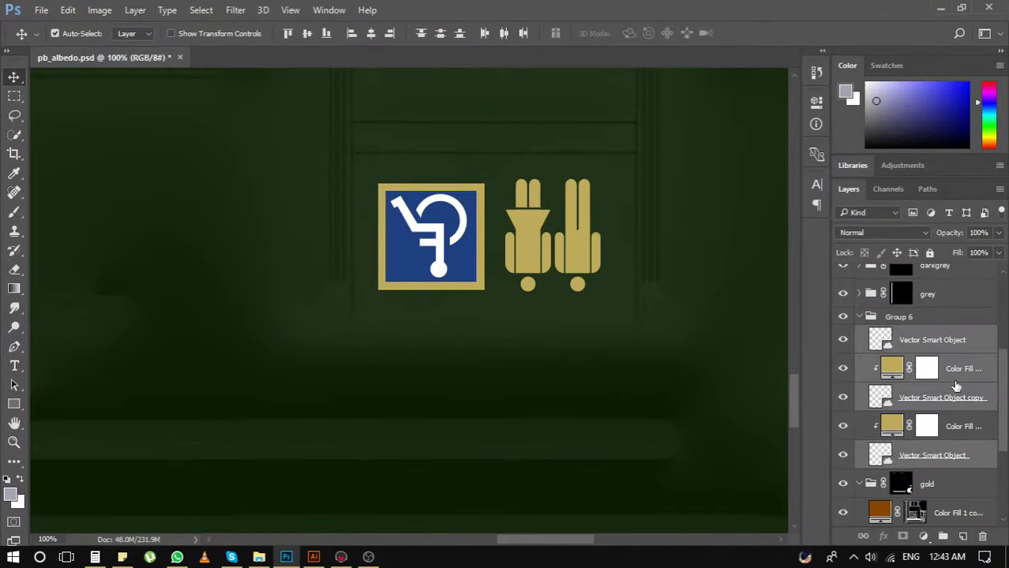
{"action": "key", "text": "Return"}
{"action": "key", "text": "alt+Tab"}
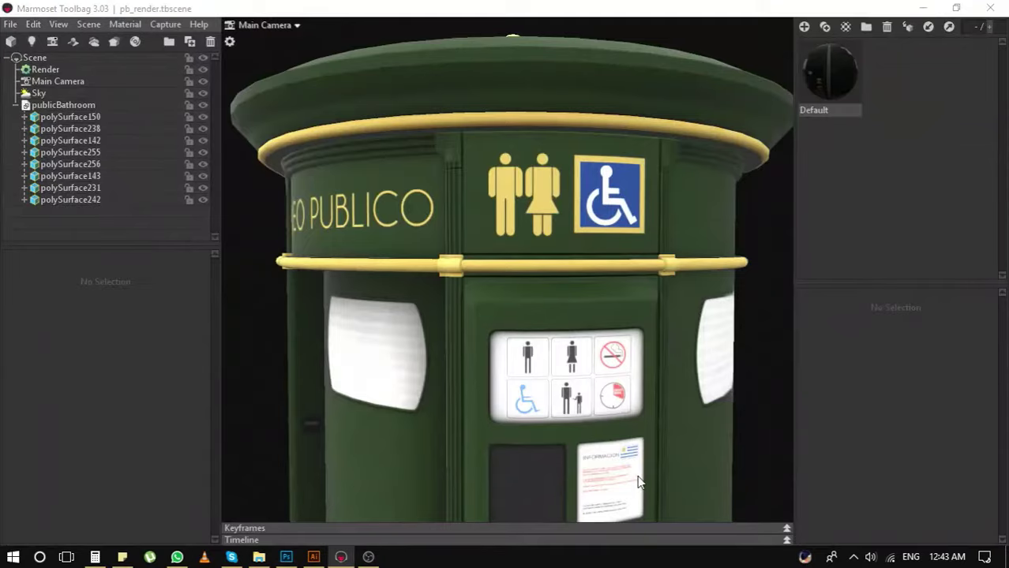
{"action": "key", "text": "alt+Tab"}
- Move the MONTEVIDEO copy 2 text layer up into Group 6
{"action": "scroll", "coordinate": [916, 394], "scroll_direction": "down", "scroll_amount": 2}
{"action": "left_click", "coordinate": [907, 479]}
{"action": "left_click", "coordinate": [870, 478]}
{"action": "left_click_drag", "start_coordinate": [928, 509], "coordinate": [925, 310]}
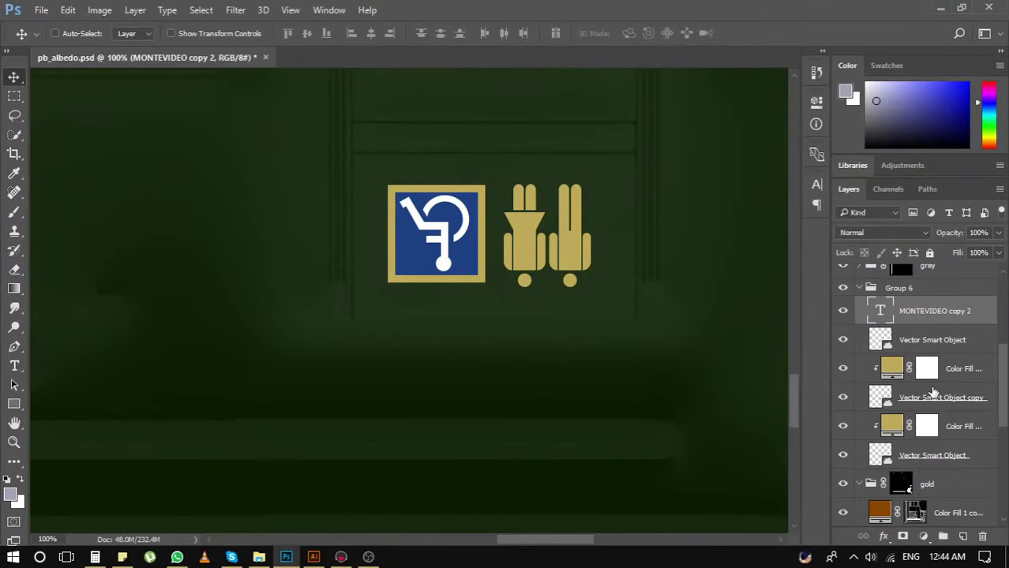
- Change the small '1' text colour to gold
{"action": "key", "text": "ctrl+0"}
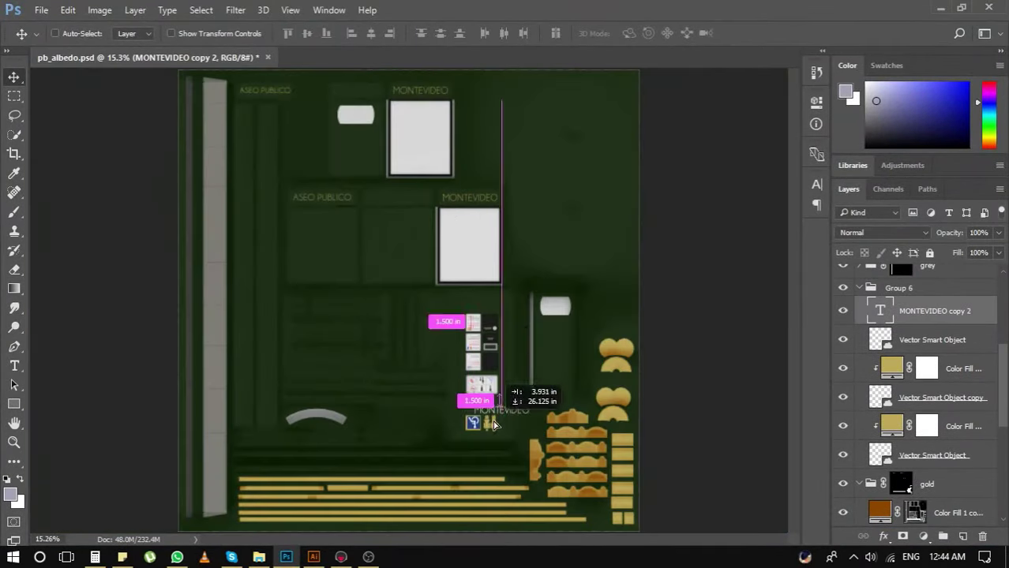
{"action": "key", "text": "ctrl+1"}
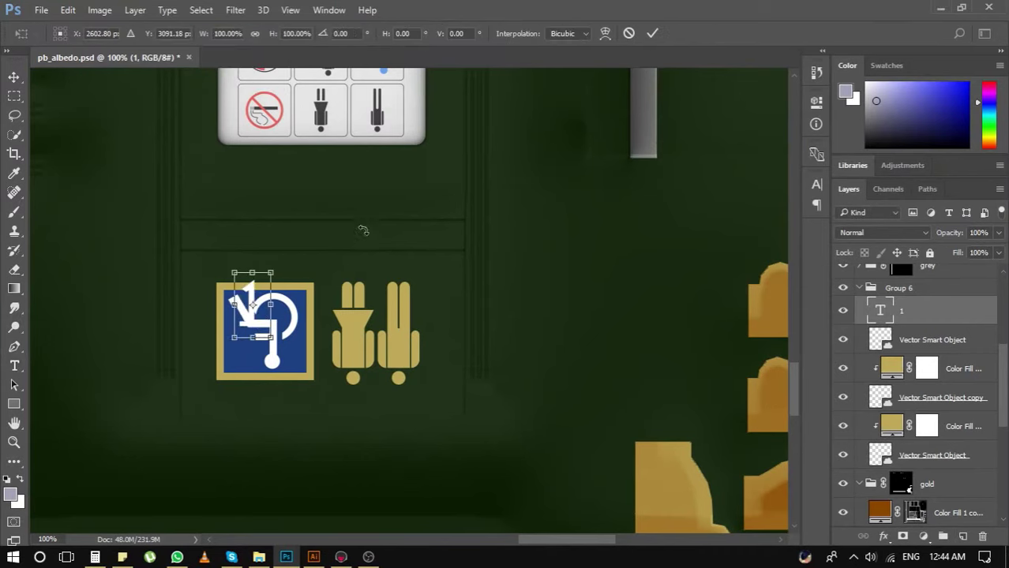
{"action": "key", "text": "t"}
{"action": "left_click", "coordinate": [581, 33]}
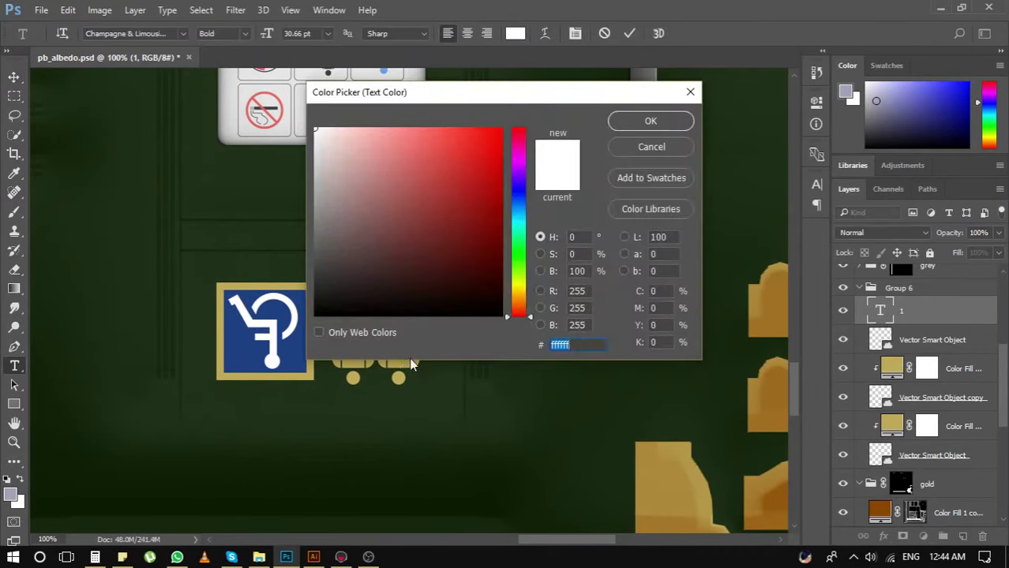
{"action": "left_click", "coordinate": [355, 331]}
{"action": "key", "text": "Return"}
- Free Transform the text and move the sign icons into alignment
{"action": "key", "text": "ctrl+plus"}
{"action": "key", "text": "ctrl+plus"}
{"action": "key", "text": "ctrl+t"}
{"action": "key", "text": "ctrl+minus"}
{"action": "key", "text": "ctrl+minus"}
{"action": "key", "text": "ctrl+minus"}
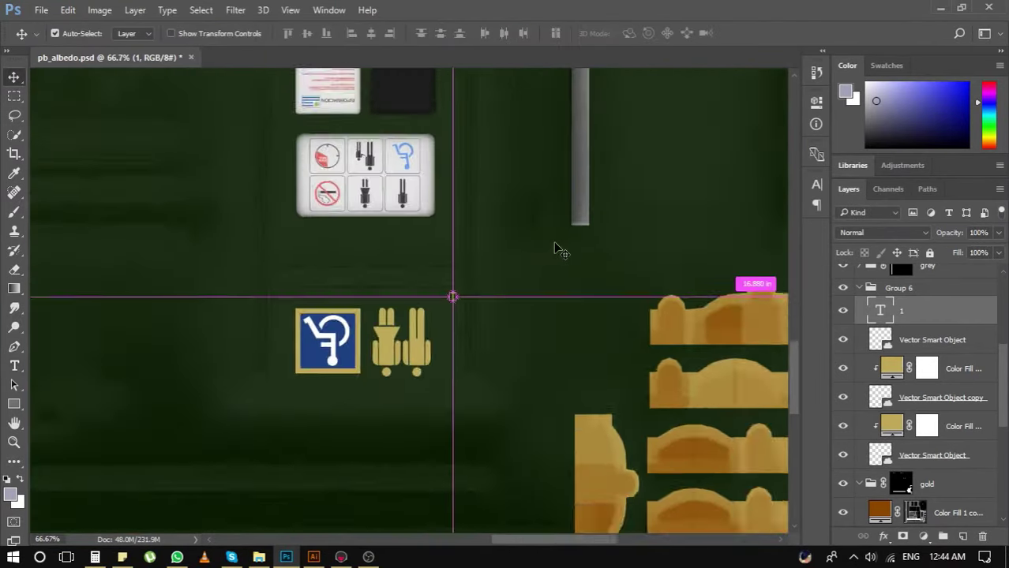
{"action": "key", "text": "ctrl+plus"}
{"action": "left_click_drag", "start_coordinate": [284, 277], "coordinate": [756, 319]}
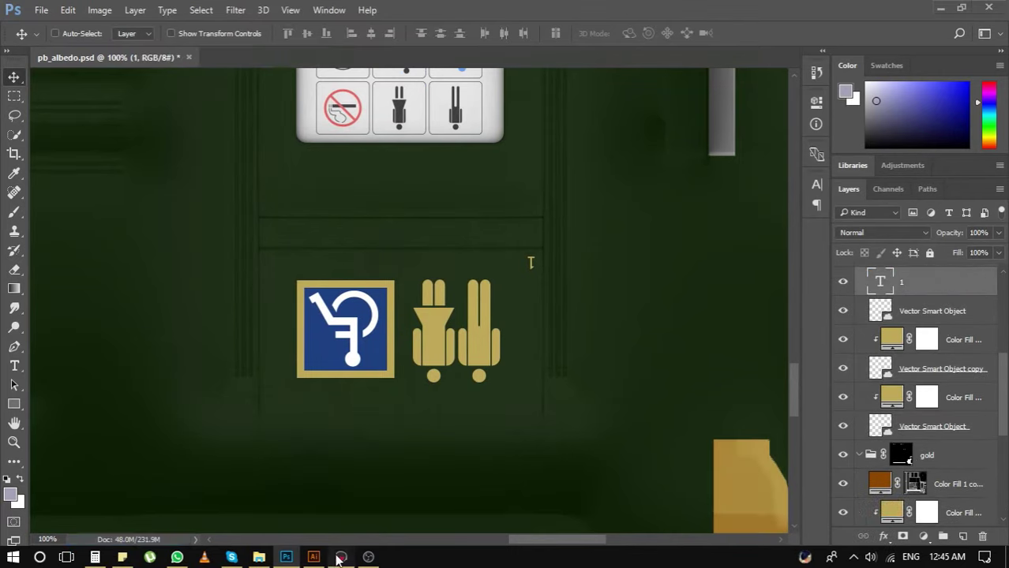
- Place the MVD AL SOL poster in the bigads frame and scale it to fit
{"action": "left_click", "coordinate": [340, 559]}
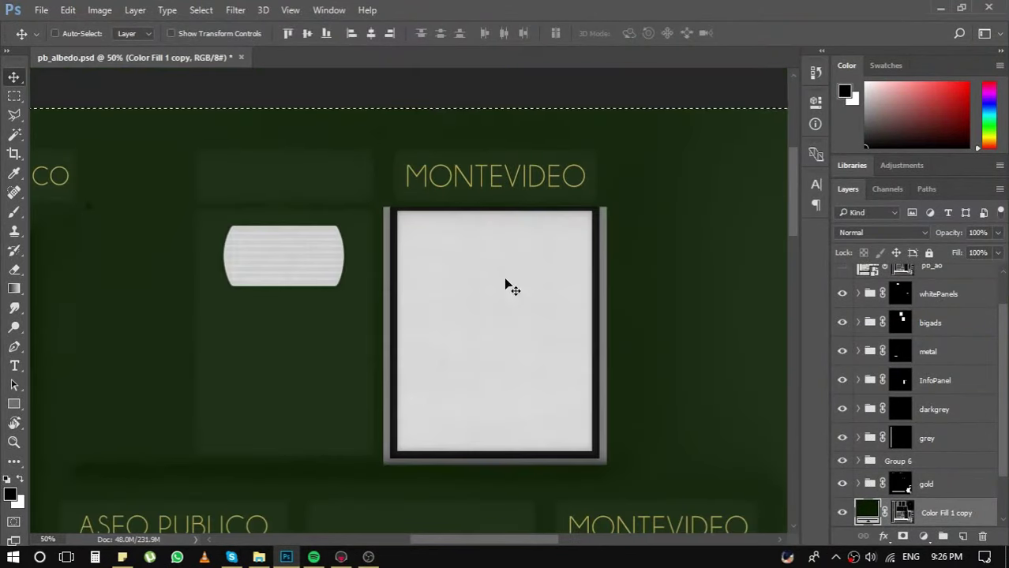
{"action": "left_click", "coordinate": [858, 323]}
{"action": "left_click", "coordinate": [953, 352]}
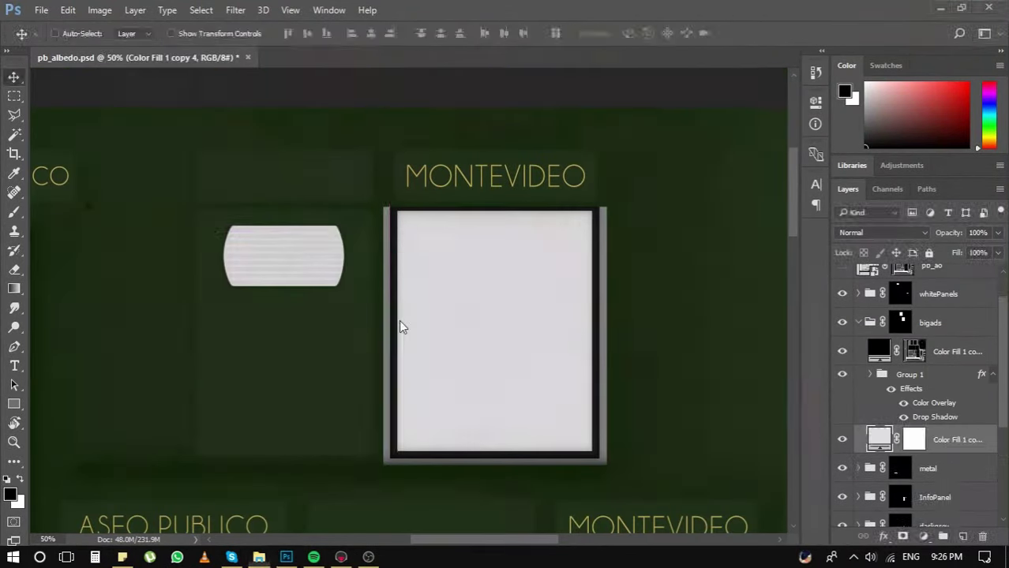
{"action": "left_click_drag", "start_coordinate": [594, 386], "coordinate": [608, 450]}
{"action": "key", "text": "Return"}
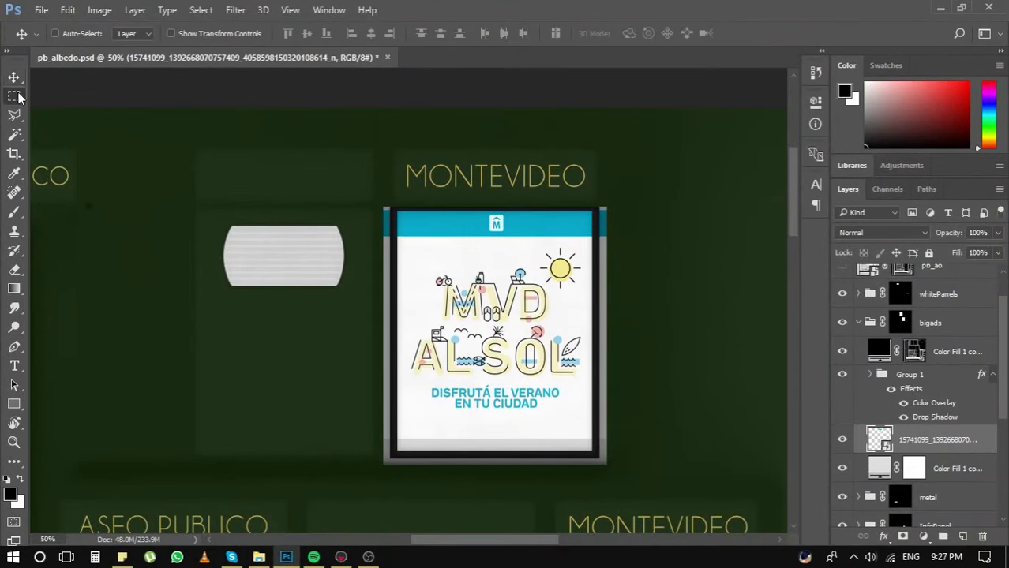
- Copy and merge the poster layers, then add a fill layer at 21% opacity
{"action": "key", "text": "ctrl+j"}
{"action": "key", "text": "v"}
{"action": "left_click_drag", "start_coordinate": [574, 372], "coordinate": [574, 383]}
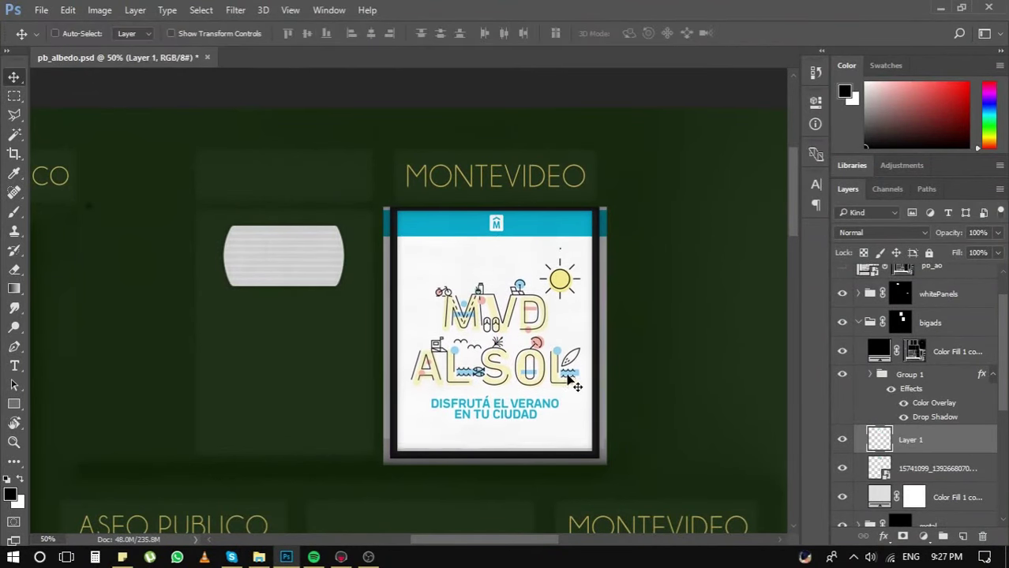
{"action": "key", "text": "Delete"}
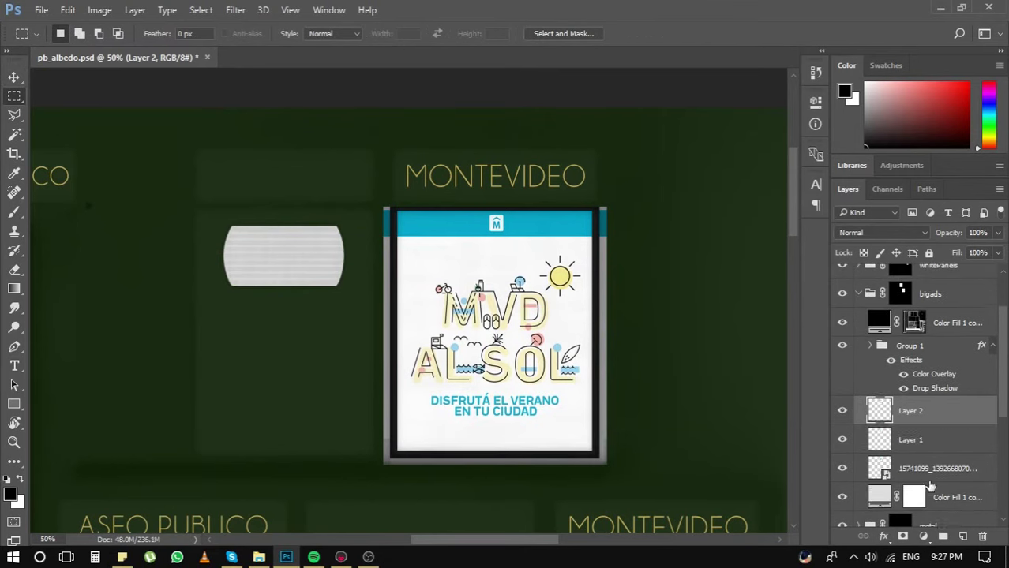
{"action": "left_click_drag", "start_coordinate": [994, 251], "coordinate": [943, 251]}
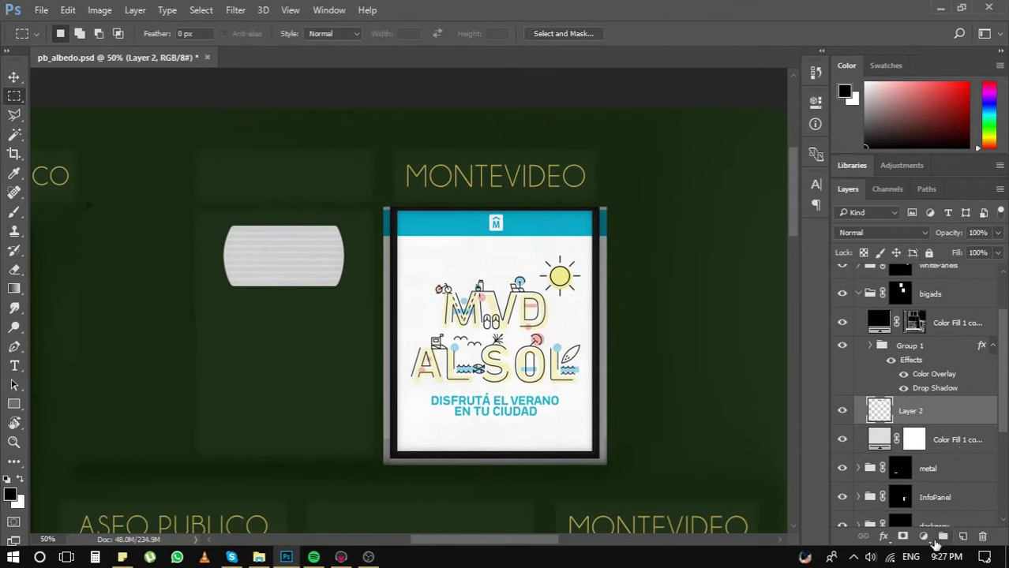
{"action": "left_click_drag", "start_coordinate": [951, 440], "coordinate": [942, 536]}
- Duplicate the poster layer, save the texture, and switch to the 3D viewer
{"action": "key", "text": "ctrl+j"}
{"action": "key", "text": "v"}
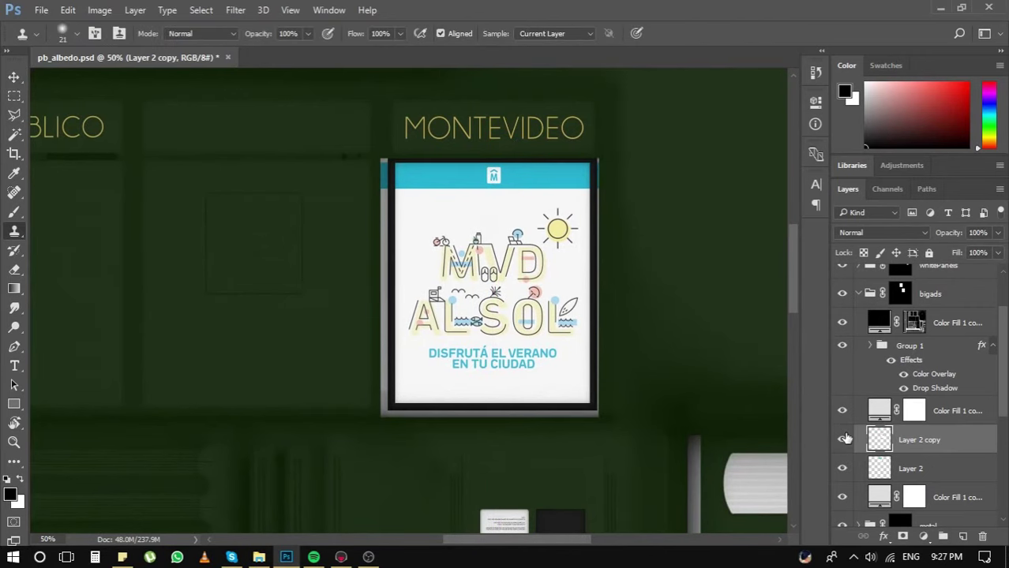
{"action": "key", "text": "ctrl+s"}
{"action": "left_click", "coordinate": [858, 293]}
{"action": "left_click", "coordinate": [900, 293]}
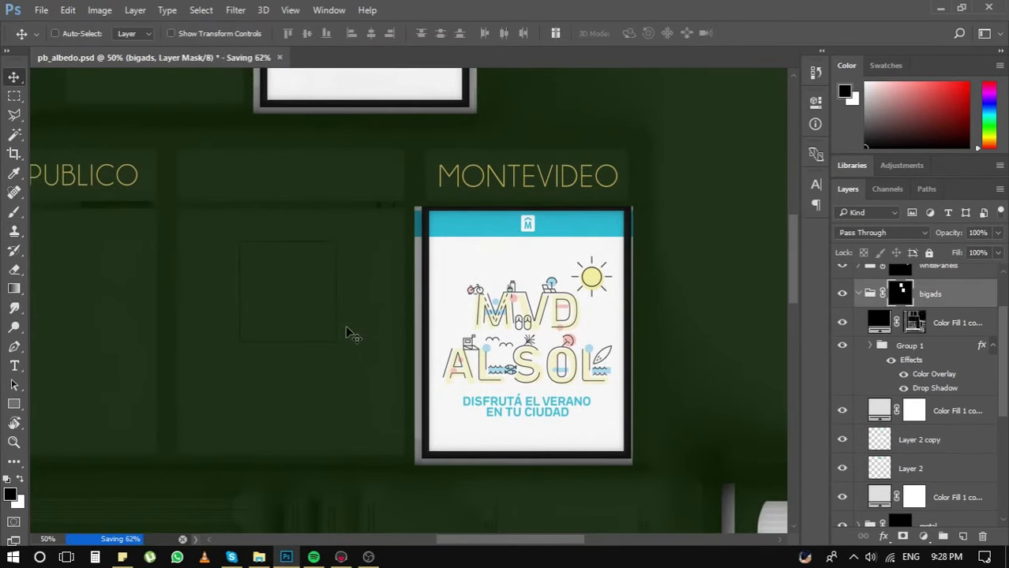
{"action": "key", "text": "alt+Tab"}
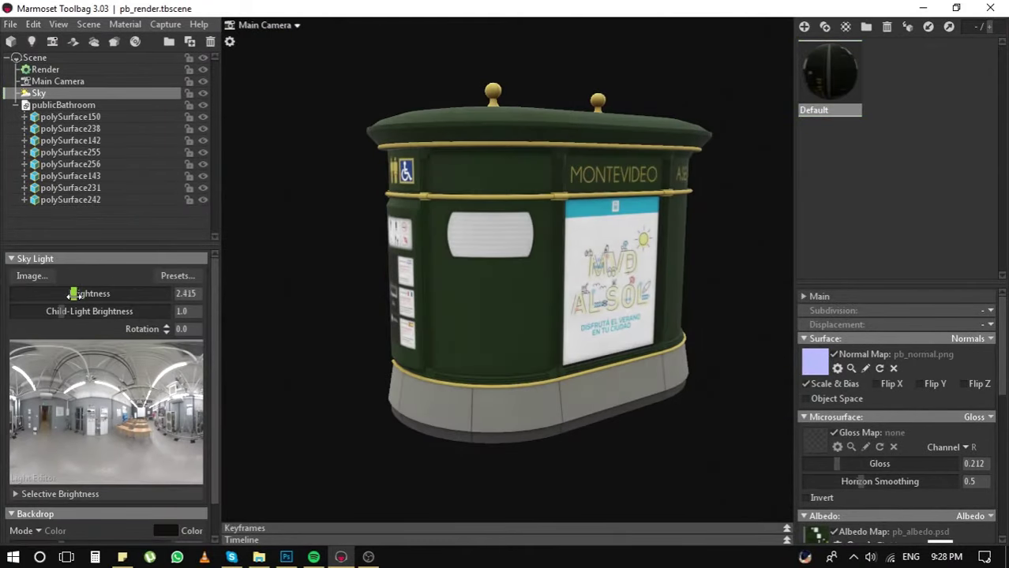
- Orbit the kiosk in Toolbag, then drag outUV.png into pb_albedo.psd
{"action": "mouse_move", "coordinate": [67, 293]}
{"action": "left_mouse_down"}
{"action": "mouse_move", "coordinate": [563, 362]}
{"action": "mouse_move", "coordinate": [356, 255]}
{"action": "mouse_move", "coordinate": [530, 345]}
{"action": "mouse_move", "coordinate": [508, 356]}
{"action": "mouse_move", "coordinate": [538, 384]}
{"action": "mouse_move", "coordinate": [468, 365]}
{"action": "mouse_move", "coordinate": [594, 353]}
{"action": "left_mouse_up"}
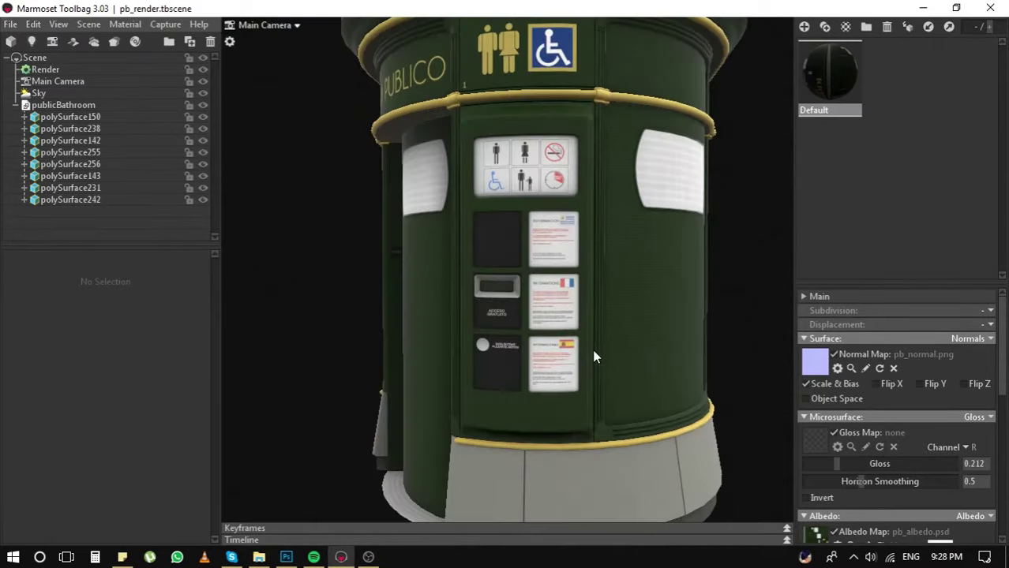
{"action": "key", "text": "alt+Tab"}
{"action": "left_click", "coordinate": [286, 557]}
{"action": "left_click_drag", "start_coordinate": [166, 309], "coordinate": [408, 300]}
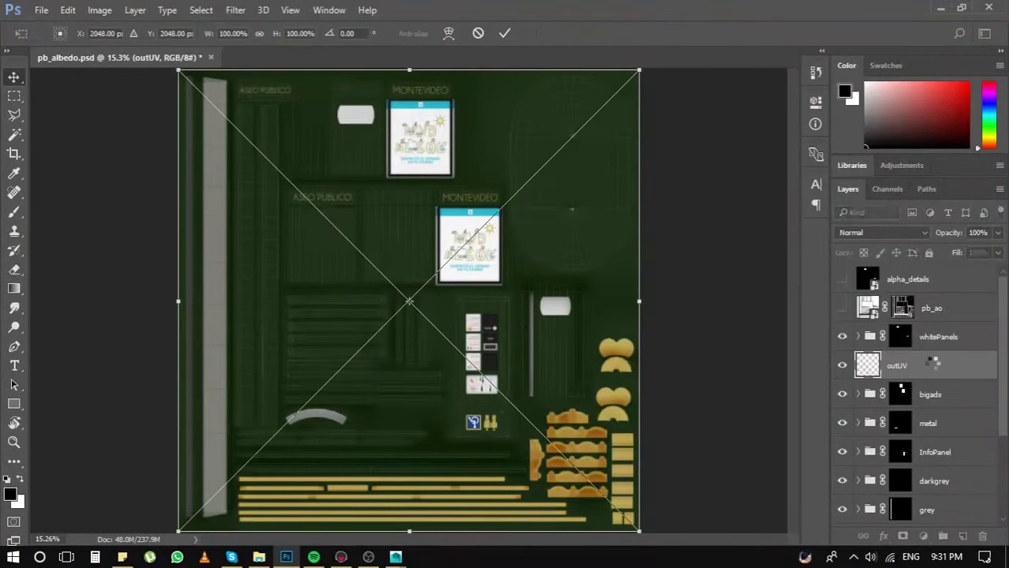
- Commit the outUV layout and Magic Wand-select its white panel shells
{"action": "key", "text": "Return"}
{"action": "left_click", "coordinate": [902, 337]}
{"action": "left_click", "coordinate": [902, 336], "text": "alt"}
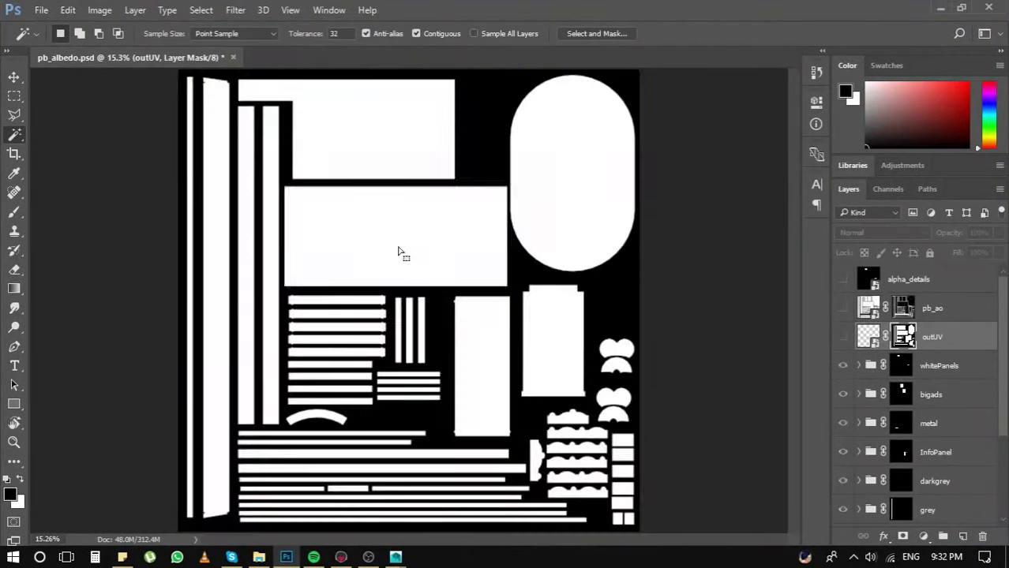
{"action": "left_click", "coordinate": [401, 253]}
{"action": "left_click", "coordinate": [902, 337], "text": "alt"}
{"action": "key", "text": "ctrl+plus"}
{"action": "left_click", "coordinate": [902, 336], "text": "alt"}
{"action": "scroll", "coordinate": [932, 395], "scroll_direction": "down", "scroll_amount": 5}
- Make a masked copy of Color Fill 1 and change its colour to brown
{"action": "left_click", "coordinate": [940, 484]}
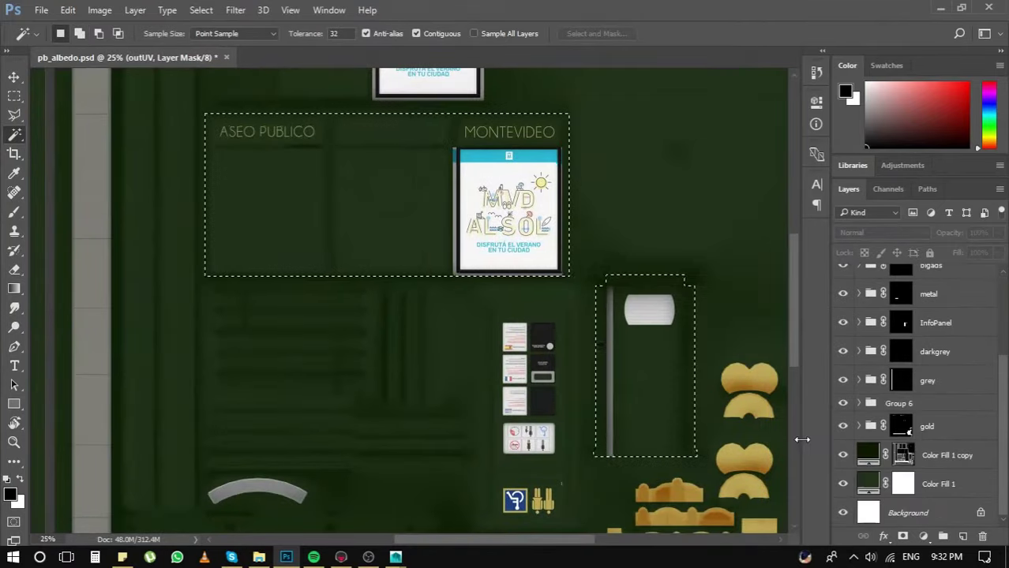
{"action": "key", "text": "ctrl+plus"}
{"action": "double_click", "coordinate": [869, 484]}
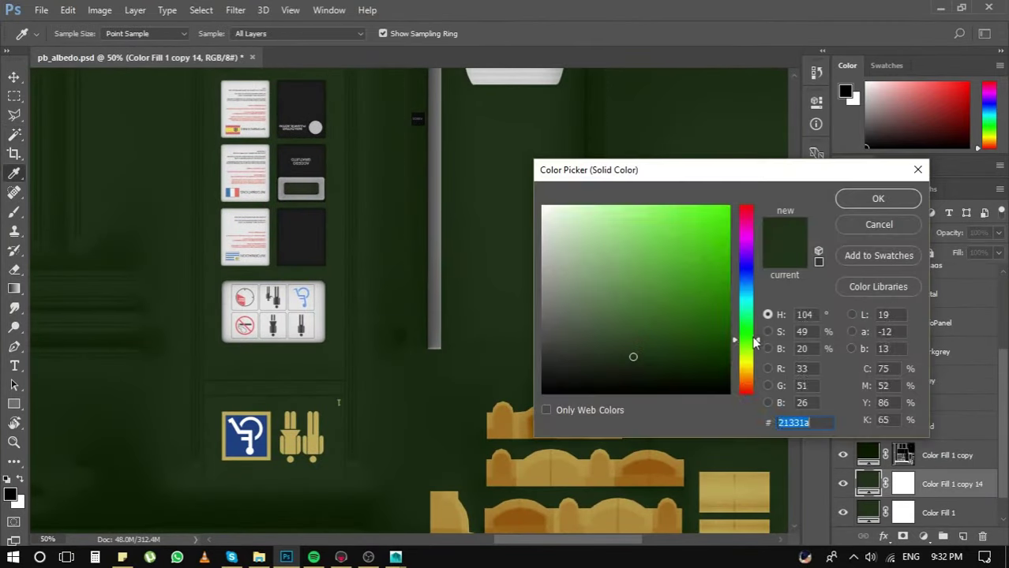
{"action": "left_click_drag", "start_coordinate": [633, 354], "coordinate": [635, 333]}
{"action": "left_click", "coordinate": [879, 198]}
{"action": "key", "text": "ctrl+z"}
{"action": "left_click", "coordinate": [902, 337], "text": "alt"}
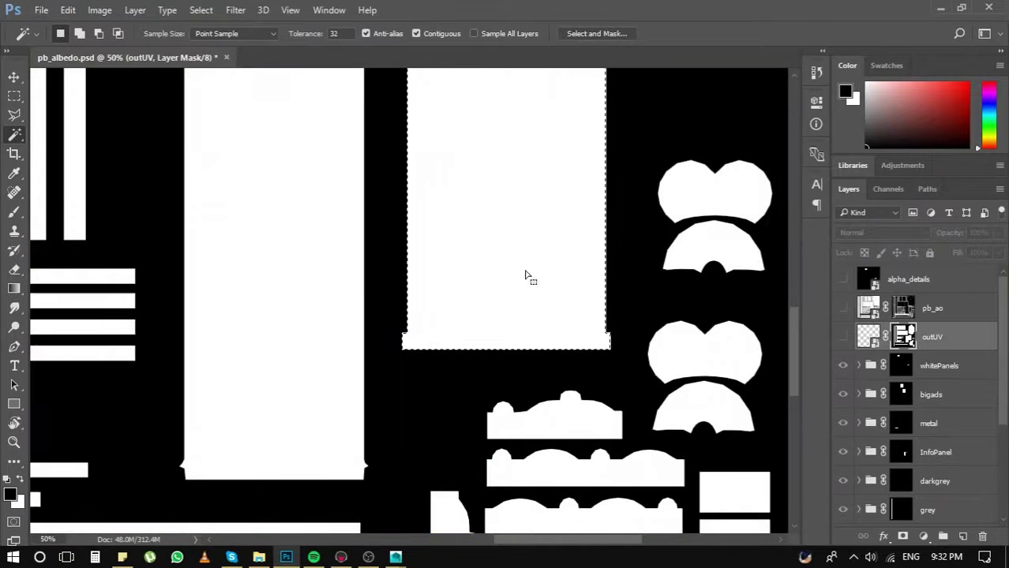
- Paint white on the brown layer's mask with a soft brush over the green panels
{"action": "left_click_drag", "start_coordinate": [529, 275], "coordinate": [608, 457]}
{"action": "key", "text": "alt+bracketleft"}
{"action": "scroll", "coordinate": [490, 345], "scroll_direction": "up", "scroll_amount": 2}
{"action": "scroll", "coordinate": [489, 345], "scroll_direction": "up", "scroll_amount": 3}
{"action": "key", "text": "b"}
{"action": "key", "text": "x"}
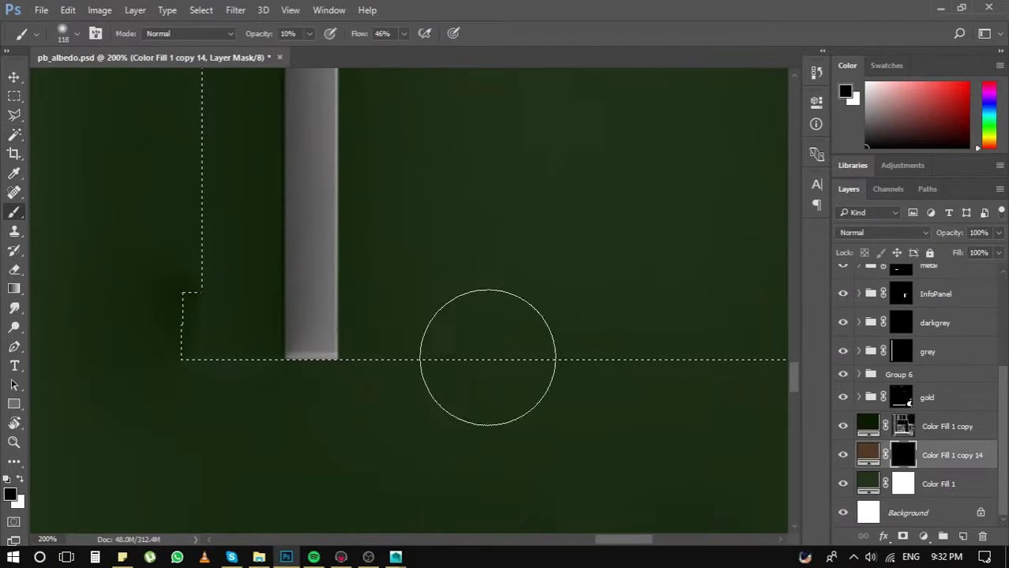
{"action": "scroll", "coordinate": [487, 356], "scroll_direction": "down", "scroll_amount": 3}
{"action": "scroll", "coordinate": [458, 371], "scroll_direction": "up", "scroll_amount": 1}
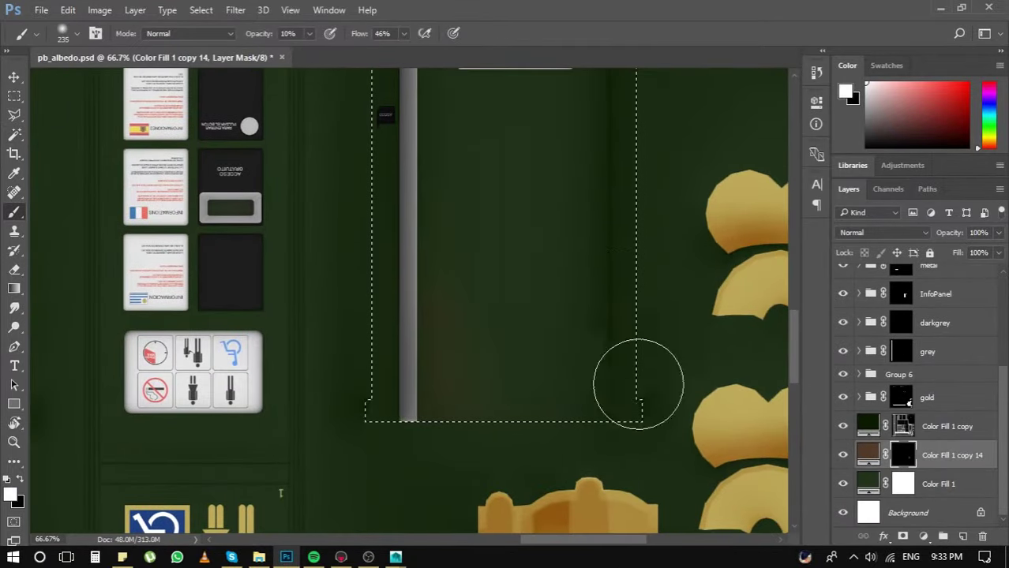
{"action": "scroll", "coordinate": [638, 383], "scroll_direction": "up", "scroll_amount": 1}
{"action": "scroll", "coordinate": [590, 316], "scroll_direction": "down", "scroll_amount": 2}
{"action": "scroll", "coordinate": [590, 316], "scroll_direction": "right", "scroll_amount": 1}
- Switch to black and paint out excess brown grime
{"action": "key", "text": "x"}
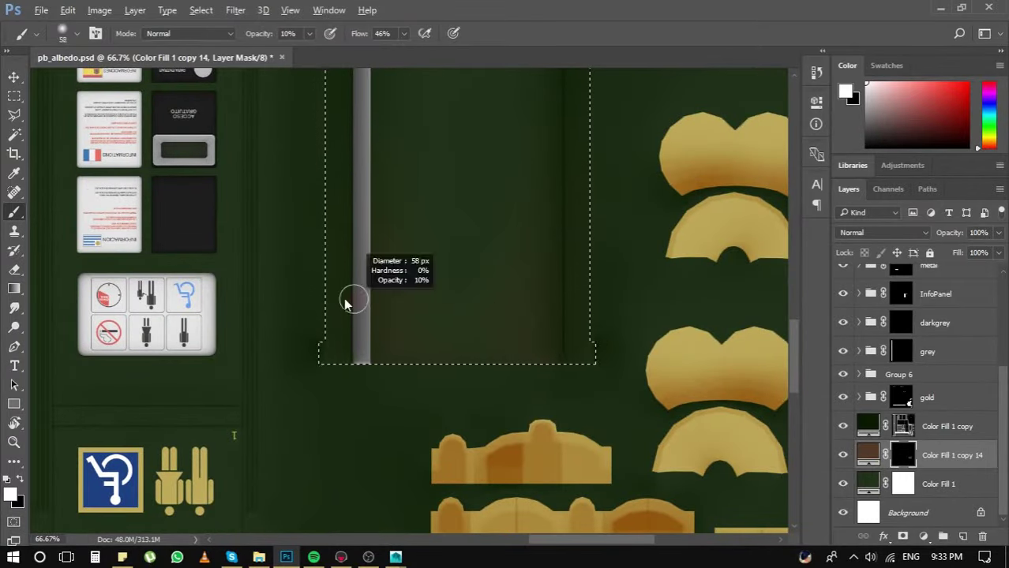
{"action": "scroll", "coordinate": [556, 281], "scroll_direction": "up", "scroll_amount": 2}
{"action": "scroll", "coordinate": [544, 323], "scroll_direction": "left", "scroll_amount": 2}
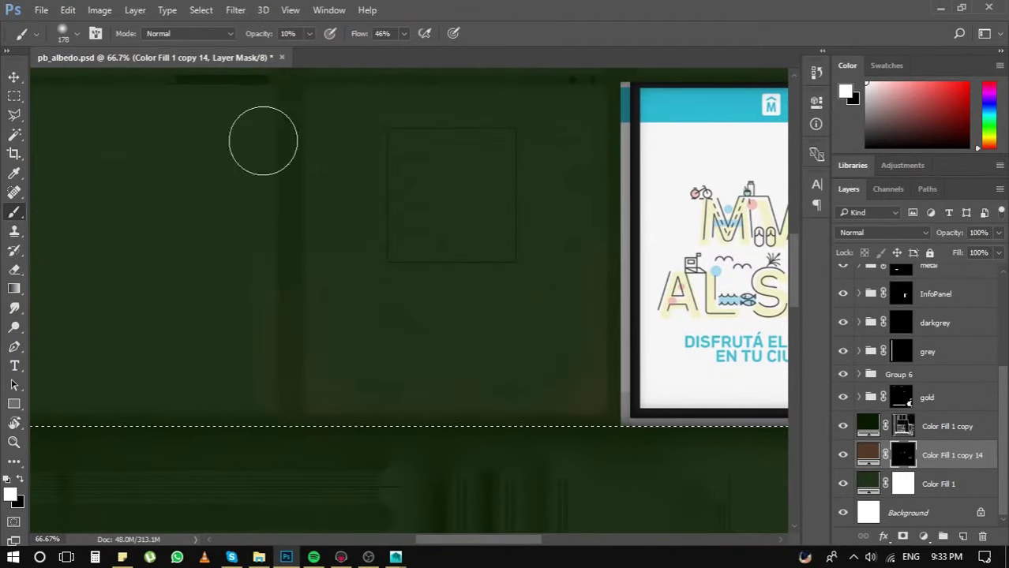
{"action": "mouse_move", "coordinate": [396, 350]}
{"action": "left_mouse_down"}
{"action": "mouse_move", "coordinate": [533, 384]}
{"action": "mouse_move", "coordinate": [251, 443]}
{"action": "left_mouse_up"}
{"action": "scroll", "coordinate": [339, 338], "scroll_direction": "up", "scroll_amount": 2}
- Save the texture and check the grime on the kiosk in Marmoset Toolbag
{"action": "key", "text": "w"}
{"action": "key", "text": "ctrl+s"}
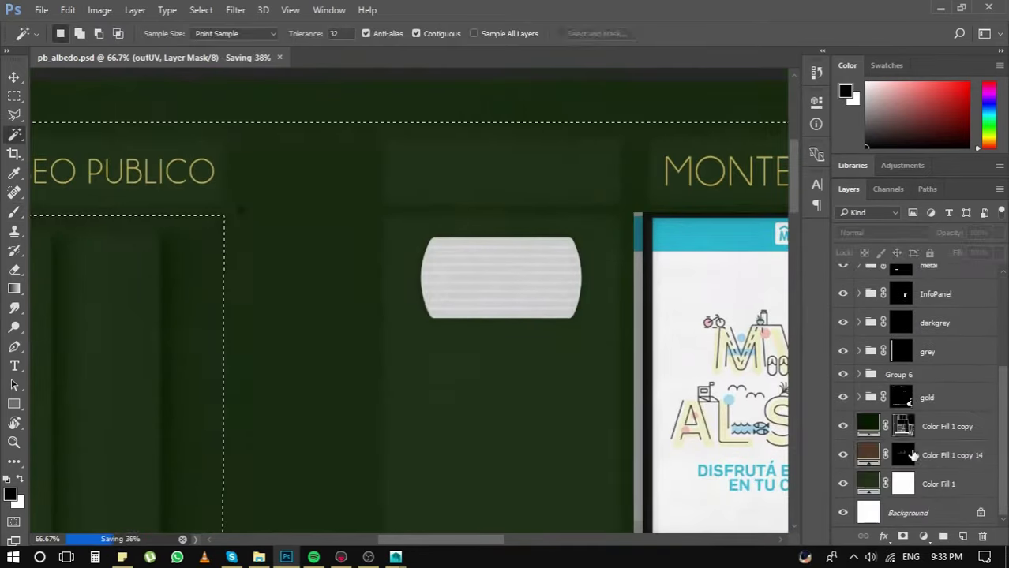
{"action": "left_click_drag", "start_coordinate": [398, 442], "coordinate": [429, 270]}
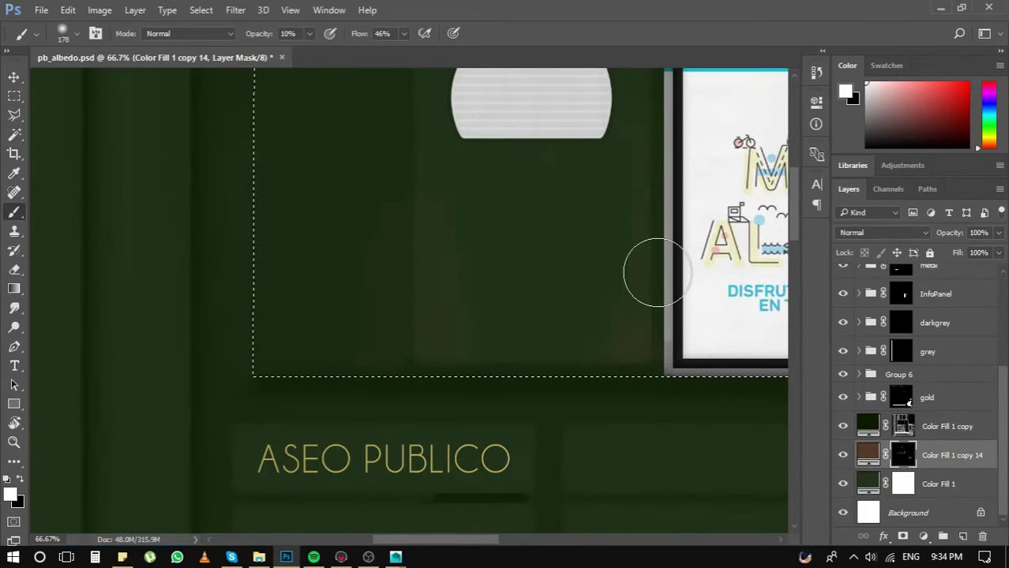
{"action": "key", "text": "alt+Tab"}
{"action": "mouse_move", "coordinate": [555, 317]}
{"action": "left_mouse_down"}
{"action": "mouse_move", "coordinate": [552, 337]}
{"action": "mouse_move", "coordinate": [529, 349]}
{"action": "mouse_move", "coordinate": [576, 347]}
{"action": "mouse_move", "coordinate": [307, 393]}
{"action": "left_mouse_up"}
{"action": "key", "text": "alt+Tab"}
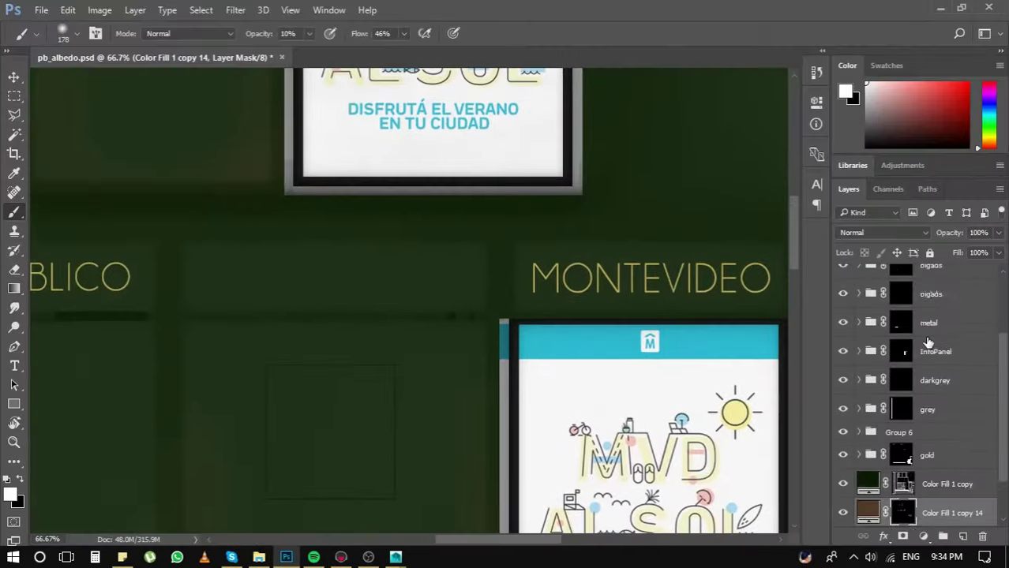
{"action": "left_click_drag", "start_coordinate": [617, 417], "coordinate": [584, 458]}
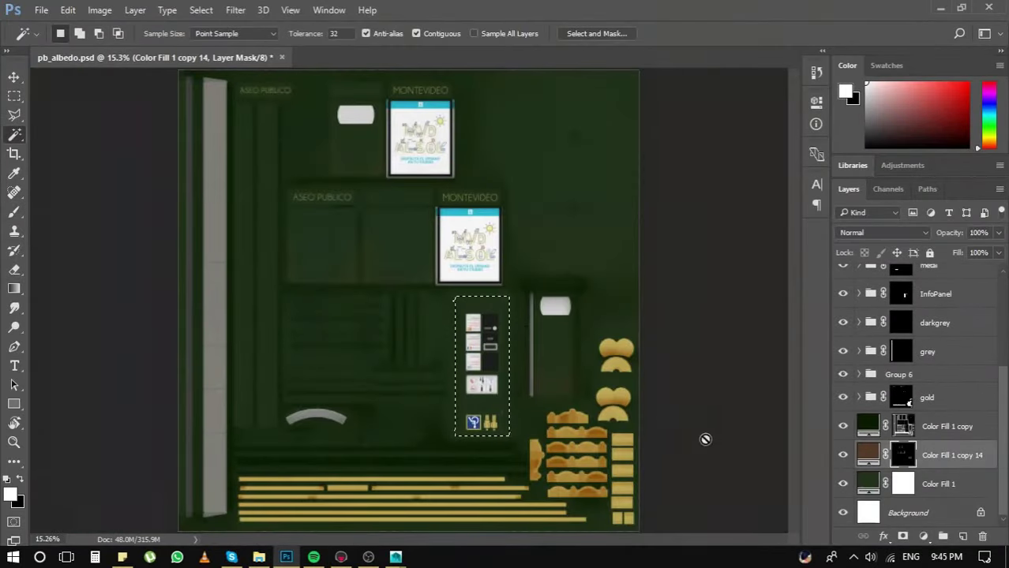
- View the albedo texture at 100%, check Marmoset, and marquee-select a band of slats
{"action": "key", "text": "ctrl+1"}
{"action": "scroll", "coordinate": [426, 315], "scroll_direction": "up", "scroll_amount": 5}
{"action": "key", "text": "b"}
{"action": "key", "text": "alt+Tab"}
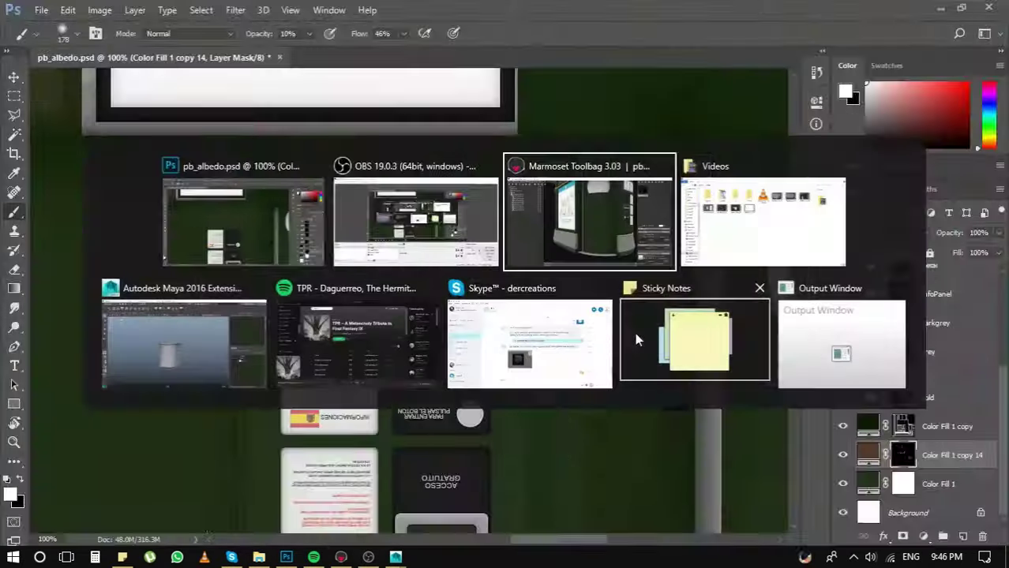
{"action": "key", "text": "alt+Tab"}
{"action": "key", "text": "m"}
{"action": "scroll", "coordinate": [920, 335], "scroll_direction": "up", "scroll_amount": 2}
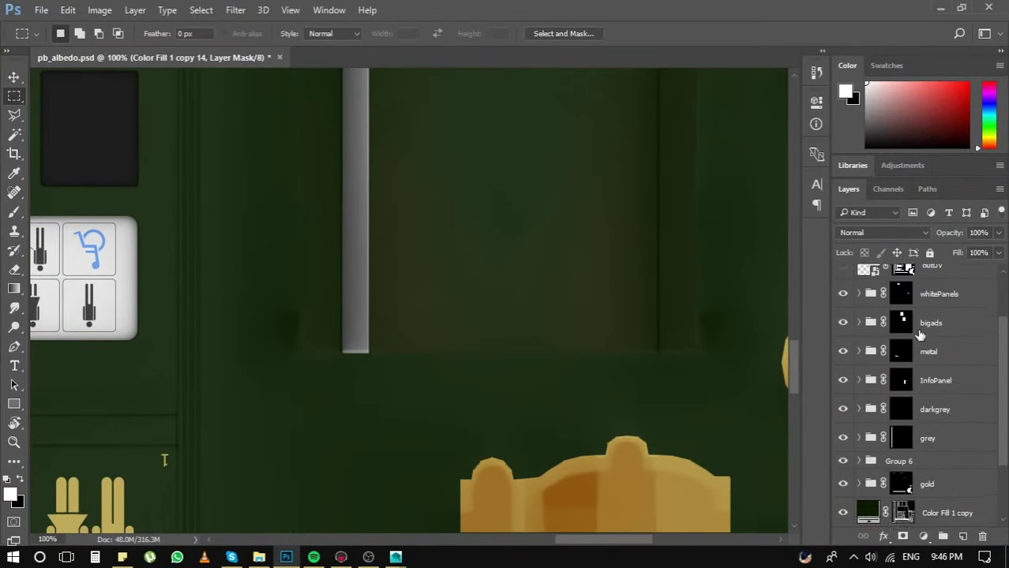
{"action": "scroll", "coordinate": [919, 335], "scroll_direction": "up", "scroll_amount": 2}
{"action": "mouse_move", "coordinate": [309, 108]}
{"action": "left_mouse_down"}
{"action": "mouse_move", "coordinate": [348, 355]}
{"action": "mouse_move", "coordinate": [339, 362]}
{"action": "left_mouse_up"}
{"action": "scroll", "coordinate": [910, 458], "scroll_direction": "down", "scroll_amount": 3}
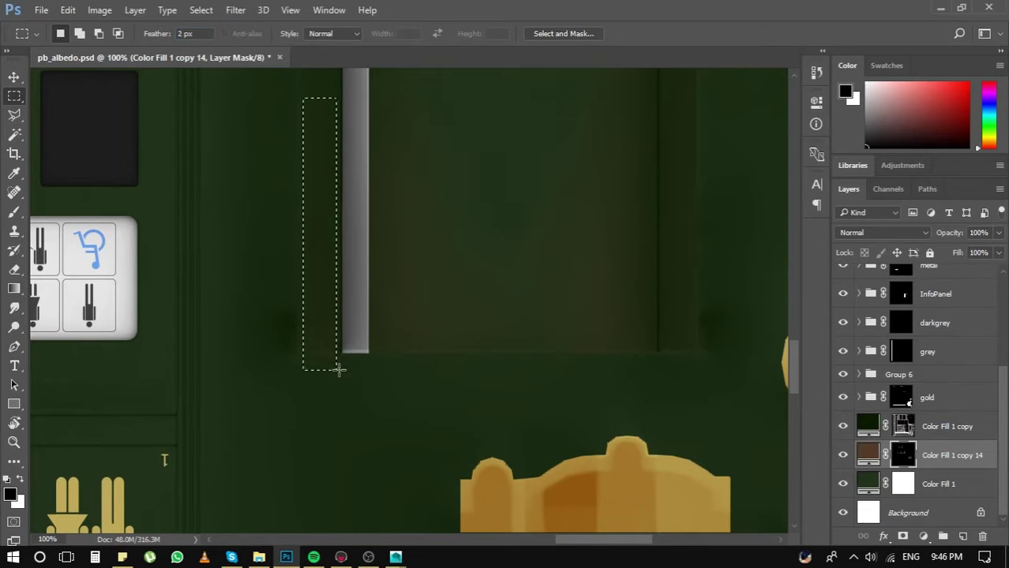
- Try textured grime brushes, then settle on a soft round brush tip
{"action": "key", "text": "b"}
{"action": "left_click_drag", "start_coordinate": [394, 347], "coordinate": [432, 374]}
{"action": "right_click", "coordinate": [360, 334]}
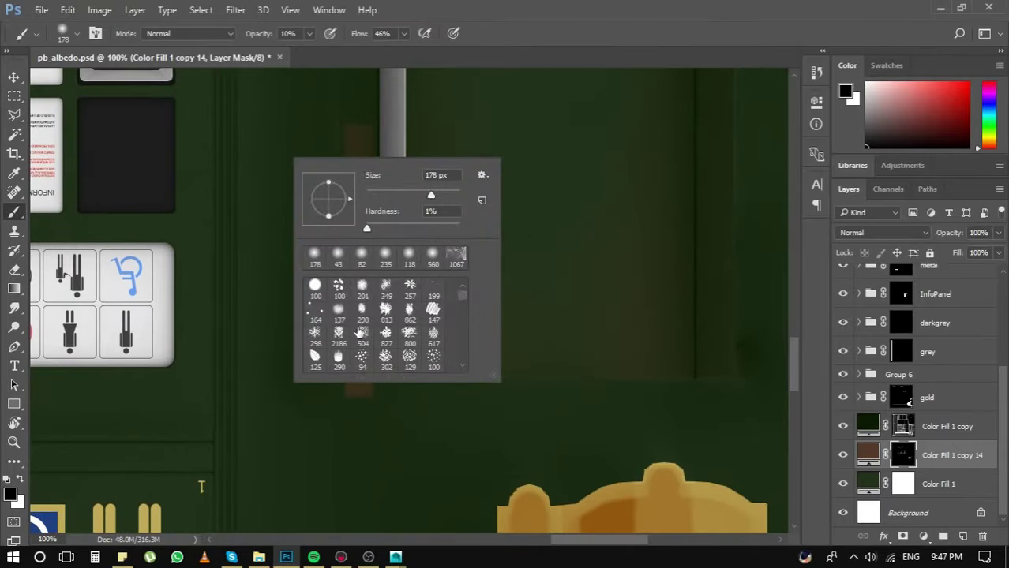
{"action": "scroll", "coordinate": [535, 361], "scroll_direction": "down", "scroll_amount": 1}
{"action": "double_click", "coordinate": [483, 305]}
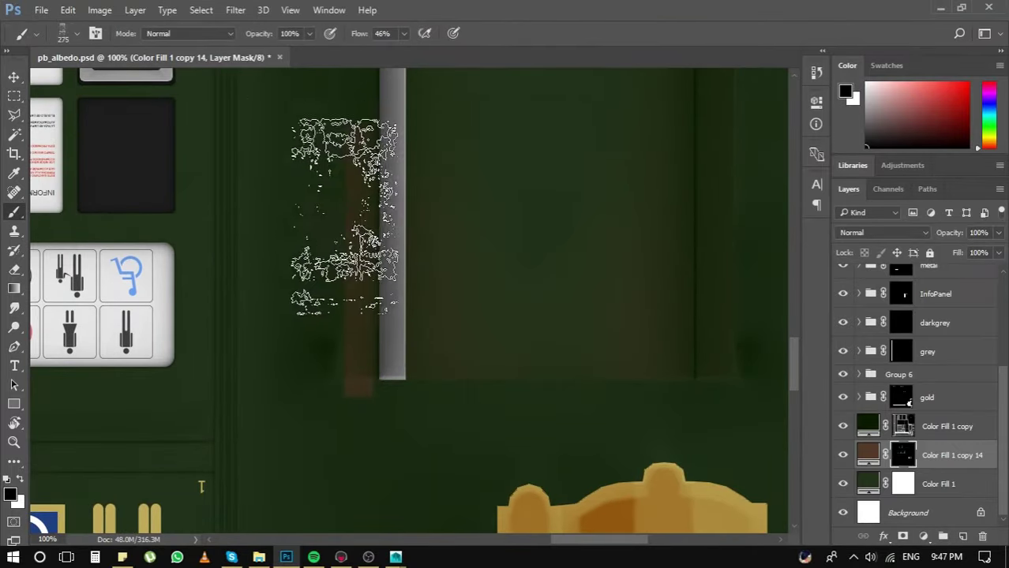
{"action": "right_click", "coordinate": [372, 201]}
{"action": "double_click", "coordinate": [367, 248]}
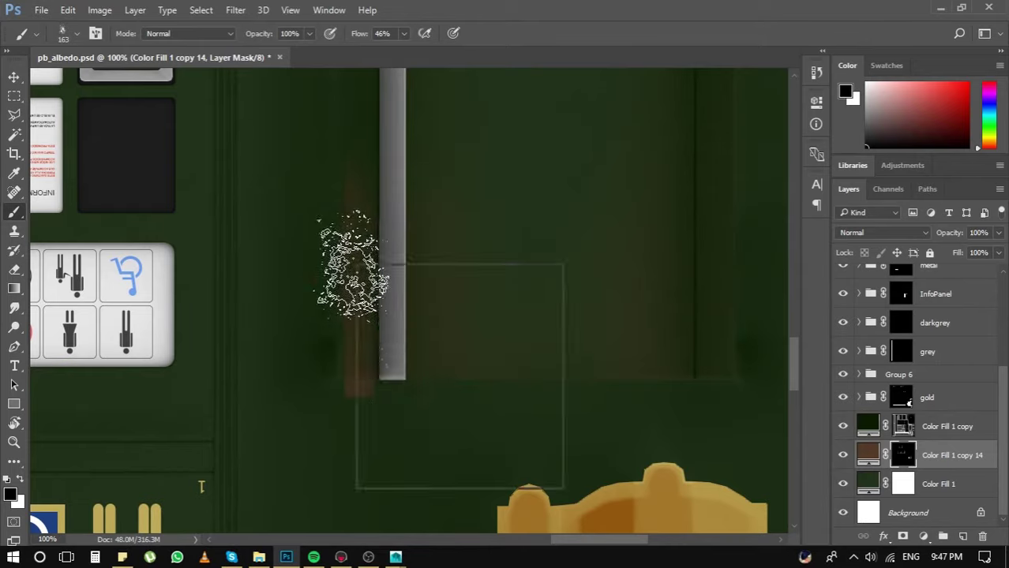
{"action": "double_click", "coordinate": [364, 269]}
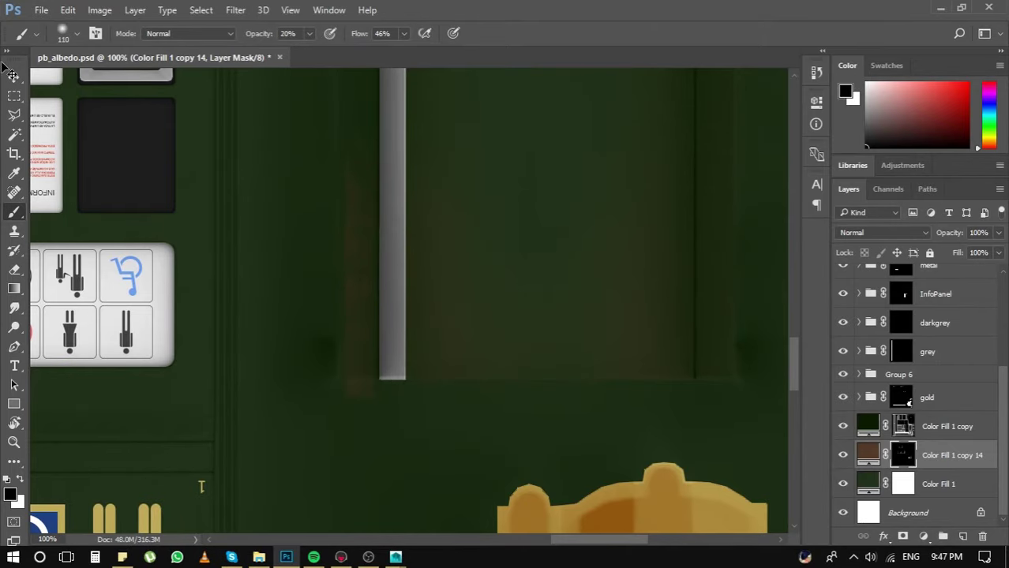
- Save, view the pb_ao and outUV masks alone, and preview the texture in Marmoset
{"action": "key", "text": "ctrl+s"}
{"action": "key", "text": "ctrl+0"}
{"action": "scroll", "coordinate": [915, 355], "scroll_direction": "up", "scroll_amount": 3}
{"action": "left_click", "coordinate": [902, 307], "text": "alt"}
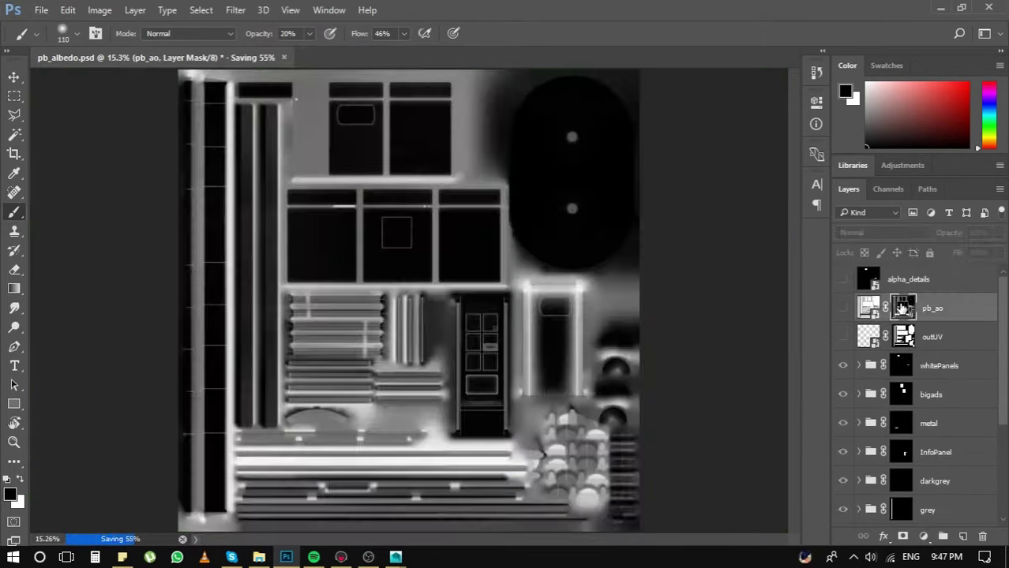
{"action": "left_click", "coordinate": [904, 336], "text": "alt"}
{"action": "scroll", "coordinate": [519, 345], "scroll_direction": "up", "scroll_amount": 4}
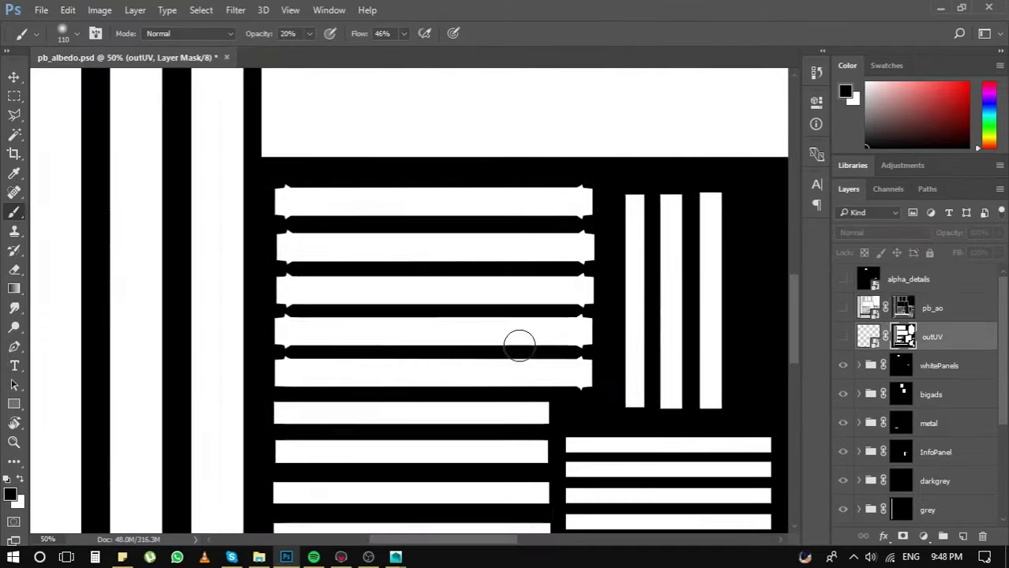
{"action": "left_click", "coordinate": [927, 417]}
{"action": "key", "text": "alt+Tab"}
{"action": "scroll", "coordinate": [409, 422], "scroll_direction": "up", "scroll_amount": 3}
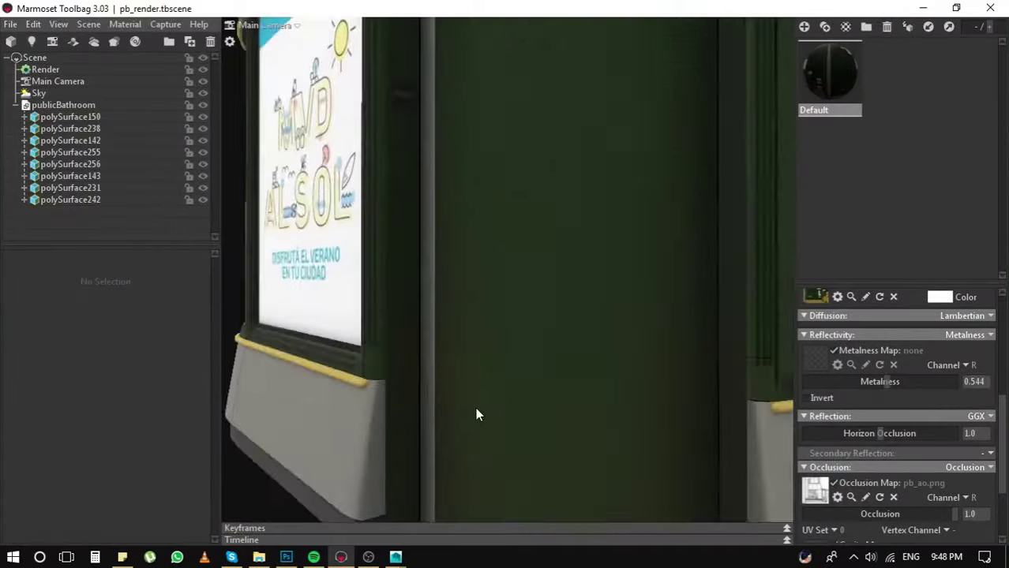
{"action": "scroll", "coordinate": [475, 407], "scroll_direction": "up", "scroll_amount": 3}
{"action": "key", "text": "alt+Tab"}
{"action": "scroll", "coordinate": [275, 303], "scroll_direction": "up", "scroll_amount": 2}
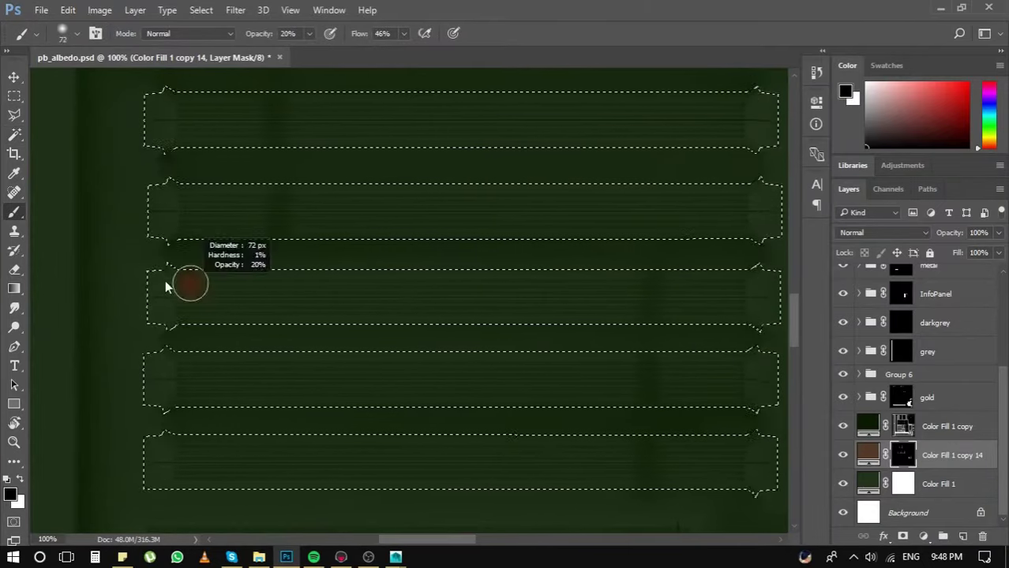
- With a 24 px white brush, paint faint rust along the third and fourth slats
{"action": "left_click_drag", "start_coordinate": [165, 285], "coordinate": [270, 306]}
{"action": "key", "text": "x"}
{"action": "left_click_drag", "start_coordinate": [180, 306], "coordinate": [391, 304]}
{"action": "left_click_drag", "start_coordinate": [178, 367], "coordinate": [304, 367]}
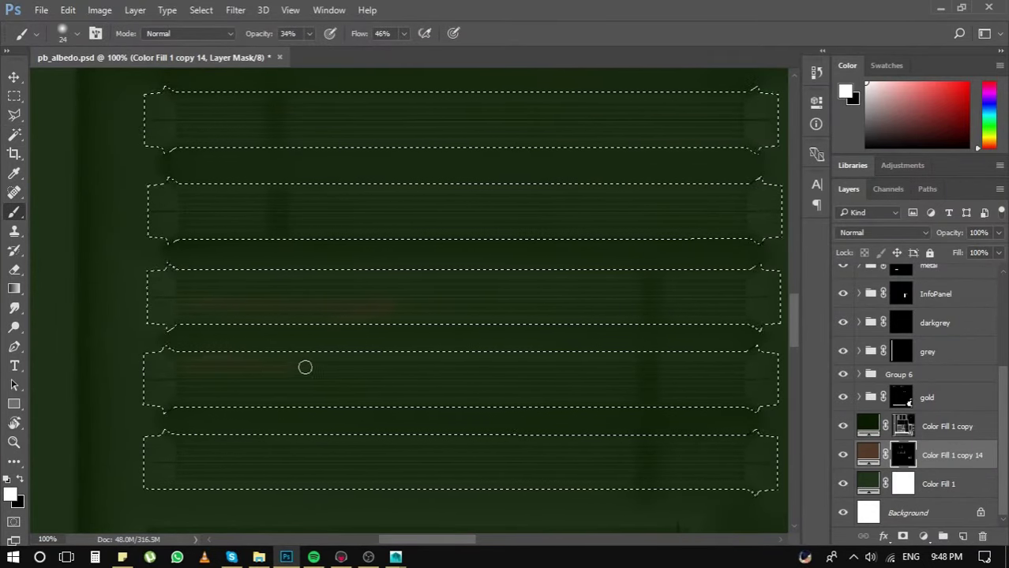
{"action": "mouse_move", "coordinate": [179, 369]}
{"action": "left_mouse_down"}
{"action": "mouse_move", "coordinate": [387, 368]}
{"action": "mouse_move", "coordinate": [308, 369]}
{"action": "left_mouse_up"}
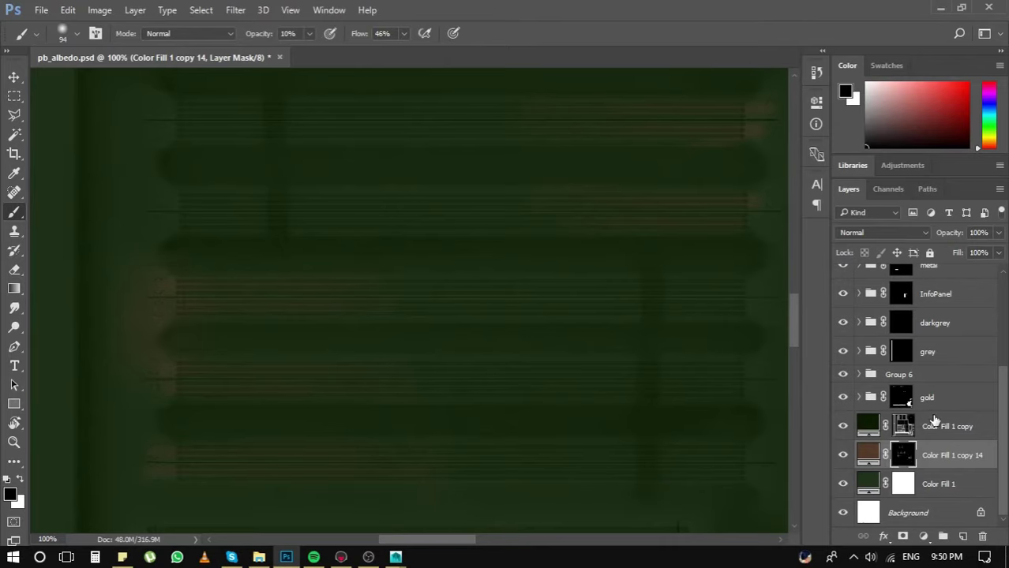
- Group the rust fill into Group 7 and undo the extra duplicated fill layer
{"action": "key", "text": "ctrl+g"}
{"action": "scroll", "coordinate": [506, 290], "scroll_direction": "left", "scroll_amount": 3}
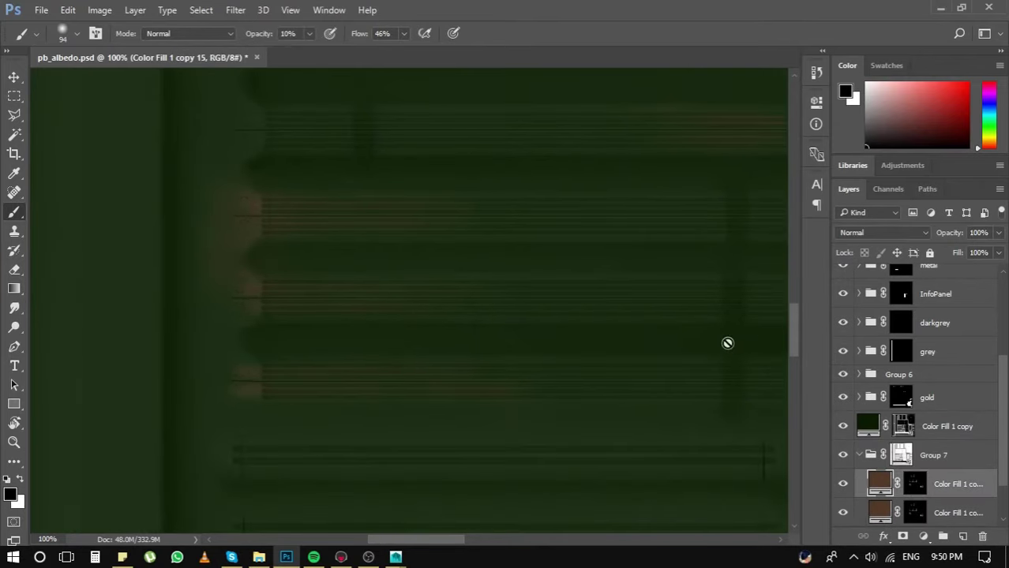
{"action": "scroll", "coordinate": [465, 347], "scroll_direction": "right", "scroll_amount": 5}
{"action": "left_click", "coordinate": [914, 483]}
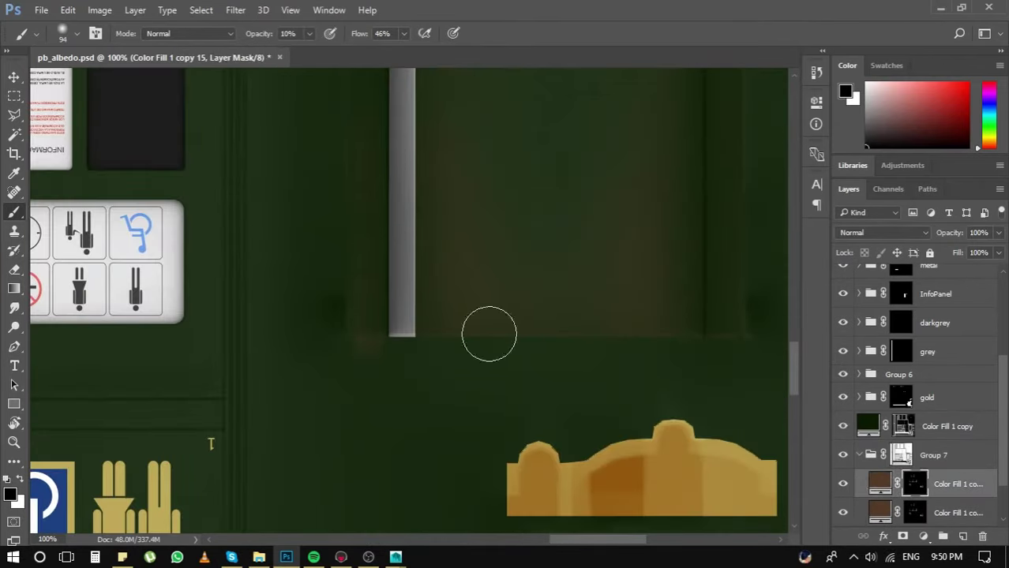
{"action": "key", "text": "ctrl+z"}
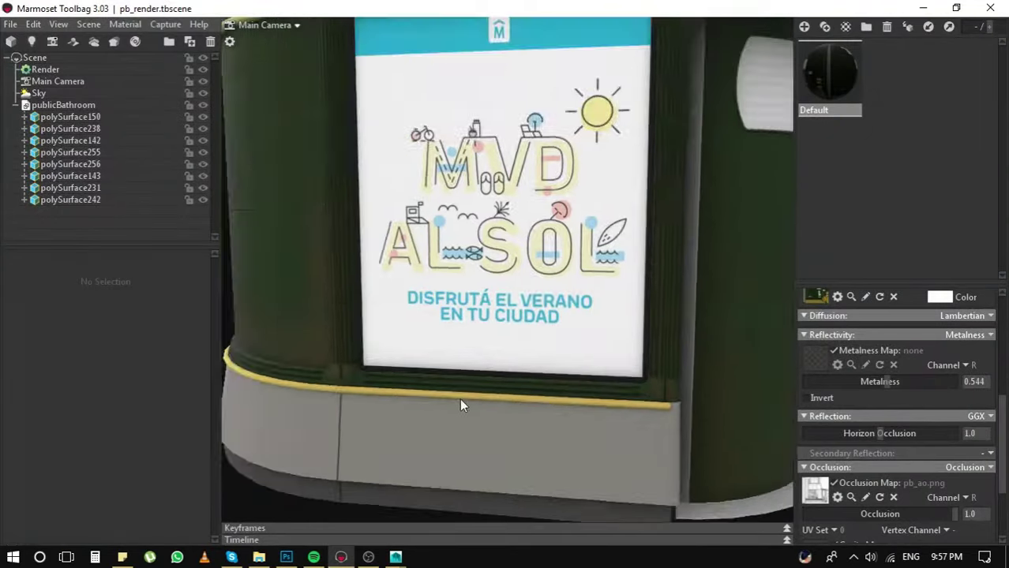
- Expand Group 7 and target the rust layer's mask for painting the upper texture
{"action": "mouse_move", "coordinate": [462, 405]}
{"action": "left_mouse_down"}
{"action": "mouse_move", "coordinate": [569, 439]}
{"action": "mouse_move", "coordinate": [498, 453]}
{"action": "left_mouse_up"}
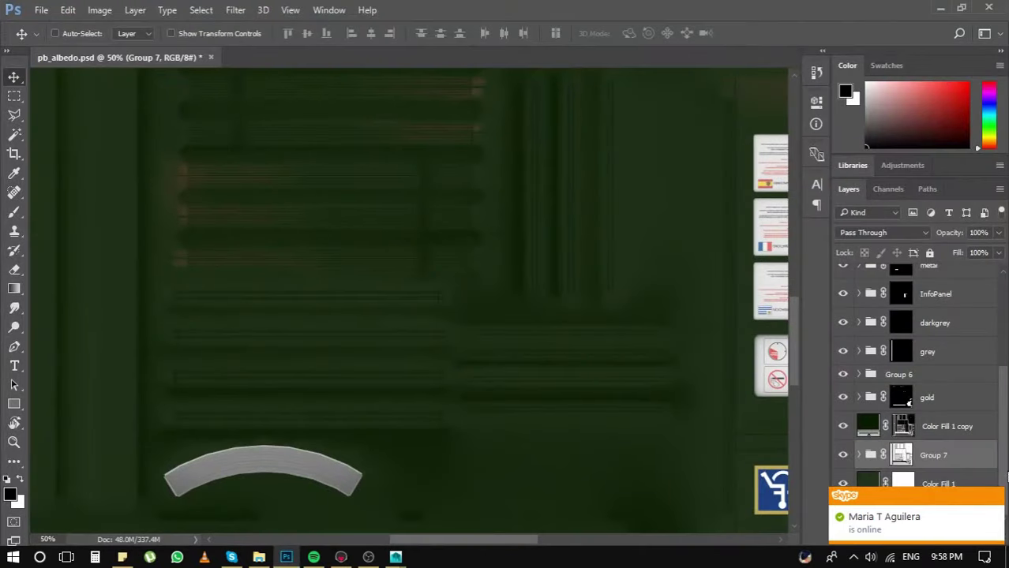
{"action": "left_click", "coordinate": [859, 455]}
{"action": "left_click", "coordinate": [913, 484]}
{"action": "key", "text": "b"}
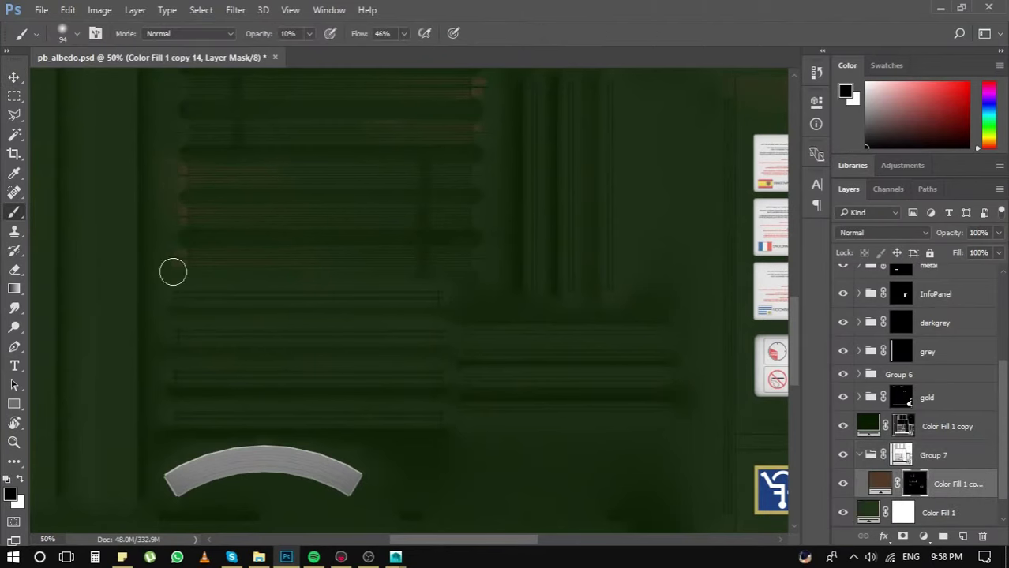
{"action": "left_click_drag", "start_coordinate": [462, 141], "coordinate": [479, 207]}
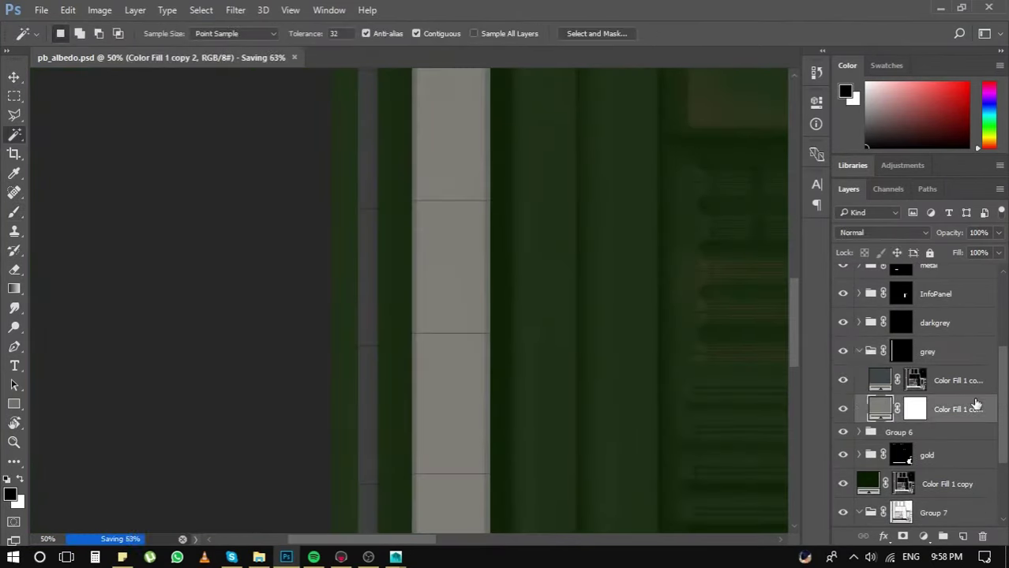
- Duplicate the grey fill with a lighter grey and hidden mask, loading the trim strip selection
{"action": "key", "text": "ctrl+j"}
{"action": "key", "text": "ctrl+i"}
{"action": "double_click", "coordinate": [880, 409]}
{"action": "key", "text": "Return"}
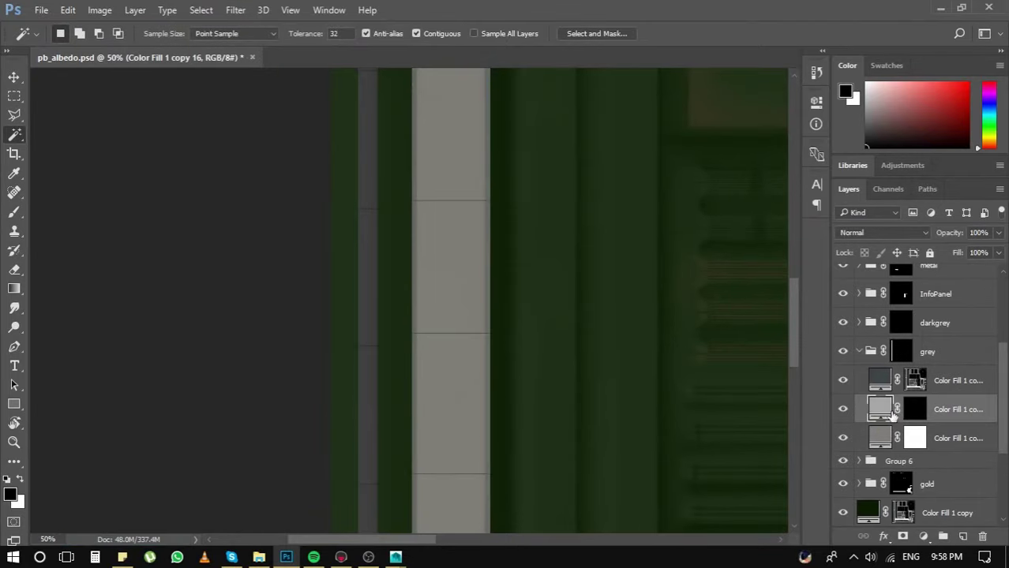
{"action": "left_click", "coordinate": [914, 408], "text": "alt"}
- Set up an enlarged white grunge brush at 40% opacity, zoomed on the grey strip
{"action": "key", "text": "b"}
{"action": "right_click", "coordinate": [500, 407]}
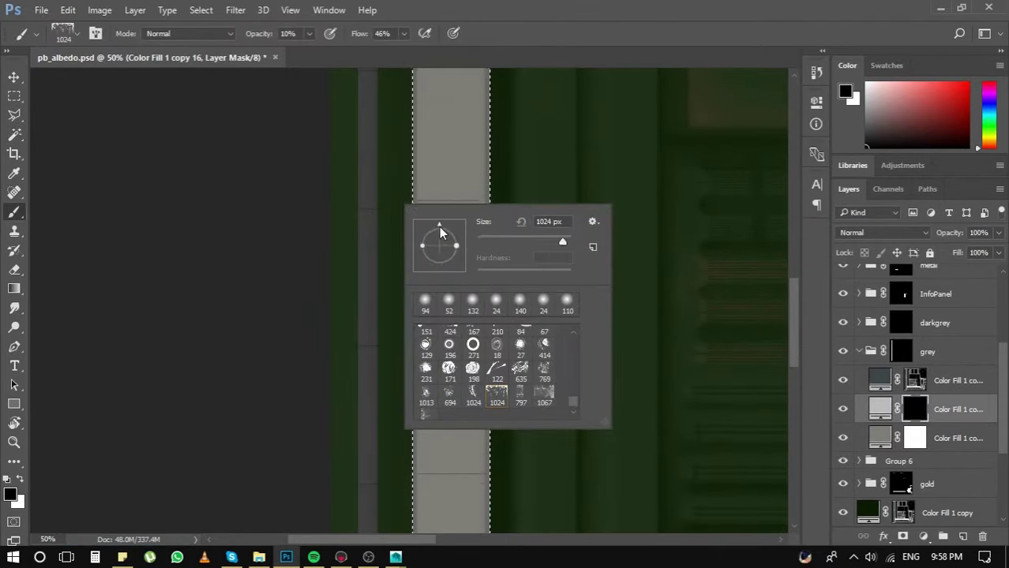
{"action": "key", "text": "Escape"}
{"action": "key", "text": "4"}
{"action": "key", "text": "ctrl+plus"}
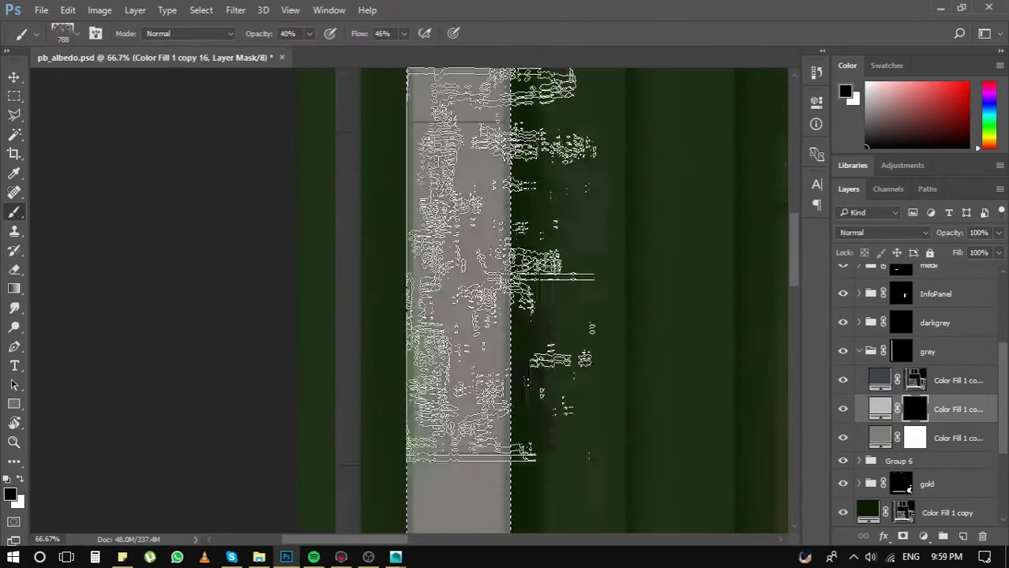
{"action": "key", "text": "x"}
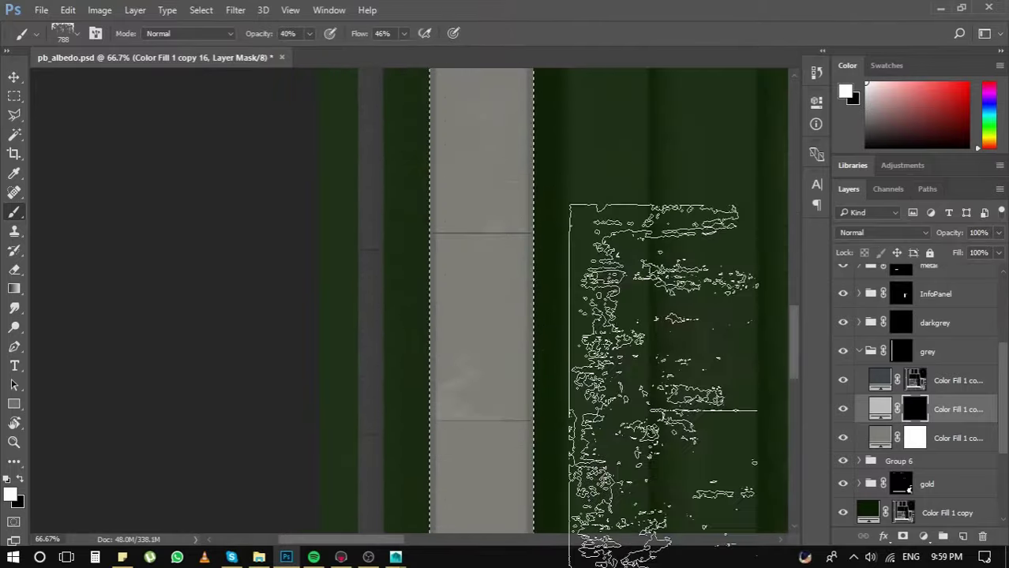
- Switch to a 196 px round brush and work along the grey trim strip
{"action": "left_click_drag", "start_coordinate": [485, 255], "coordinate": [550, 377]}
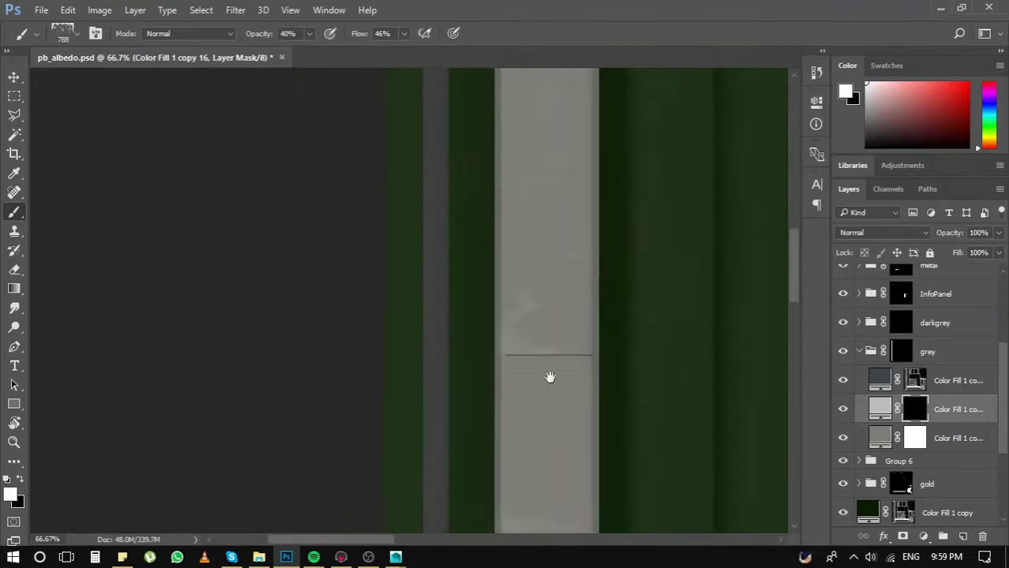
{"action": "right_click", "coordinate": [452, 265]}
{"action": "key", "text": "Return"}
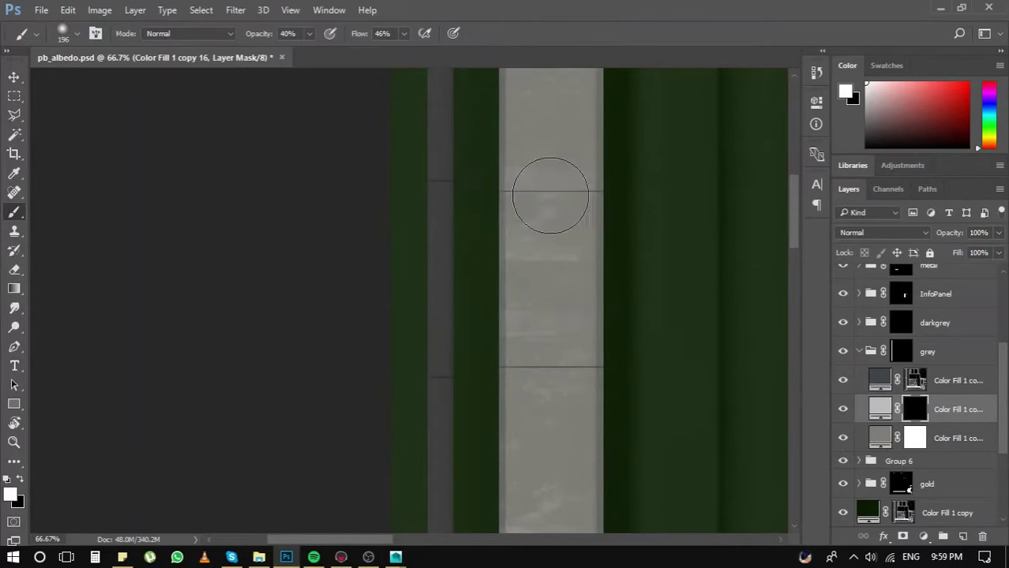
{"action": "left_click_drag", "start_coordinate": [571, 416], "coordinate": [630, 442]}
{"action": "mouse_move", "coordinate": [623, 236]}
{"action": "left_mouse_down"}
{"action": "mouse_move", "coordinate": [646, 245]}
{"action": "mouse_move", "coordinate": [598, 221]}
{"action": "left_mouse_up"}
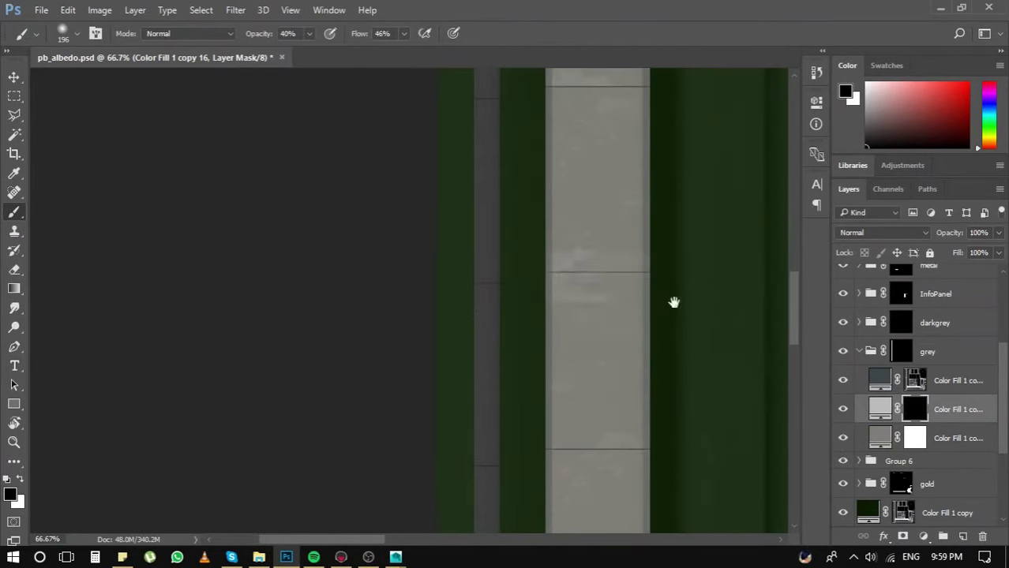
{"action": "scroll", "coordinate": [618, 353], "scroll_direction": "up", "scroll_amount": 1}
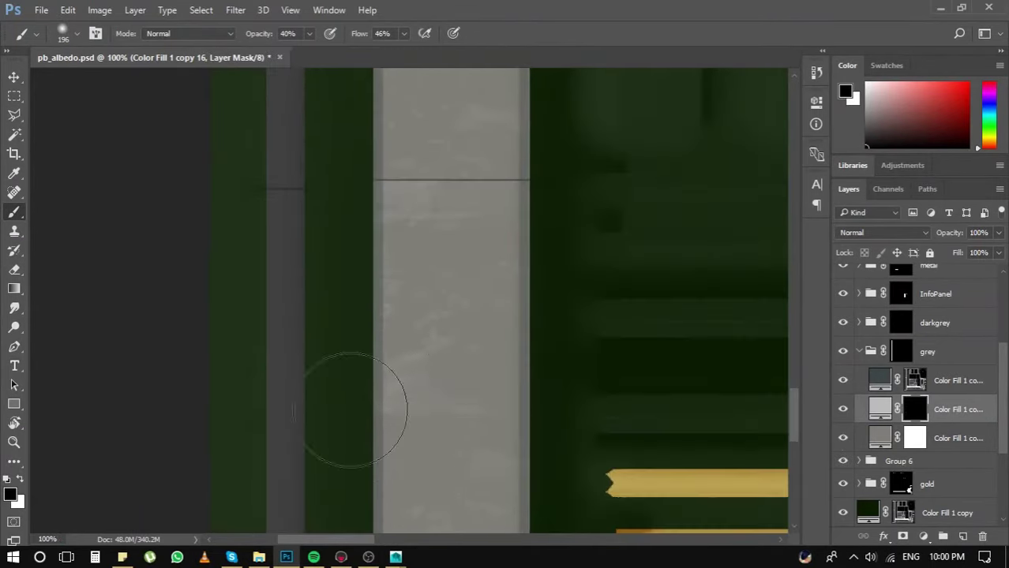
- Add a white Multiply noise layer faded to 0% opacity and save the texture
{"action": "left_click", "coordinate": [962, 536]}
{"action": "key", "text": "ctrl+BackSpace"}
{"action": "key", "text": "ctrl+alt+f"}
{"action": "key", "text": "Return"}
{"action": "key", "text": "shift+alt+m"}
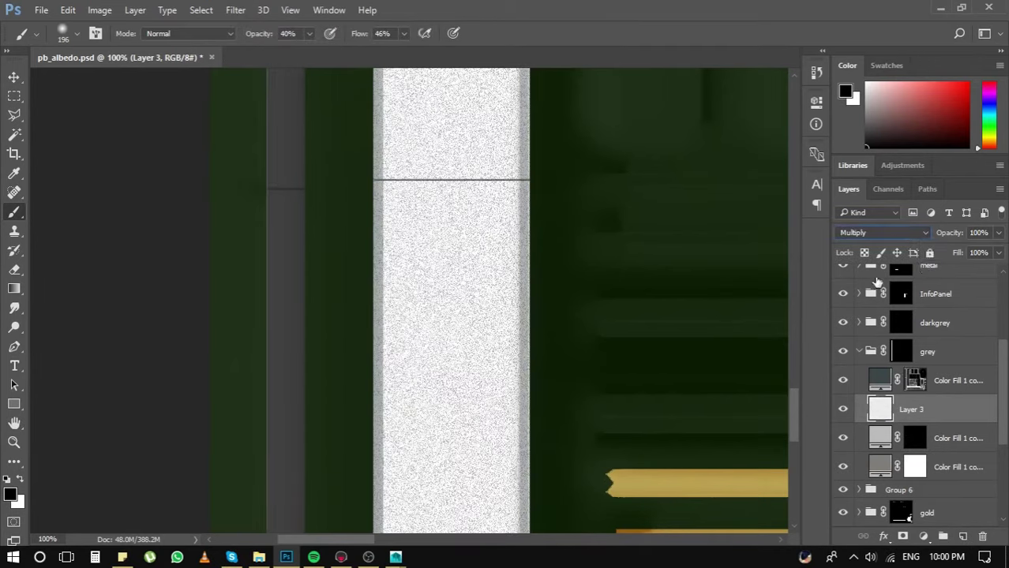
{"action": "left_click_drag", "start_coordinate": [997, 232], "coordinate": [935, 251]}
{"action": "key", "text": "alt+bracketleft"}
{"action": "key", "text": "ctrl+s"}
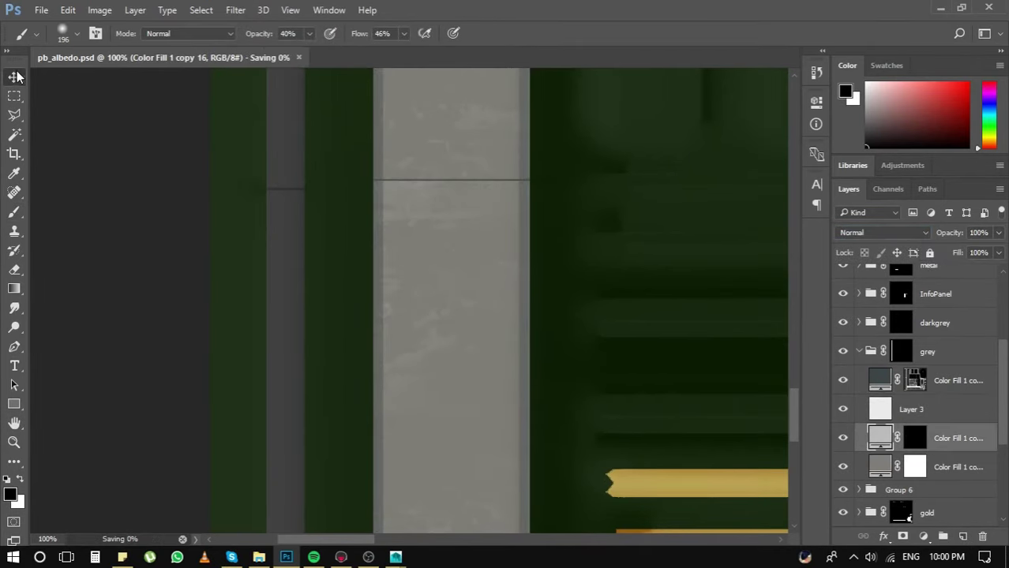
{"action": "key", "text": "ctrl+0"}
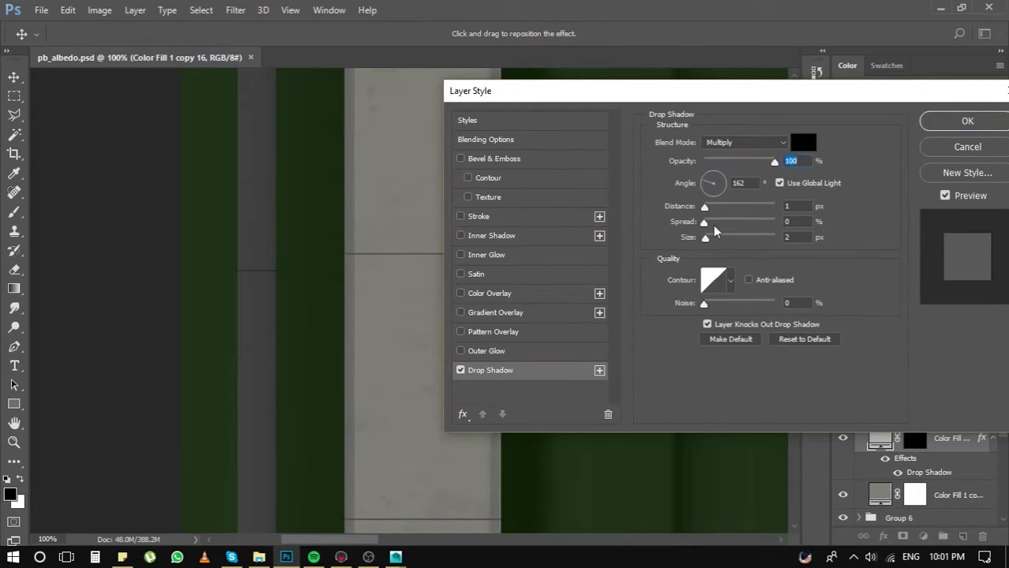
- Turn off the Drop Shadow effect and select the new group for metalness
{"action": "left_click", "coordinate": [460, 370]}
{"action": "key", "text": "Return"}
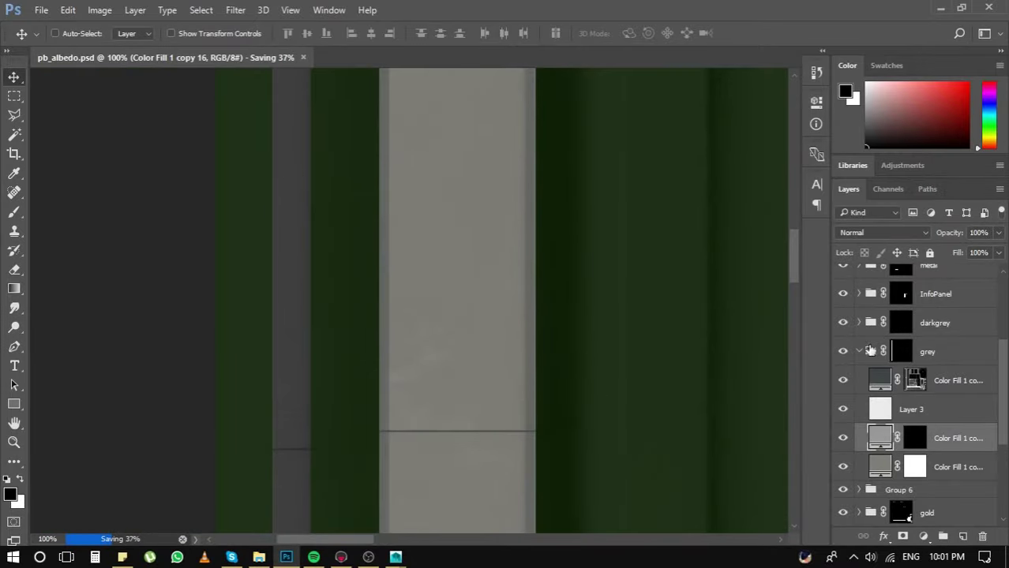
{"action": "left_click", "coordinate": [869, 349]}
{"action": "scroll", "coordinate": [908, 367], "scroll_direction": "up", "scroll_amount": 3}
{"action": "left_click", "coordinate": [907, 362]}
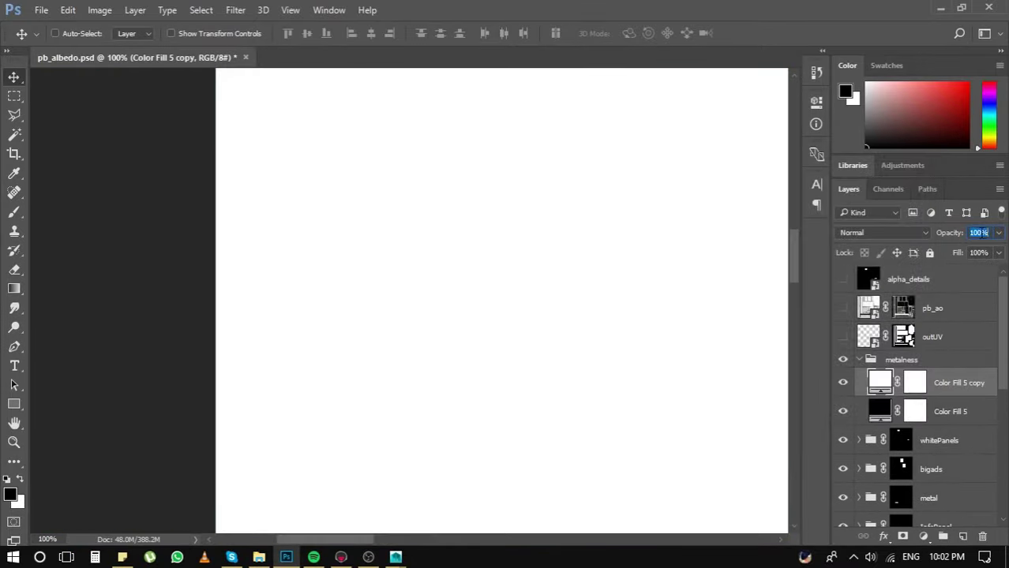
- Set the white fill to 47% opacity and duplicate it with an inverted mask
{"action": "type", "text": "47"}
{"action": "key", "text": "Return"}
{"action": "key", "text": "ctrl+j"}
{"action": "key", "text": "0"}
{"action": "left_click", "coordinate": [914, 383]}
{"action": "key", "text": "ctrl+i"}
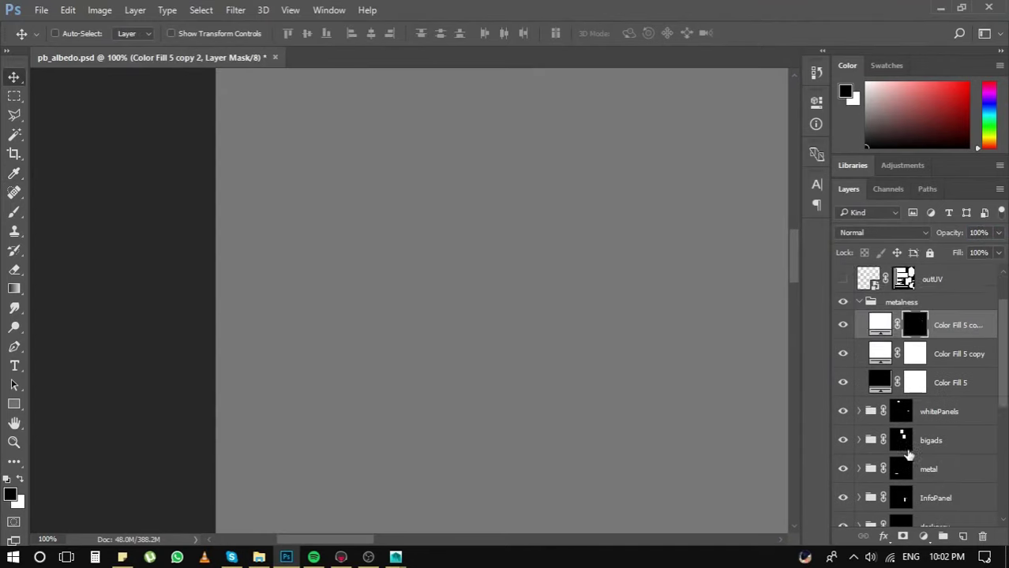
- Reorder the Group 7 copy, label the metalness layers yellow, and set the fill to pure white
{"action": "key", "text": "ctrl+0"}
{"action": "scroll", "coordinate": [915, 410], "scroll_direction": "down", "scroll_amount": 3}
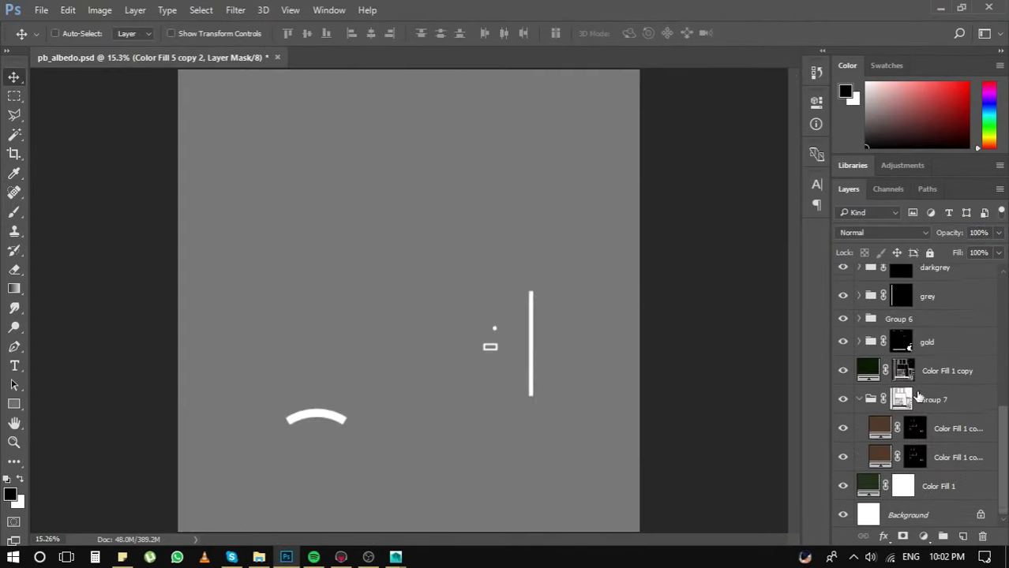
{"action": "left_click_drag", "start_coordinate": [978, 435], "coordinate": [975, 371]}
{"action": "right_click", "coordinate": [928, 363]}
{"action": "left_click", "coordinate": [763, 478]}
{"action": "double_click", "coordinate": [915, 418]}
{"action": "type", "text": "ffffff"}
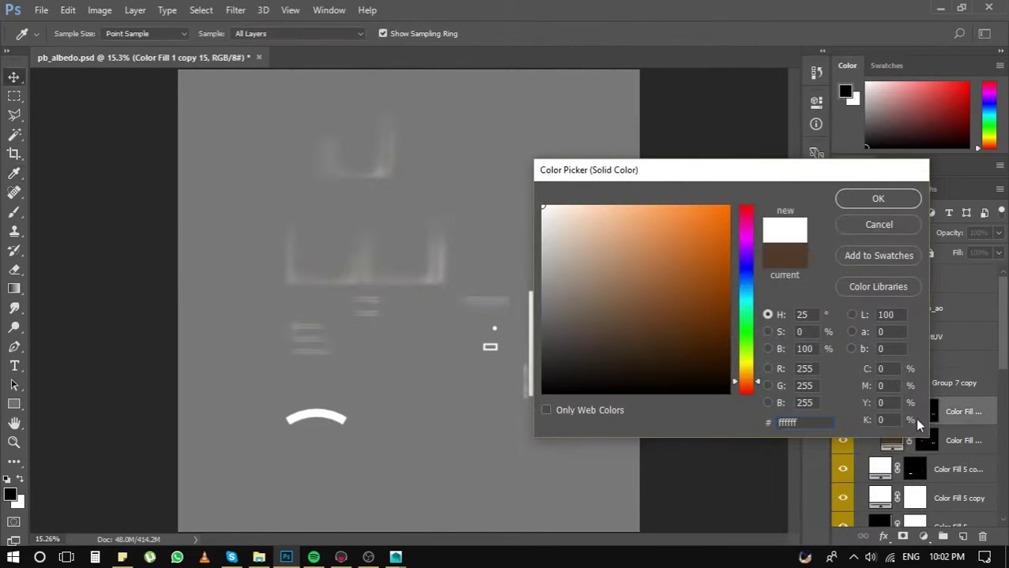
{"action": "key", "text": "Escape"}
{"action": "left_click", "coordinate": [876, 357]}
- Save a copy as PNG for the metalness map, accepting the compression options
{"action": "key", "text": "ctrl+shift+s"}
{"action": "left_click", "coordinate": [369, 387]}
{"action": "left_click", "coordinate": [221, 331]}
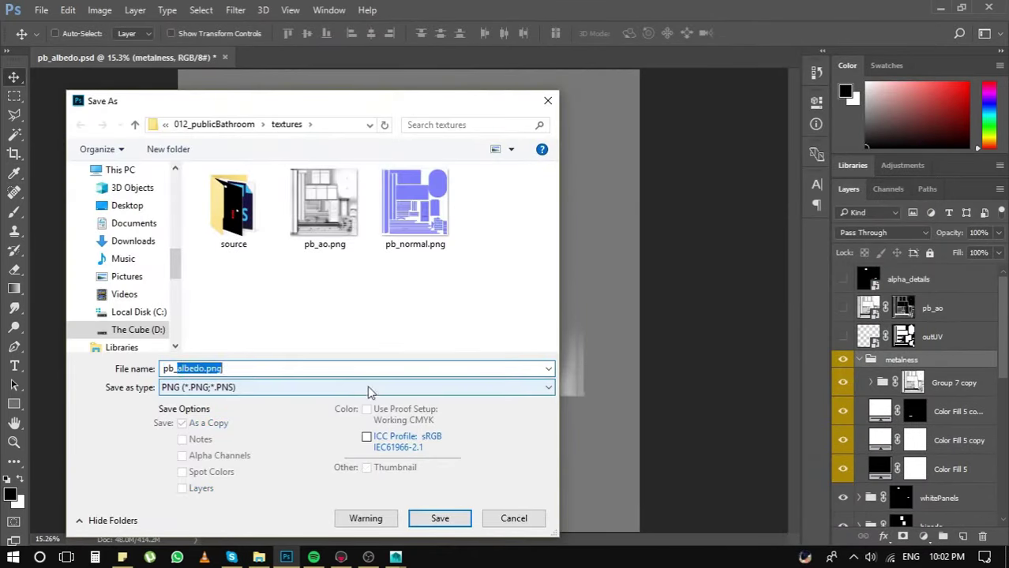
{"action": "key", "text": "Return"}
{"action": "key", "text": "Return"}
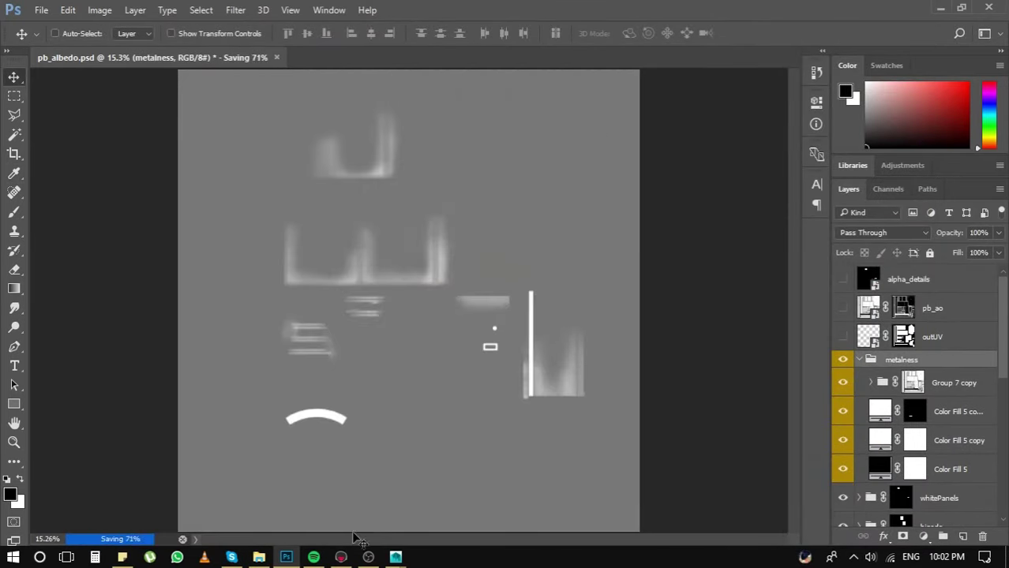
{"action": "key", "text": "alt+Tab"}
- Load pb_metalness.png into the Metalness Map slot, set Gloss to 1.0, and view the kiosk front
{"action": "left_click", "coordinate": [815, 360]}
{"action": "key", "text": "ctrl+v"}
{"action": "key", "text": "Return"}
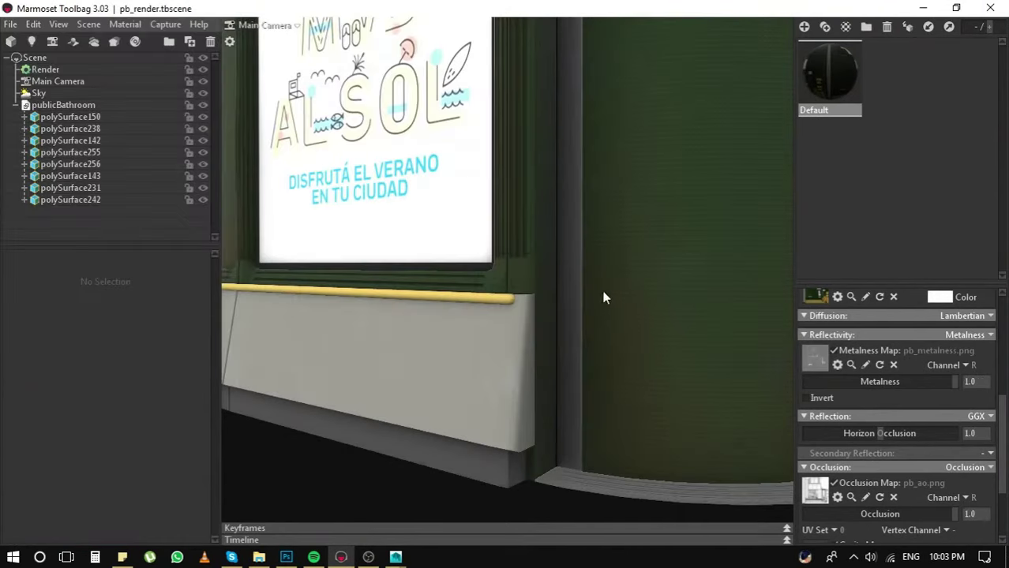
{"action": "left_click_drag", "start_coordinate": [577, 336], "coordinate": [855, 349]}
{"action": "scroll", "coordinate": [854, 348], "scroll_direction": "up", "scroll_amount": 5}
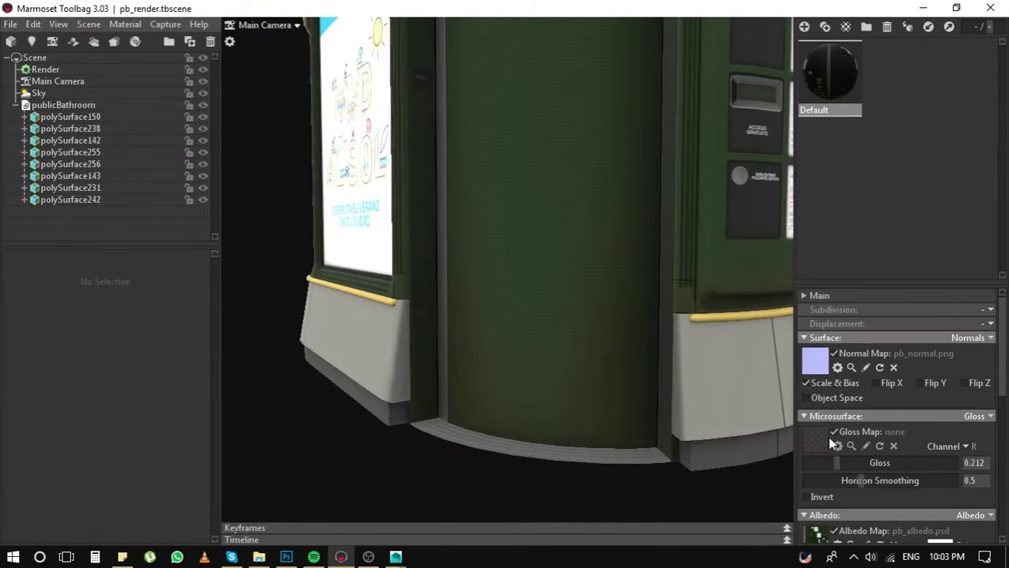
{"action": "scroll", "coordinate": [582, 296], "scroll_direction": "down", "scroll_amount": 5}
{"action": "left_click_drag", "start_coordinate": [583, 295], "coordinate": [436, 323]}
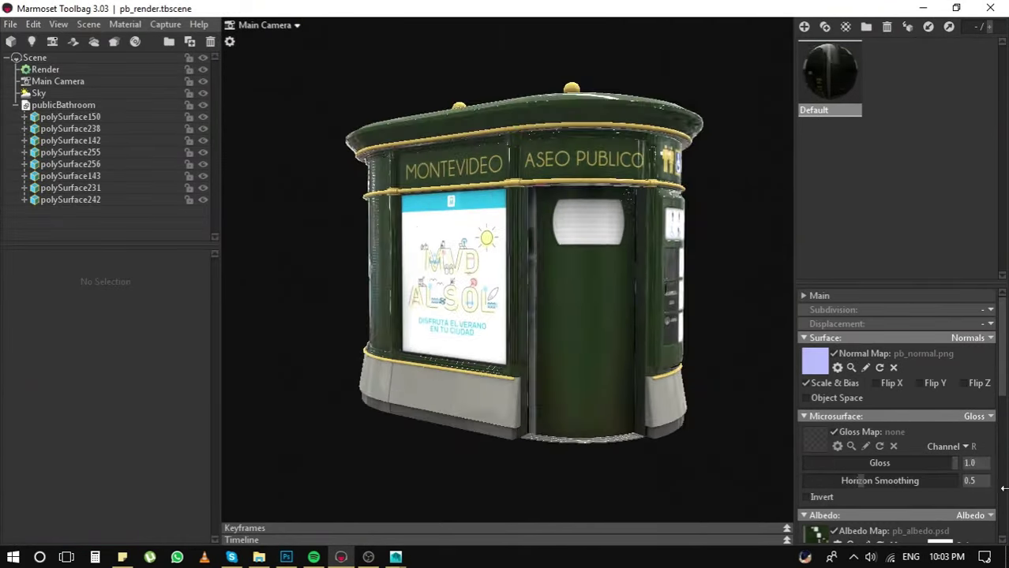
{"action": "key", "text": "alt+Tab"}
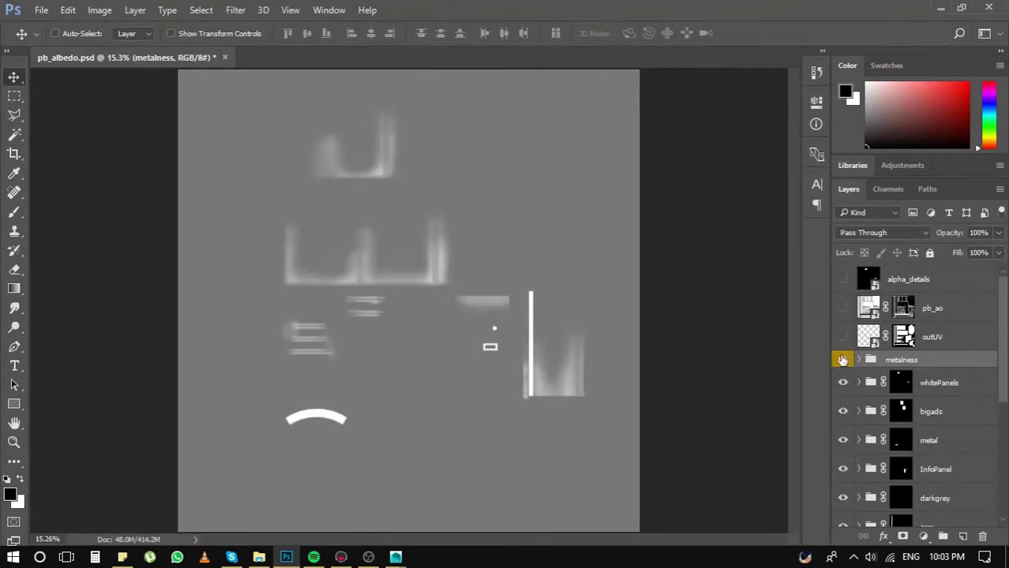
- Name the new group gloss, give it a red label, and add a Black & White adjustment
{"action": "scroll", "coordinate": [948, 458], "scroll_direction": "down", "scroll_amount": 3}
{"action": "scroll", "coordinate": [920, 339], "scroll_direction": "up", "scroll_amount": 5}
{"action": "type", "text": "gloss"}
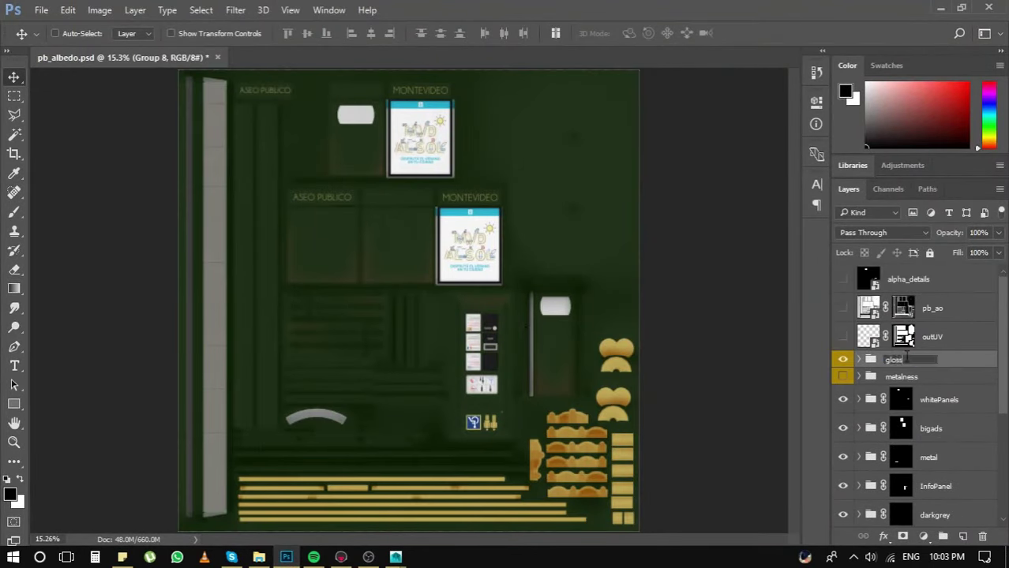
{"action": "right_click", "coordinate": [842, 359]}
{"action": "left_click", "coordinate": [829, 438]}
{"action": "left_click", "coordinate": [858, 359]}
{"action": "left_click", "coordinate": [923, 536]}
{"action": "left_click", "coordinate": [900, 390]}
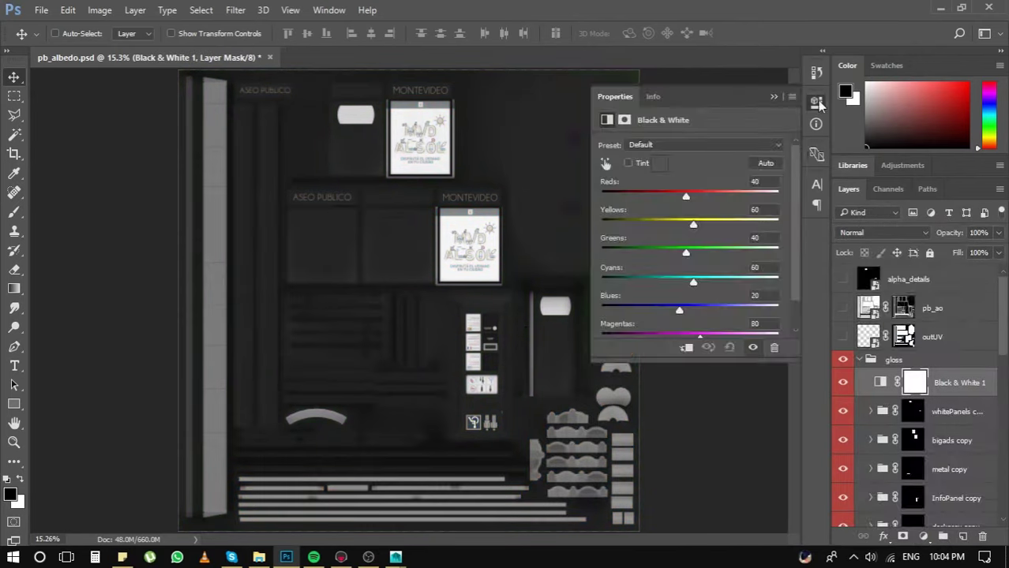
- Delete the colour fill in the bigads copy group so the signs turn white
{"action": "scroll", "coordinate": [971, 447], "scroll_direction": "up", "scroll_amount": 2}
{"action": "left_click", "coordinate": [922, 347]}
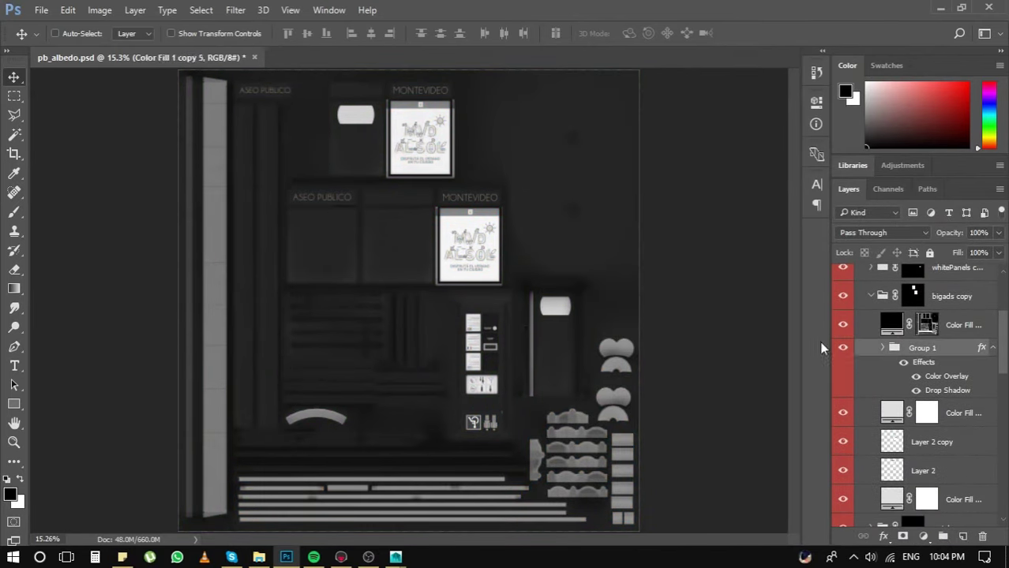
{"action": "left_click", "coordinate": [953, 315]}
{"action": "key", "text": "Delete"}
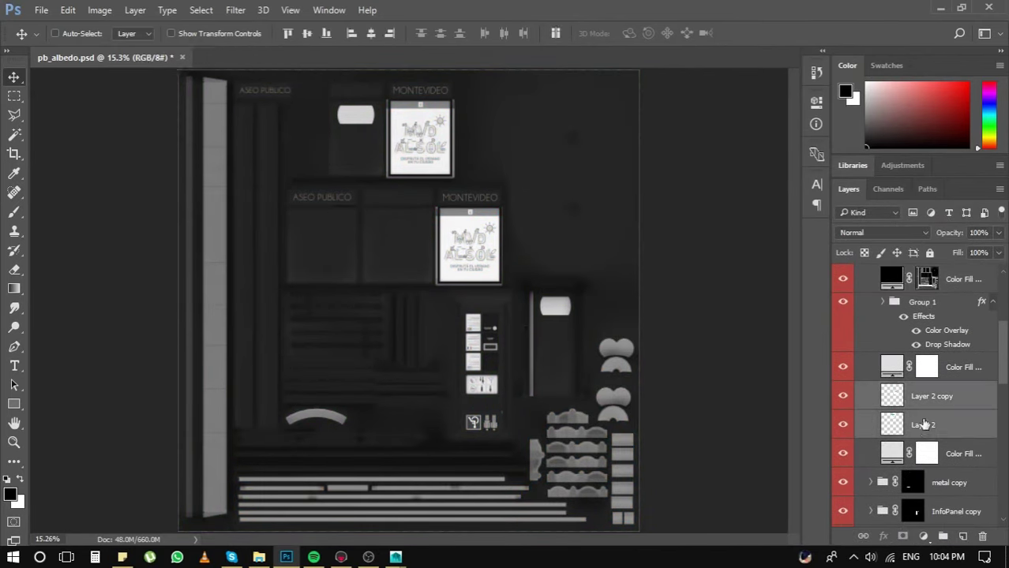
{"action": "left_click", "coordinate": [870, 394]}
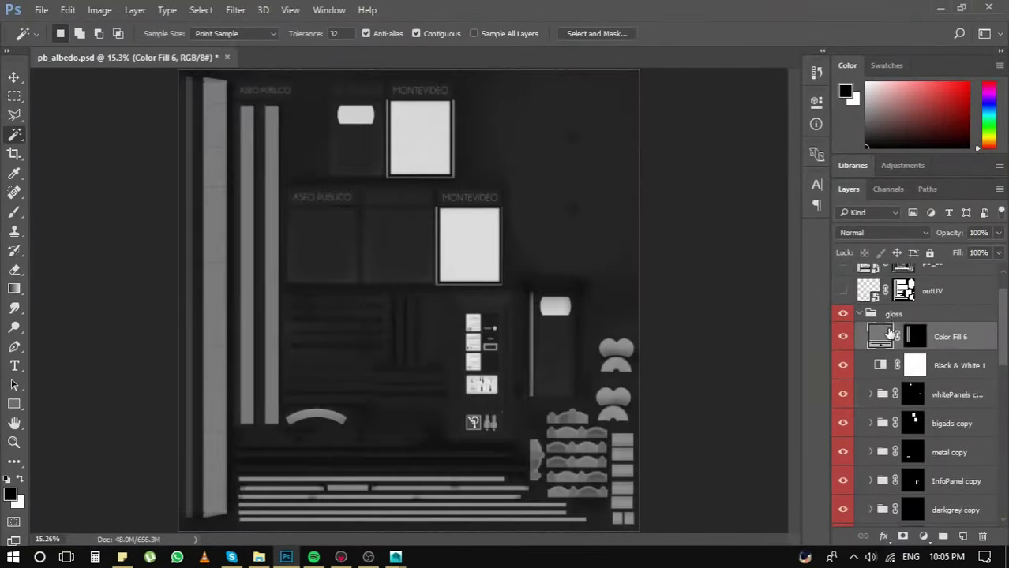
- Resample the dark grey fill from the texture and dull the gold fill to olive grey
{"action": "left_click", "coordinate": [917, 170]}
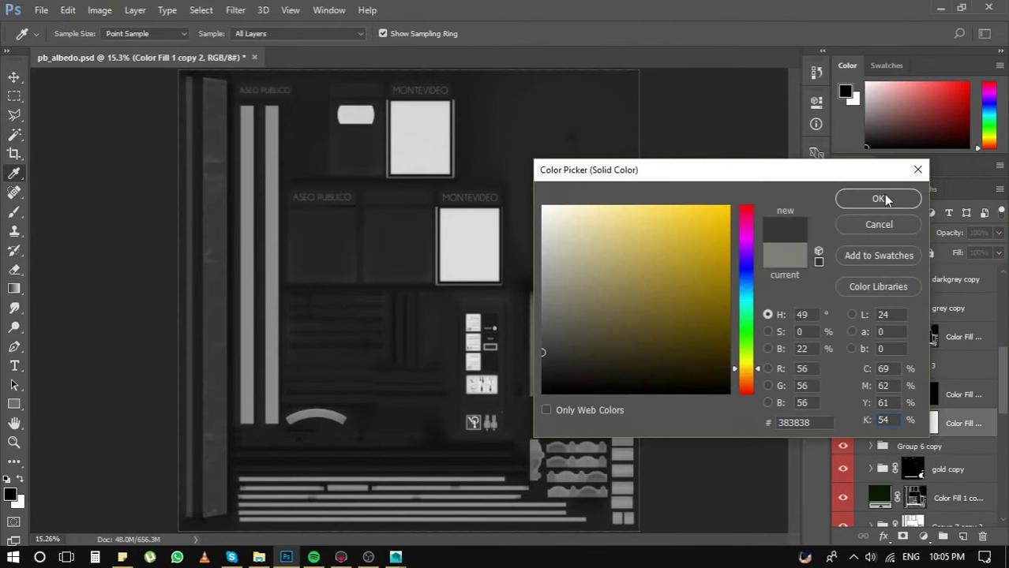
{"action": "left_click", "coordinate": [527, 363]}
{"action": "key", "text": "Return"}
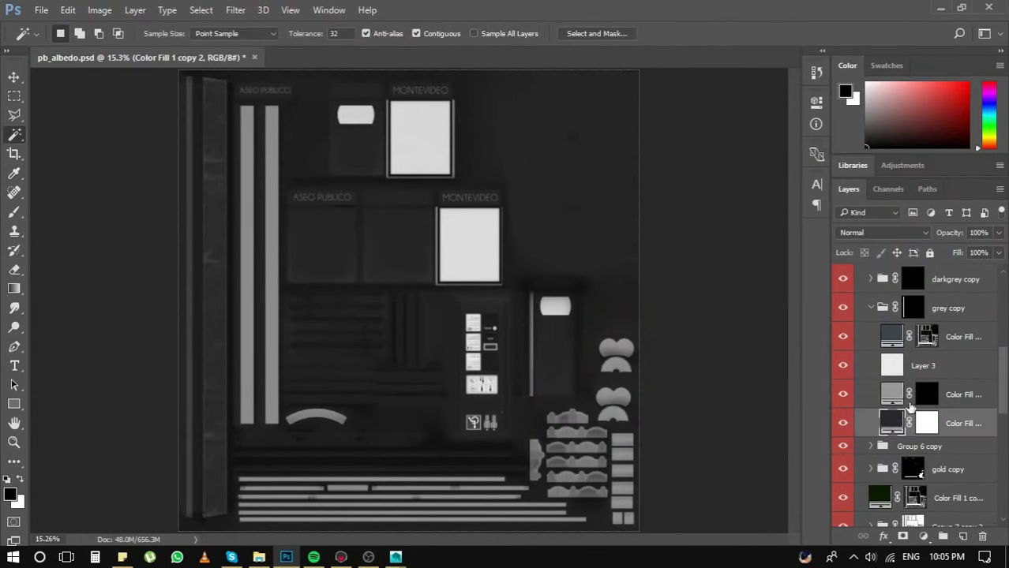
{"action": "left_click", "coordinate": [872, 308]}
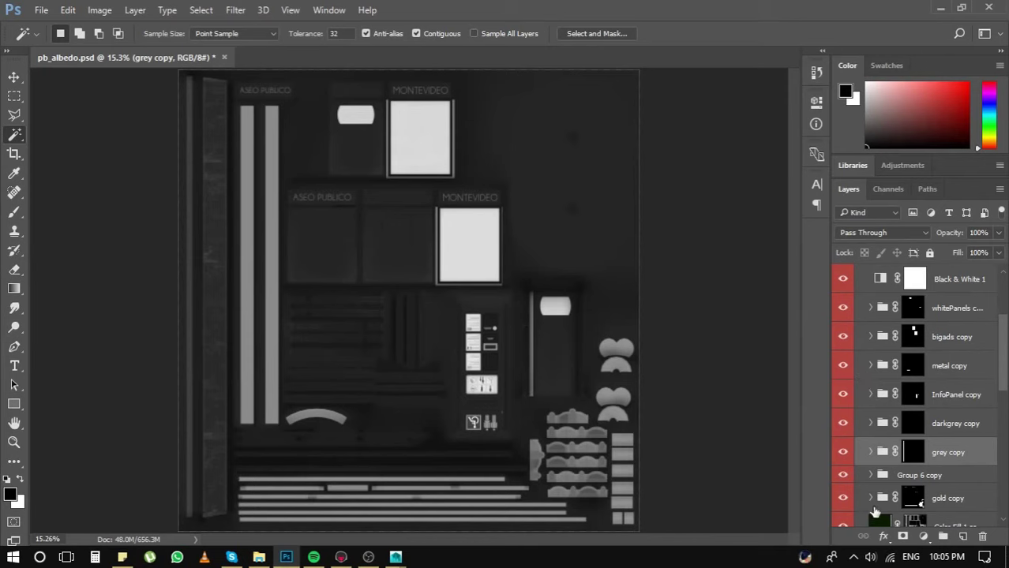
{"action": "left_click", "coordinate": [871, 498]}
{"action": "double_click", "coordinate": [891, 486]}
{"action": "type", "text": "5e583b"}
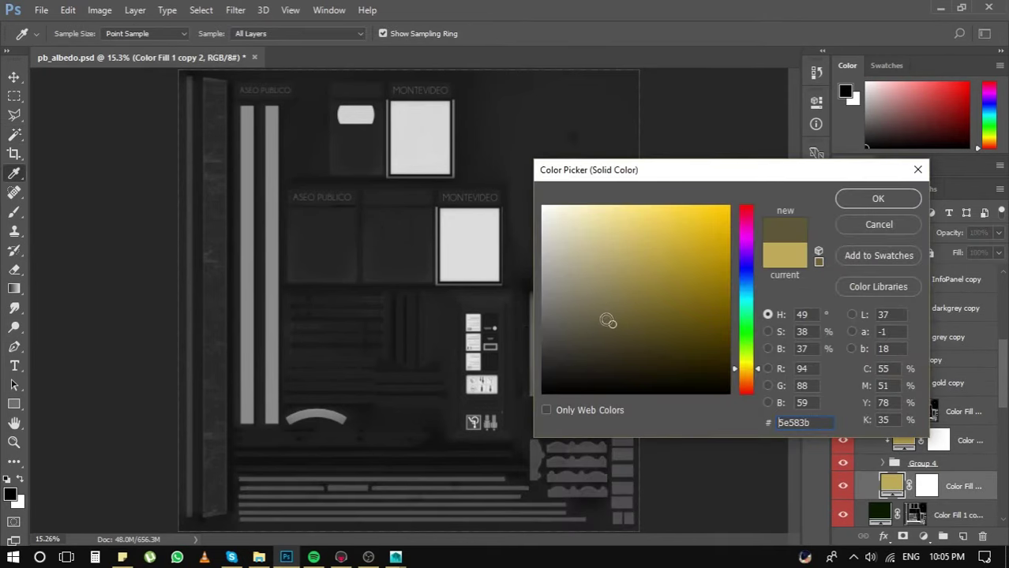
{"action": "key", "text": "Return"}
{"action": "left_click", "coordinate": [913, 382]}
{"action": "left_click", "coordinate": [870, 382]}
- Give the InfoPanel fill a light grey and save the gloss map as PNG
{"action": "left_click", "coordinate": [870, 279]}
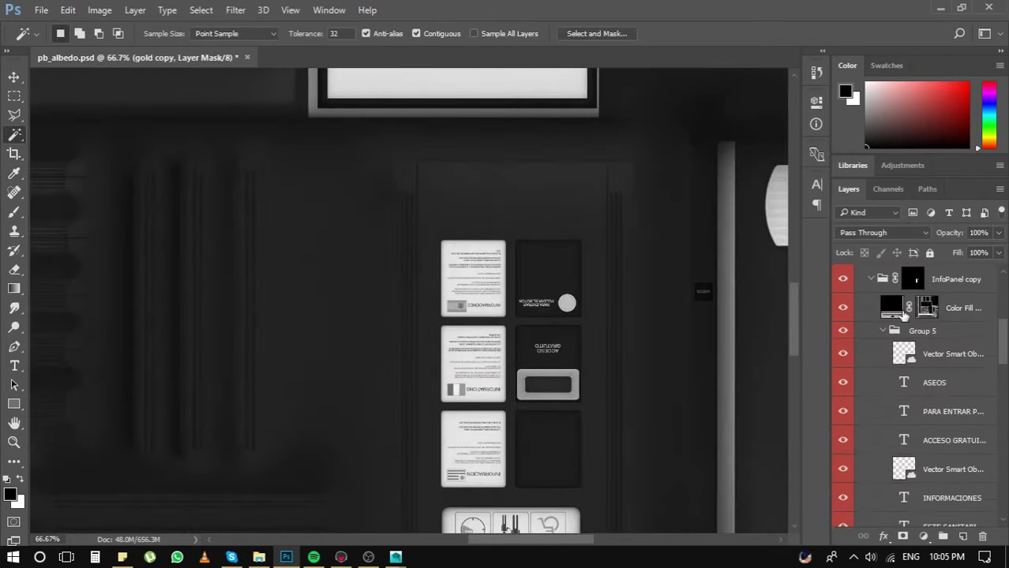
{"action": "double_click", "coordinate": [932, 308]}
{"action": "key", "text": "Return"}
{"action": "key", "text": "ctrl+shift+s"}
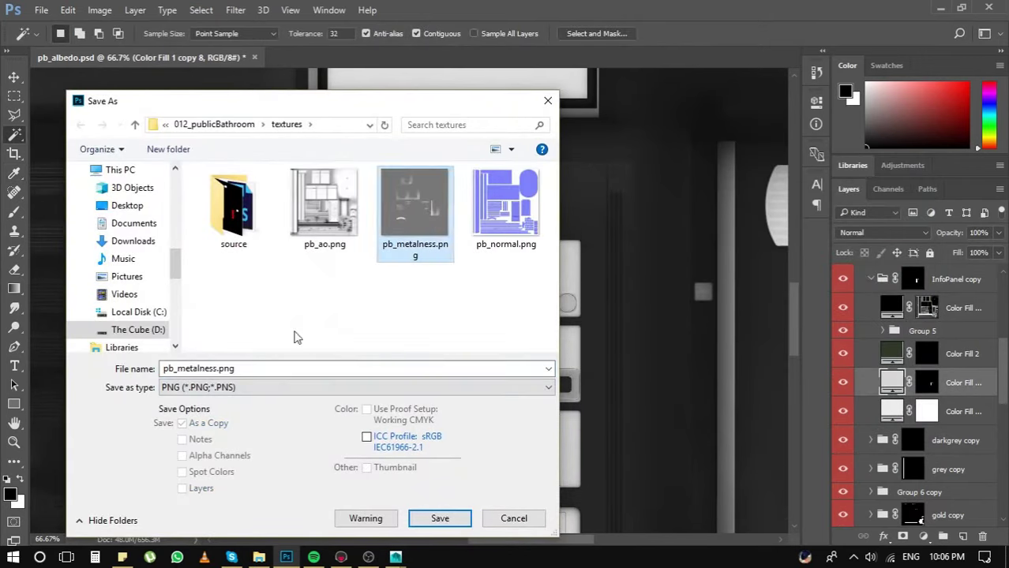
{"action": "key", "text": "Return"}
{"action": "key", "text": "Return"}
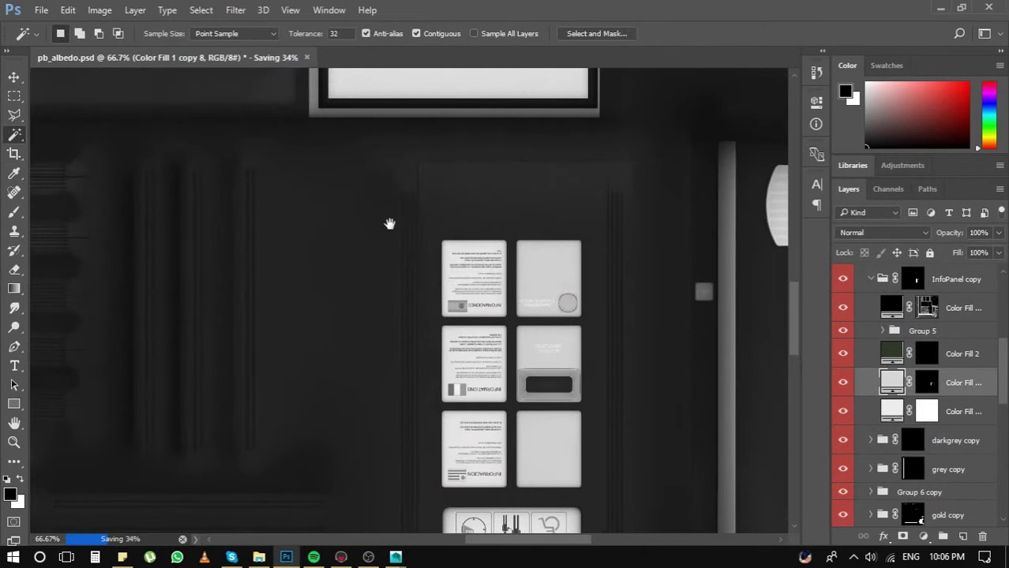
- Preview pb_gloss.png on the kiosk, lowering Gloss to about 0.4, then 0.67
{"action": "key", "text": "ctrl+minus"}
{"action": "key", "text": "v"}
{"action": "scroll", "coordinate": [367, 163], "scroll_direction": "down", "scroll_amount": 3}
{"action": "scroll", "coordinate": [367, 163], "scroll_direction": "left", "scroll_amount": 3}
{"action": "scroll", "coordinate": [471, 223], "scroll_direction": "down", "scroll_amount": 1}
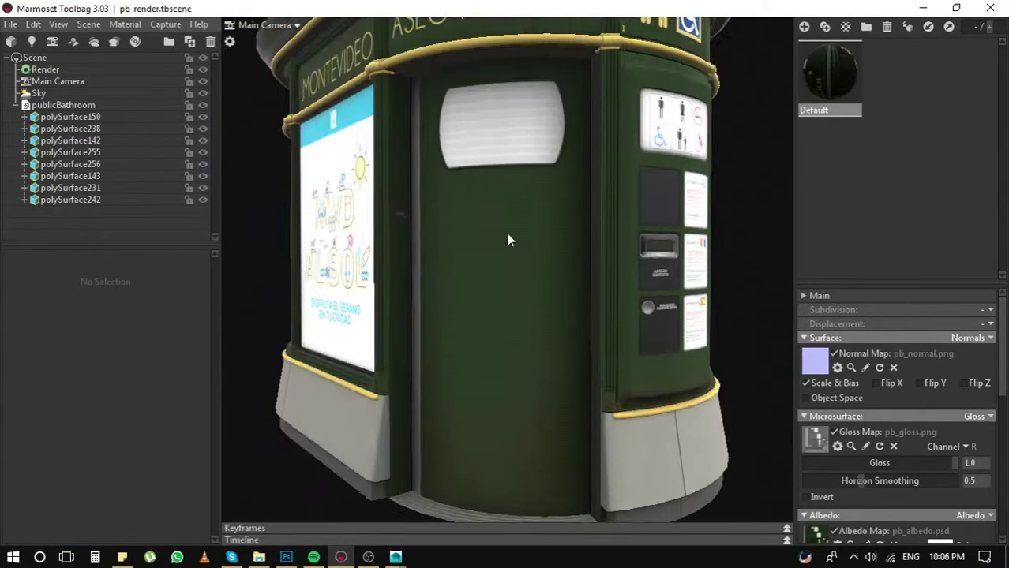
{"action": "mouse_move", "coordinate": [978, 463]}
{"action": "left_mouse_down"}
{"action": "mouse_move", "coordinate": [976, 473]}
{"action": "mouse_move", "coordinate": [911, 463]}
{"action": "left_mouse_up"}
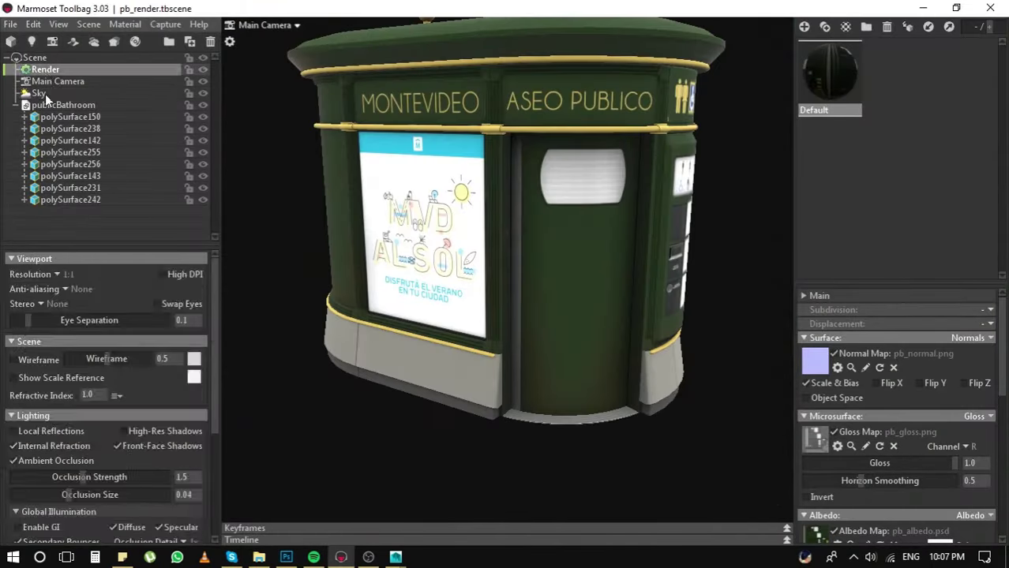
{"action": "left_click", "coordinate": [39, 93]}
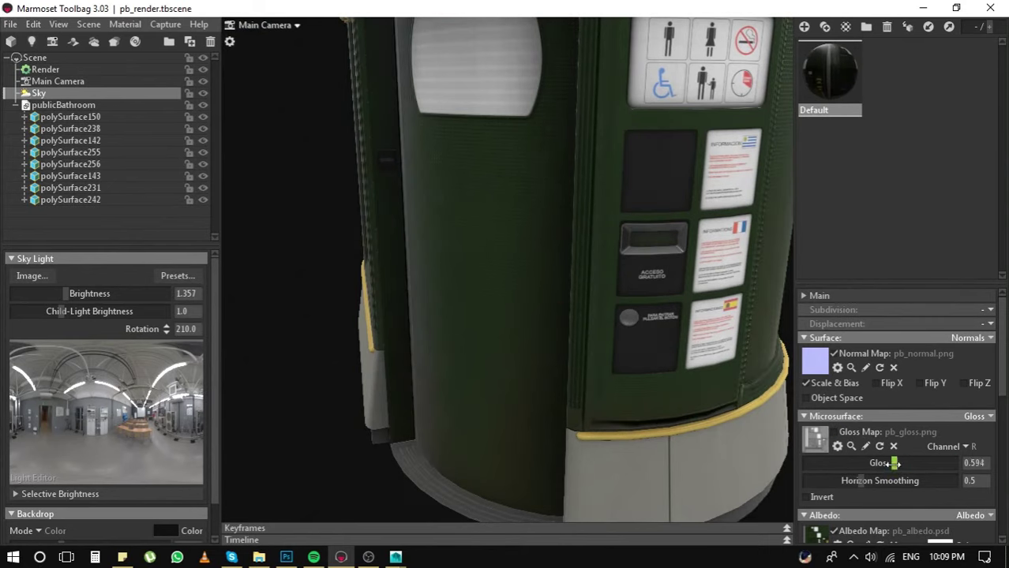
{"action": "left_click_drag", "start_coordinate": [955, 463], "coordinate": [918, 469]}
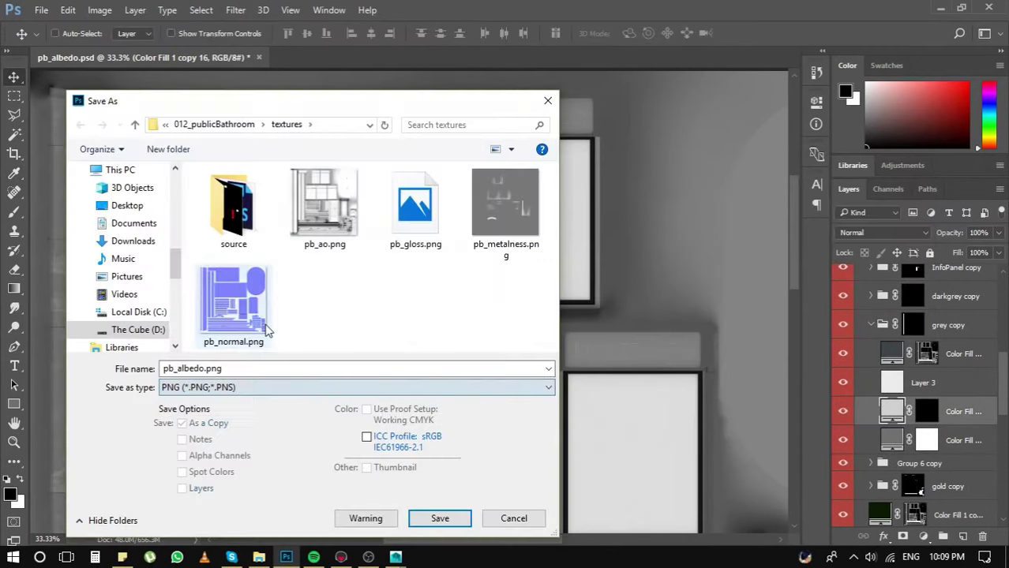
- Save the texture, collapse the grey copy group, and save a PNG copy
{"action": "key", "text": "ctrl+s"}
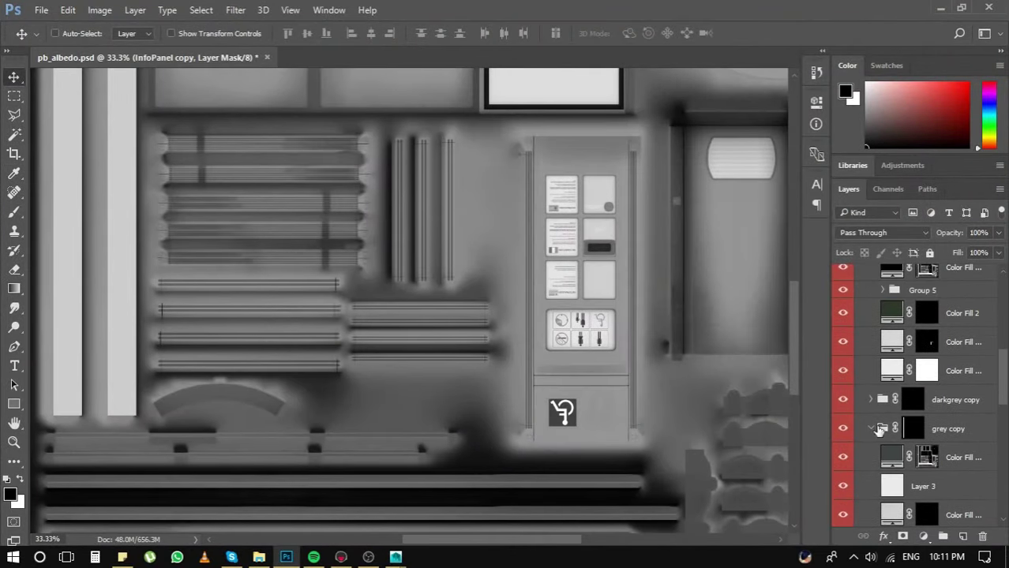
{"action": "left_click", "coordinate": [879, 428]}
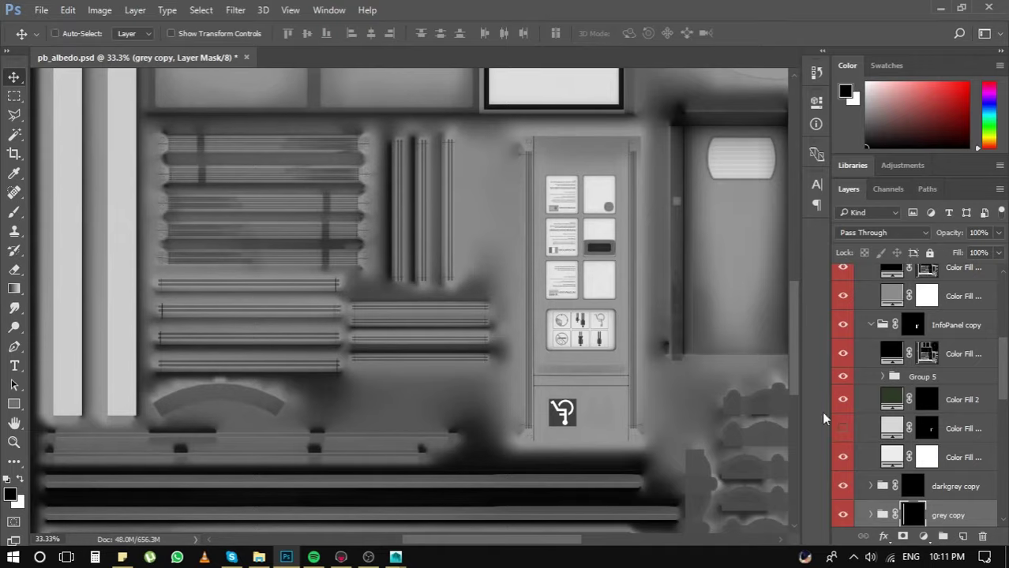
{"action": "key", "text": "ctrl+shift+s"}
{"action": "key", "text": "Return"}
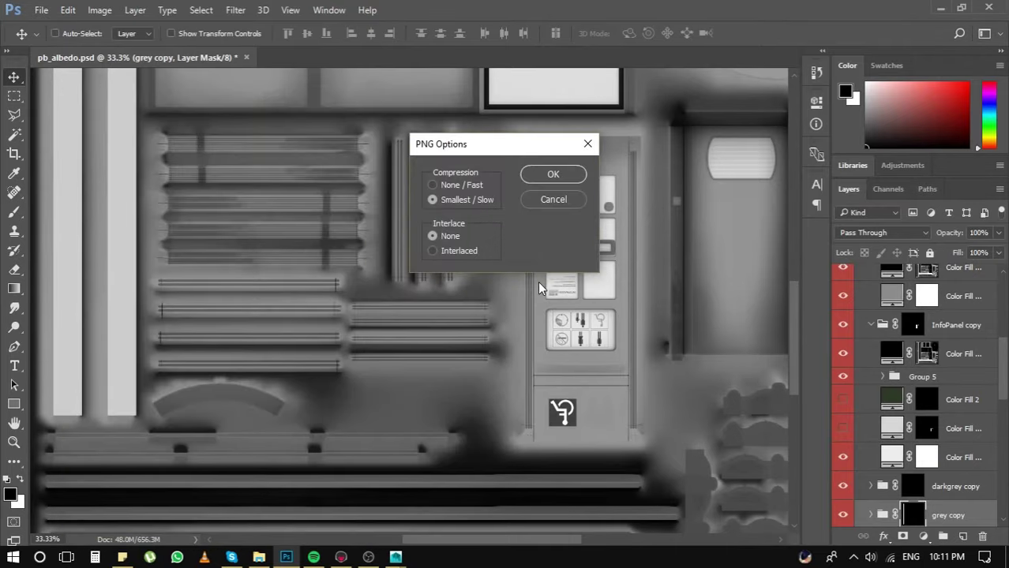
{"action": "key", "text": "Return"}
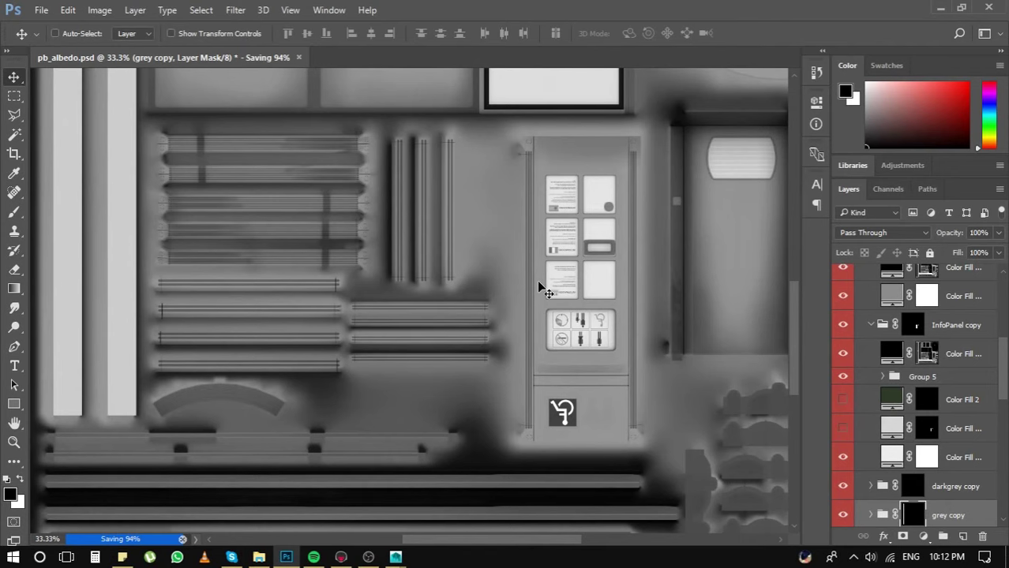
- Edit and confirm the fill colour of a fill layer in the gold copy group
{"action": "scroll", "coordinate": [340, 230], "scroll_direction": "up", "scroll_amount": 3}
{"action": "scroll", "coordinate": [451, 419], "scroll_direction": "up", "scroll_amount": 2}
{"action": "scroll", "coordinate": [450, 419], "scroll_direction": "down", "scroll_amount": 8}
{"action": "scroll", "coordinate": [943, 358], "scroll_direction": "down", "scroll_amount": 3}
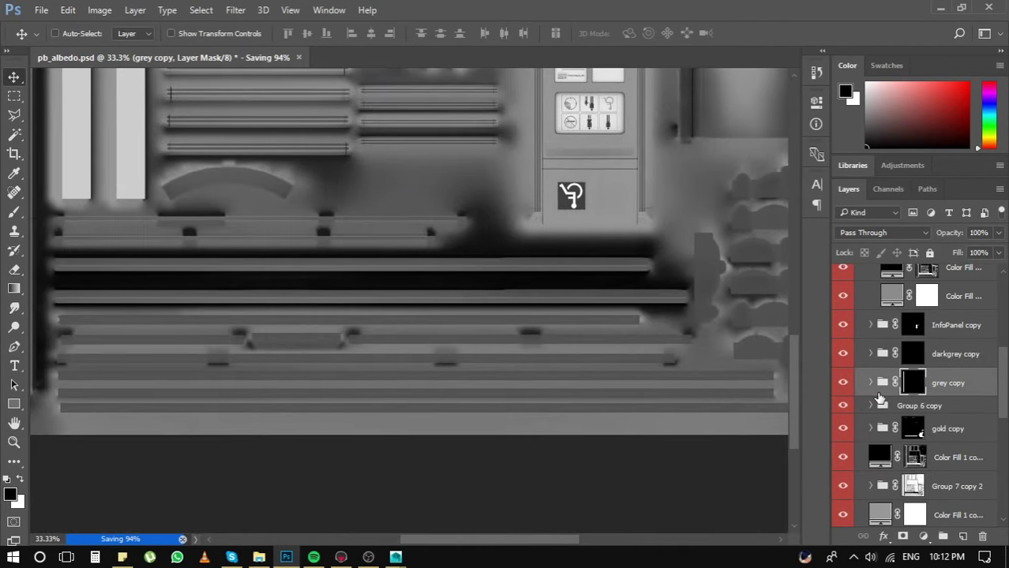
{"action": "scroll", "coordinate": [908, 371], "scroll_direction": "down", "scroll_amount": 3}
{"action": "double_click", "coordinate": [873, 385]}
{"action": "left_click", "coordinate": [877, 198]}
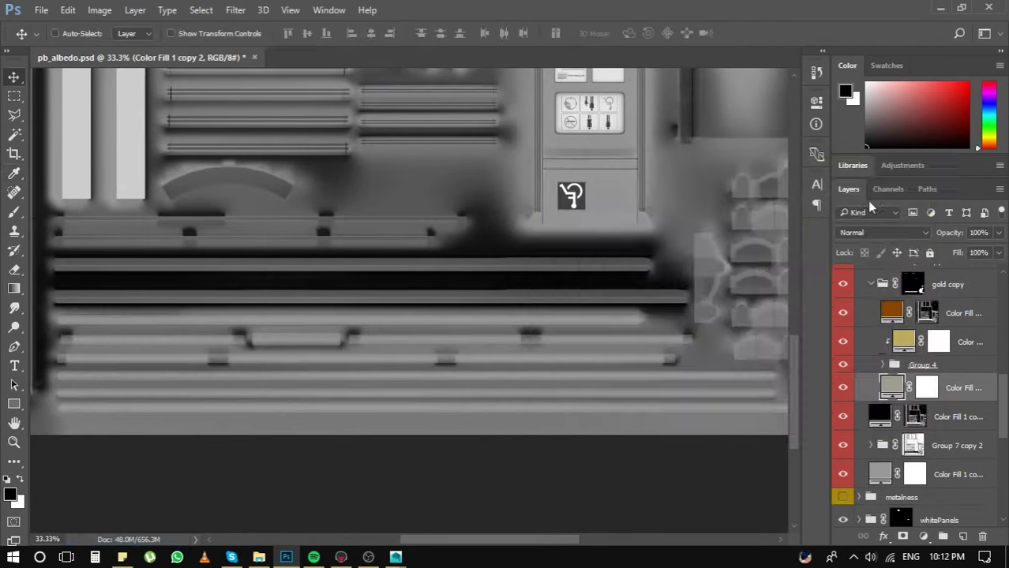
- Save the gloss group as PNG, replacing the existing pb_gloss.png
{"action": "scroll", "coordinate": [908, 395], "scroll_direction": "down", "scroll_amount": 5}
{"action": "left_click", "coordinate": [893, 359]}
{"action": "key", "text": "ctrl+shift+s"}
{"action": "left_click", "coordinate": [268, 388]}
{"action": "left_click", "coordinate": [440, 519]}
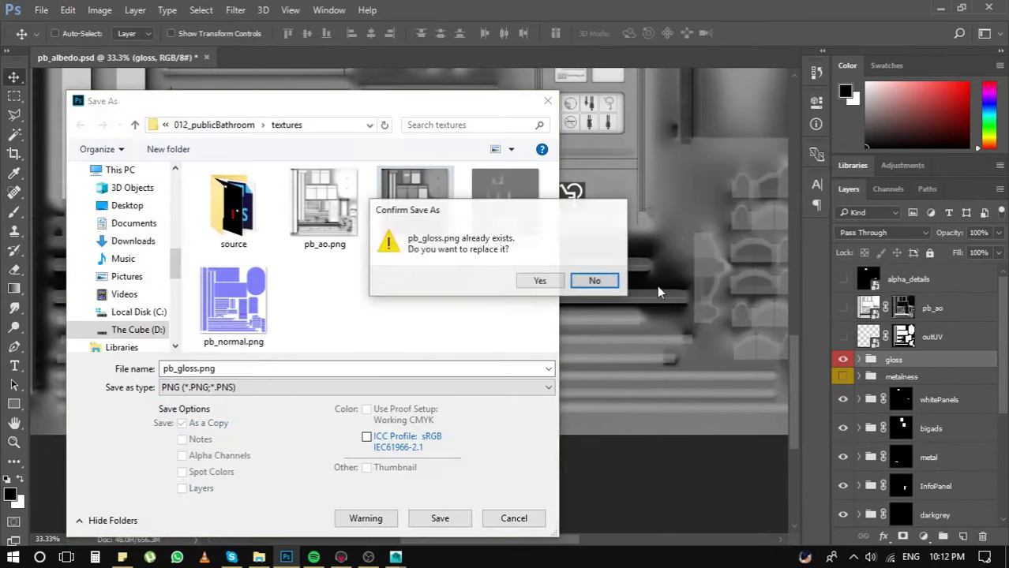
{"action": "left_click", "coordinate": [541, 279]}
{"action": "left_click", "coordinate": [900, 377]}
- Fill the Color Fill 5 copy mask area with white and save the metalness map
{"action": "scroll", "coordinate": [908, 395], "scroll_direction": "down", "scroll_amount": 3}
{"action": "scroll", "coordinate": [908, 434], "scroll_direction": "up", "scroll_amount": 3}
{"action": "left_click", "coordinate": [916, 400], "text": "ctrl"}
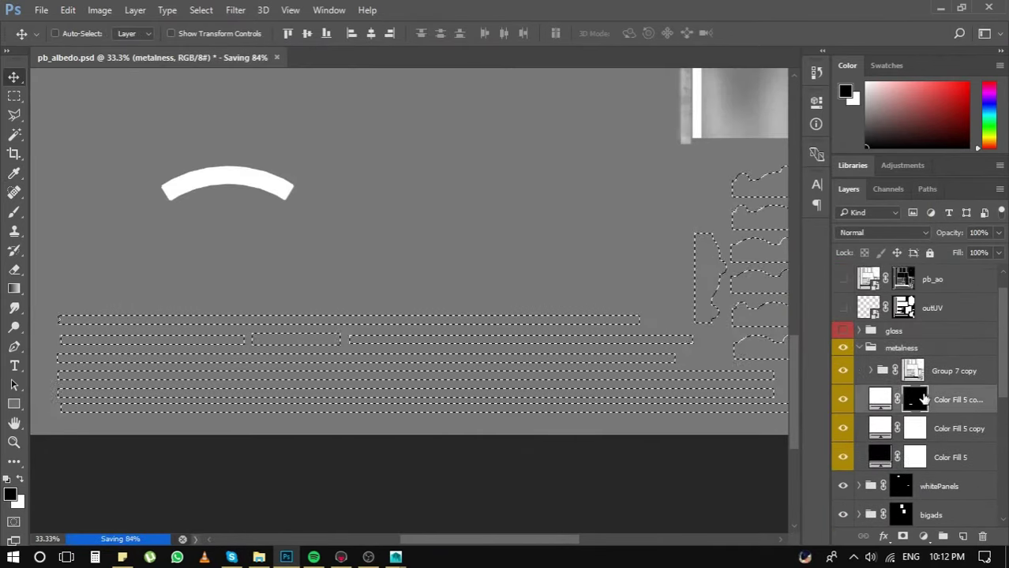
{"action": "key", "text": "F2"}
{"action": "key", "text": "Return"}
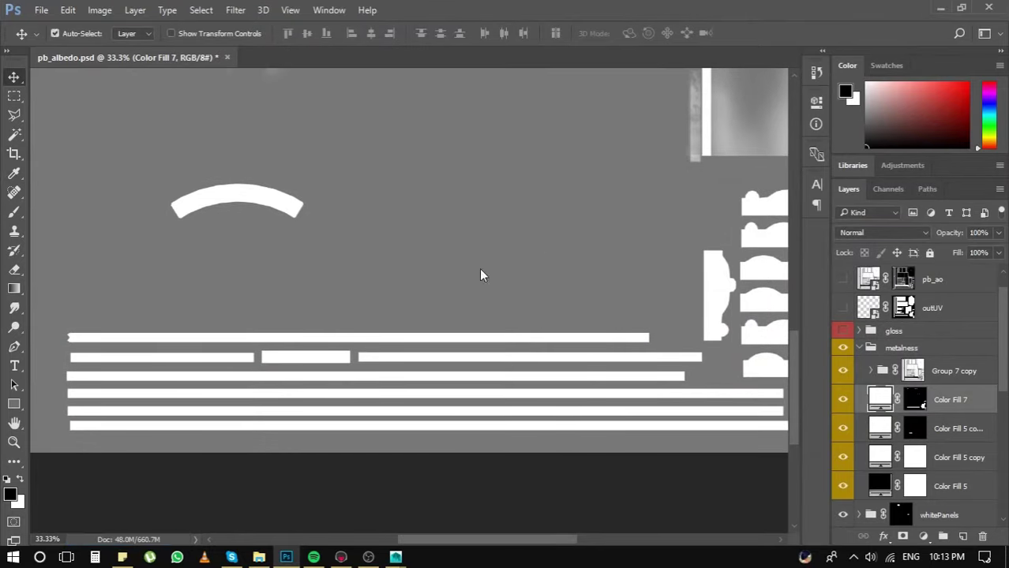
{"action": "key", "text": "ctrl+shift+s"}
{"action": "key", "text": "Return"}
- Collapse and hide the metalness group to reveal the albedo
{"action": "left_click", "coordinate": [900, 347]}
{"action": "left_click", "coordinate": [859, 347]}
{"action": "left_click", "coordinate": [843, 347]}
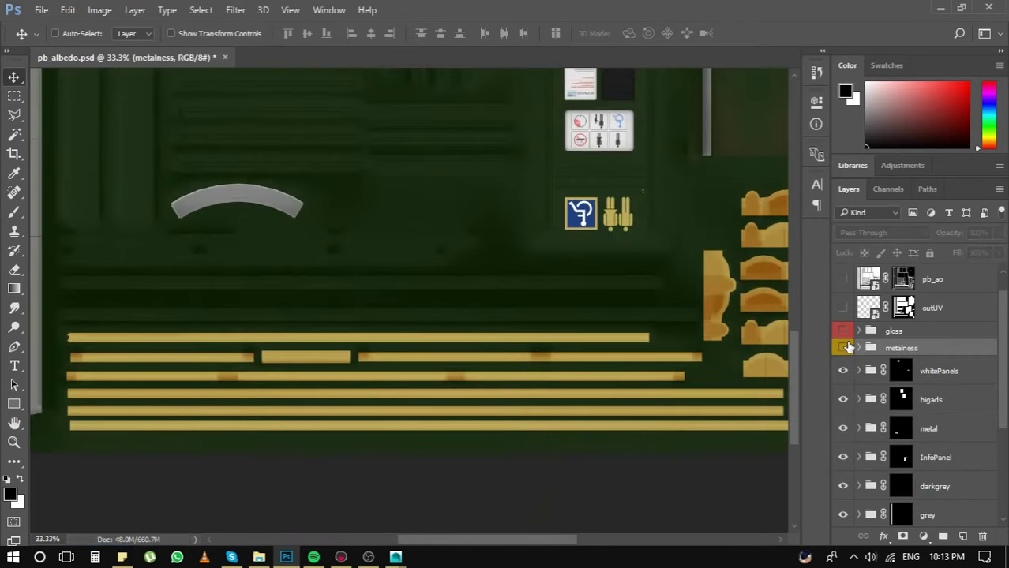
- In Marmoset, check the metal on the kiosk and load the recent renderPreview scene
{"action": "key", "text": "alt+Tab"}
{"action": "mouse_move", "coordinate": [554, 315]}
{"action": "left_mouse_down"}
{"action": "mouse_move", "coordinate": [596, 267]}
{"action": "mouse_move", "coordinate": [610, 328]}
{"action": "mouse_move", "coordinate": [338, 383]}
{"action": "mouse_move", "coordinate": [442, 332]}
{"action": "left_mouse_up"}
{"action": "left_click", "coordinate": [11, 24]}
{"action": "left_click", "coordinate": [495, 79]}
{"action": "left_click", "coordinate": [476, 331]}
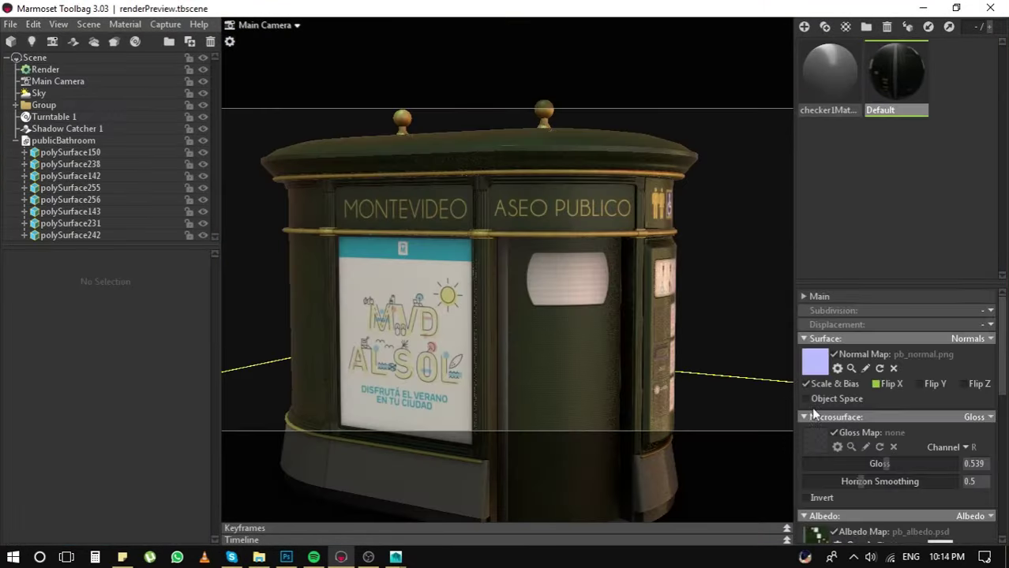
- Save the Marmoset scene as pb_finalRender and show the render settings
{"action": "scroll", "coordinate": [815, 414], "scroll_direction": "down", "scroll_amount": 3}
{"action": "scroll", "coordinate": [813, 473], "scroll_direction": "down", "scroll_amount": 2}
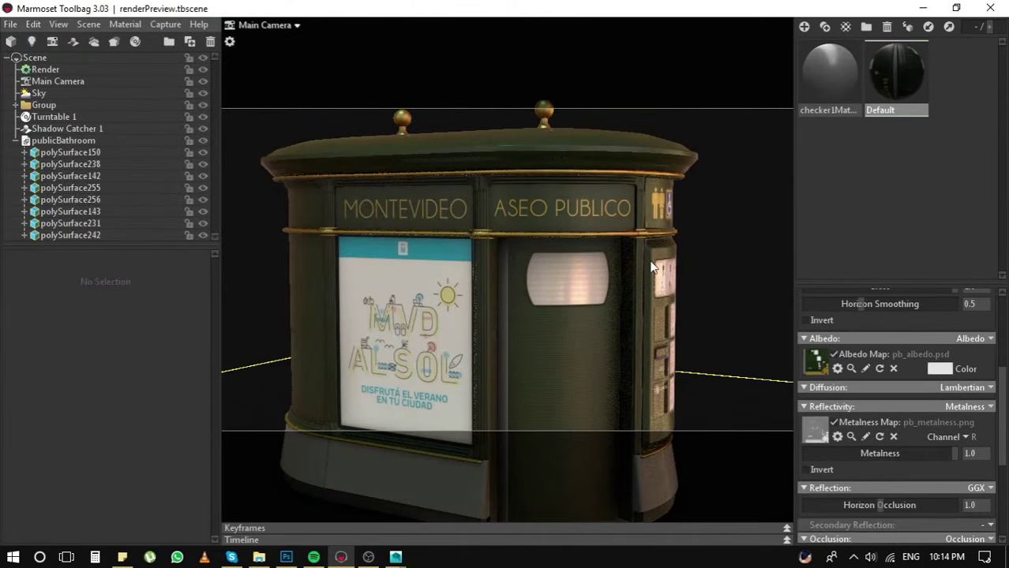
{"action": "mouse_move", "coordinate": [651, 267]}
{"action": "left_mouse_down"}
{"action": "mouse_move", "coordinate": [327, 292]}
{"action": "mouse_move", "coordinate": [551, 262]}
{"action": "mouse_move", "coordinate": [573, 299]}
{"action": "left_mouse_up"}
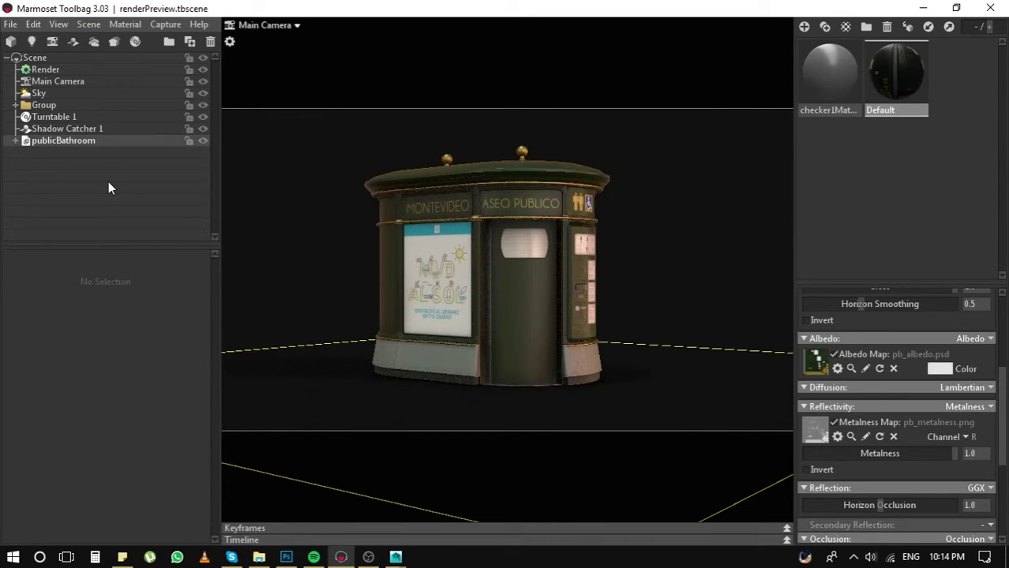
{"action": "key", "text": "ctrl+shift+s"}
{"action": "type", "text": "pb_finalRender"}
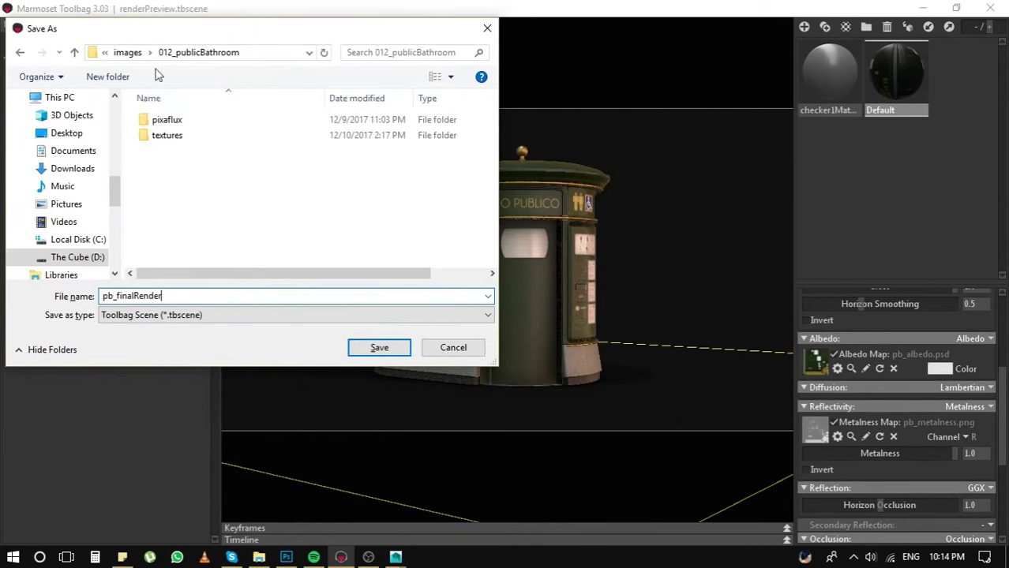
{"action": "key", "text": "Return"}
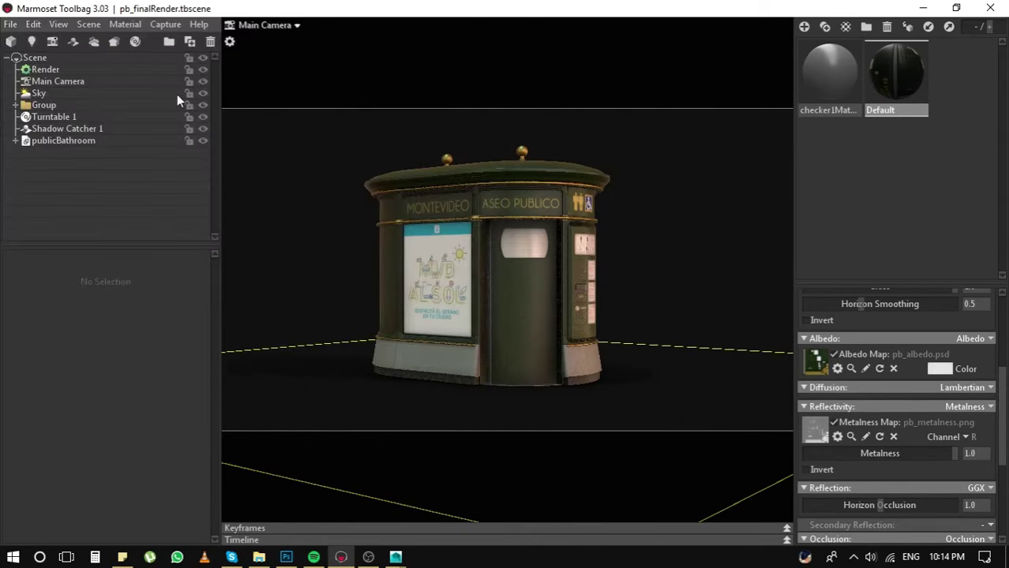
{"action": "left_click", "coordinate": [45, 69]}
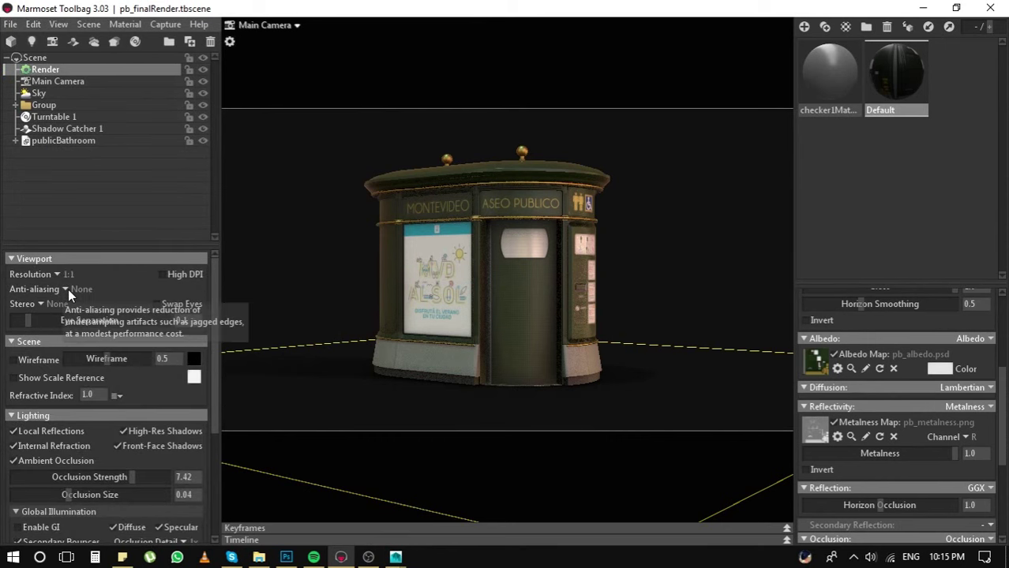
{"action": "left_click_drag", "start_coordinate": [378, 411], "coordinate": [535, 396]}
- In Photoshop, re-save the metalness map as PNG, replacing the existing file
{"action": "key", "text": "alt+Tab"}
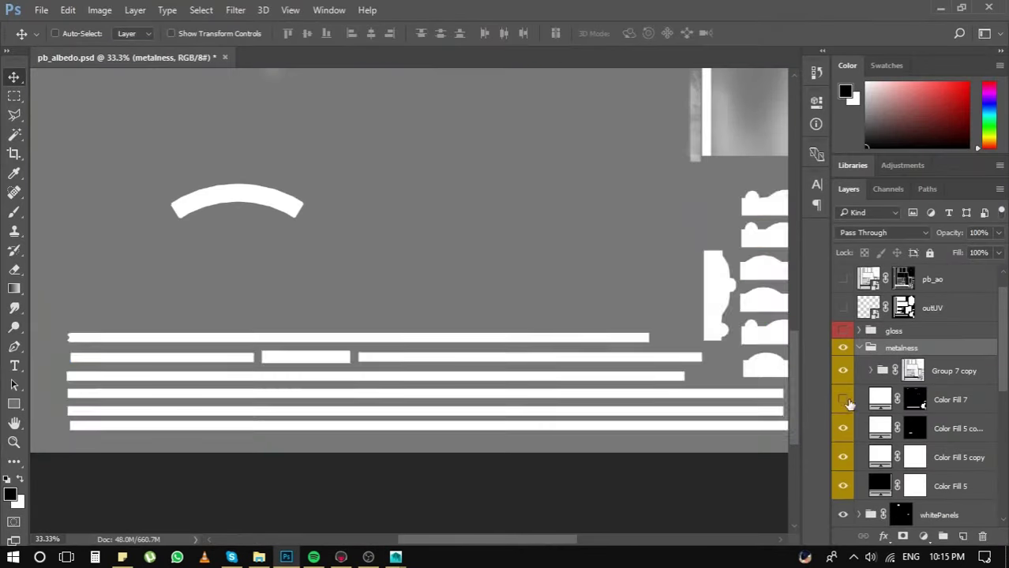
{"action": "key", "text": "ctrl+shift+s"}
{"action": "left_click", "coordinate": [356, 388]}
{"action": "left_click", "coordinate": [242, 329]}
{"action": "key", "text": "Return"}
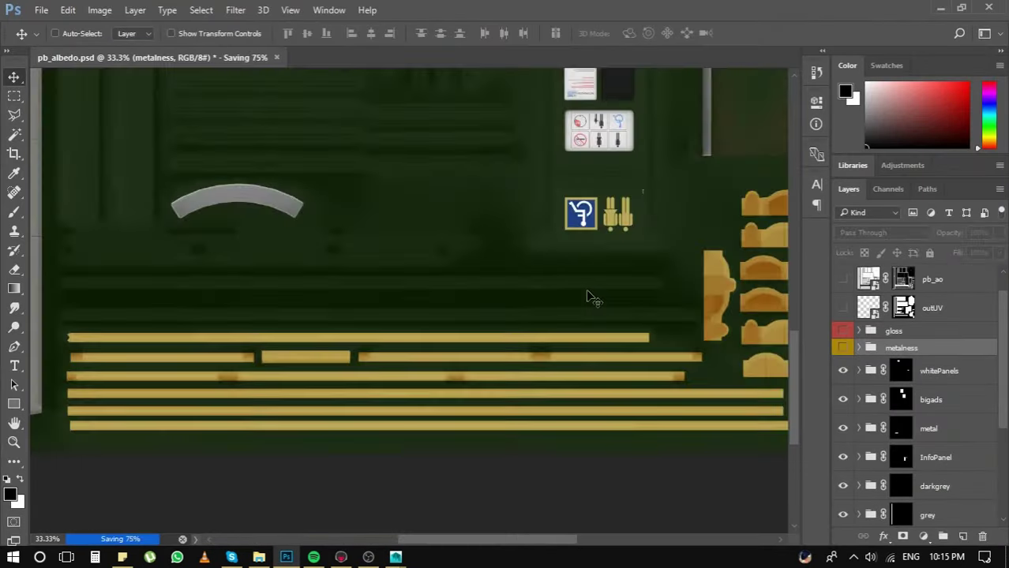
{"action": "key", "text": "alt+Tab"}
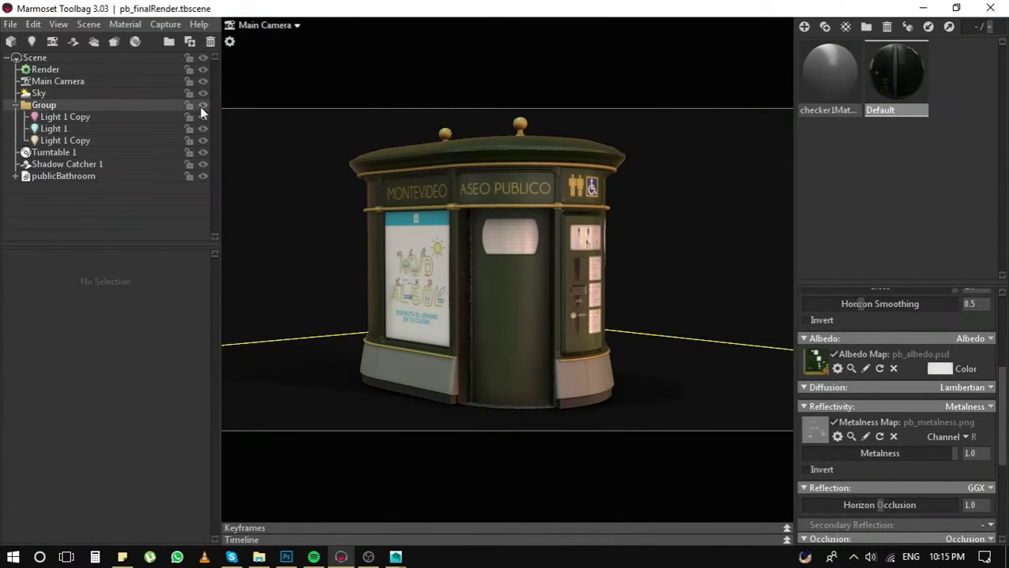
- Move the pink light above the kiosk and lower the Sky Copy brightness to 0.454
{"action": "left_click", "coordinate": [63, 117]}
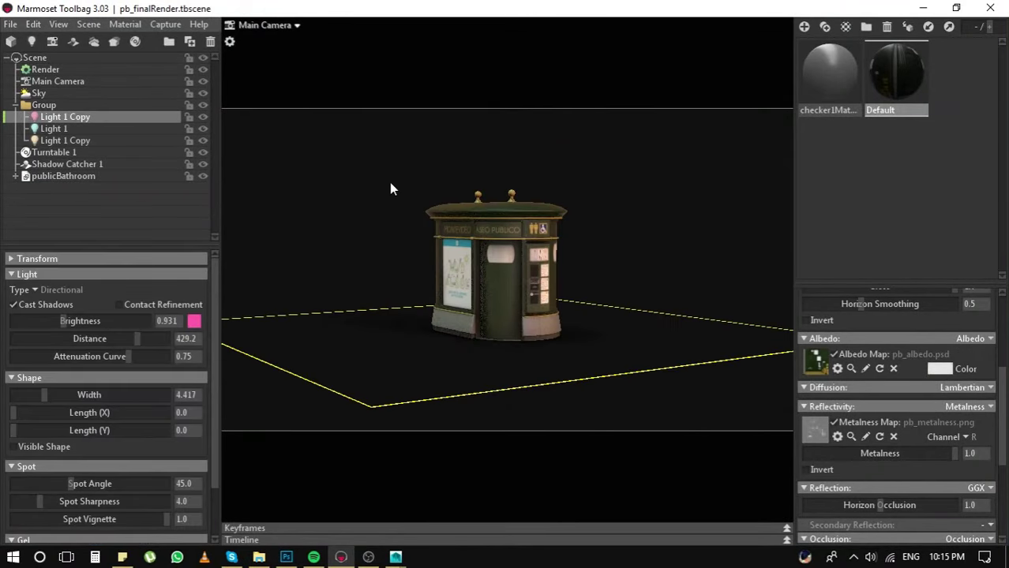
{"action": "left_click", "coordinate": [54, 129]}
{"action": "left_click", "coordinate": [44, 105]}
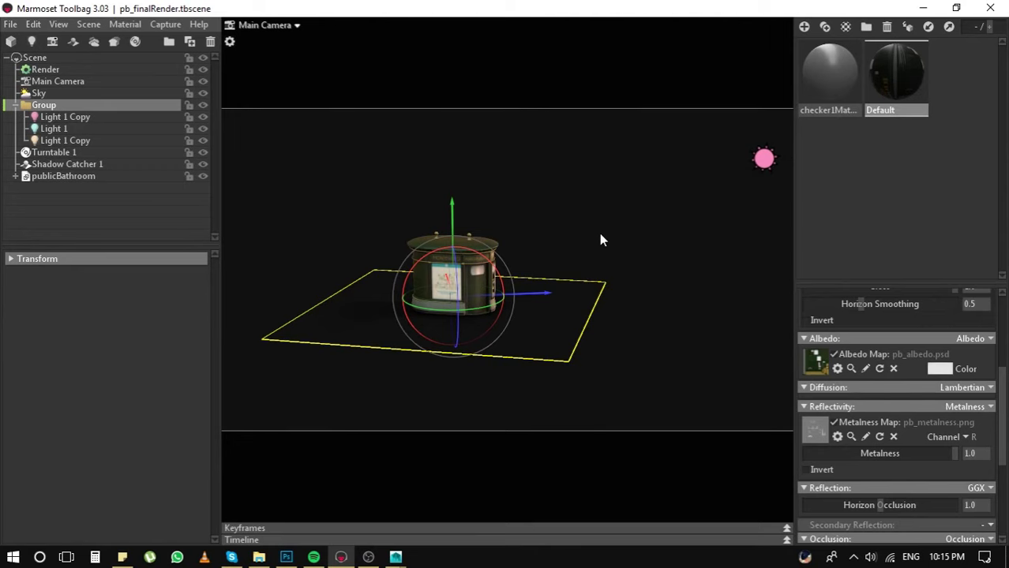
{"action": "left_click", "coordinate": [761, 157]}
{"action": "left_click_drag", "start_coordinate": [761, 158], "coordinate": [447, 167]}
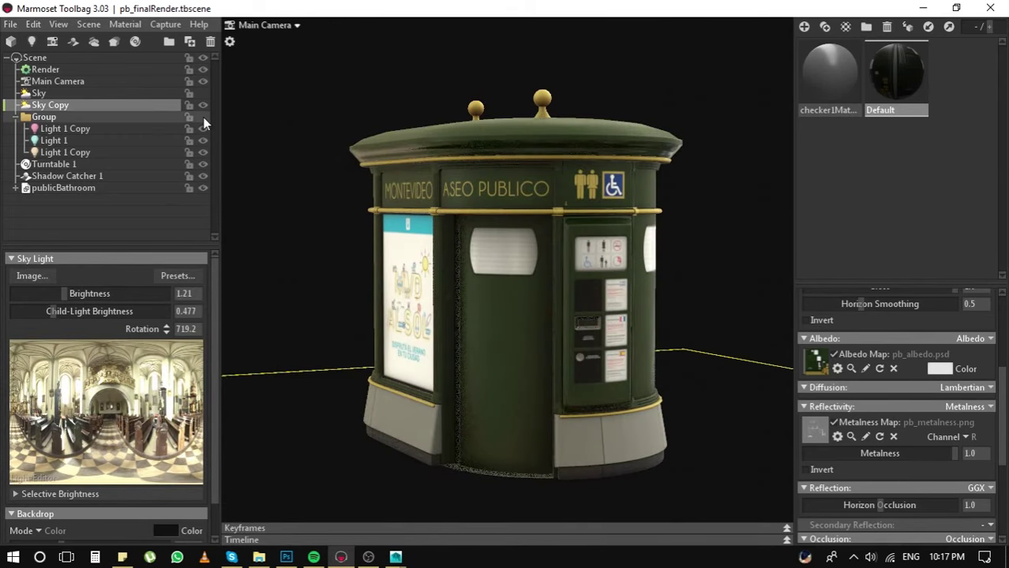
{"action": "left_click_drag", "start_coordinate": [332, 284], "coordinate": [497, 282]}
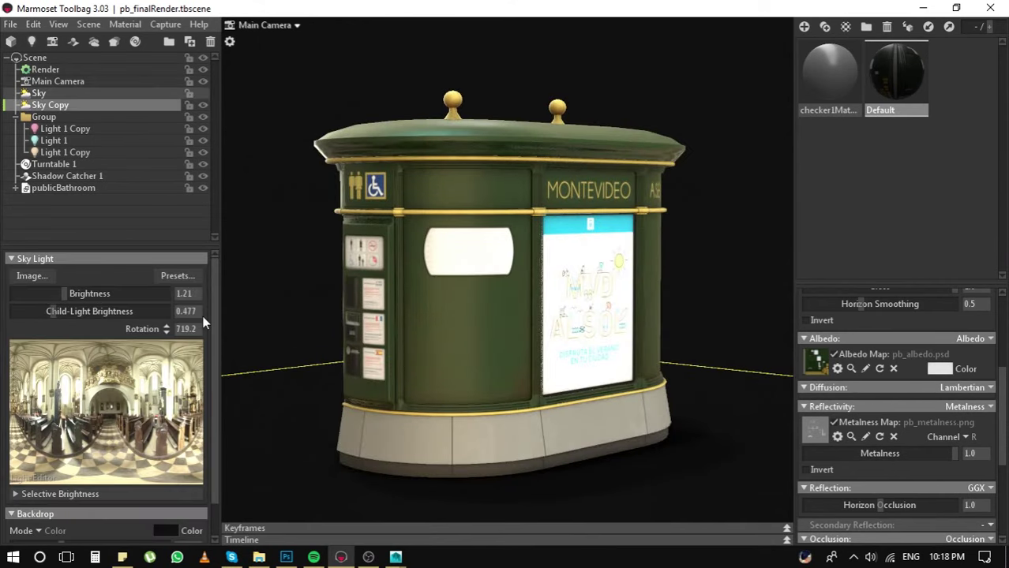
{"action": "left_click_drag", "start_coordinate": [64, 293], "coordinate": [52, 295]}
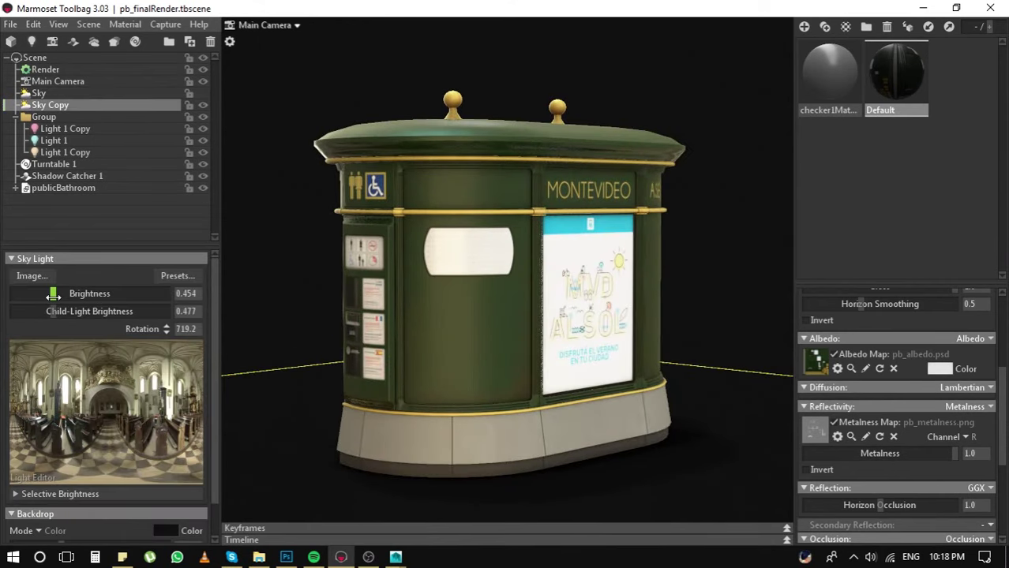
- Add a Brightness/Contrast adjustment at -65 in the bigads group and save the albedo
{"action": "left_click", "coordinate": [286, 558]}
{"action": "left_click", "coordinate": [858, 400]}
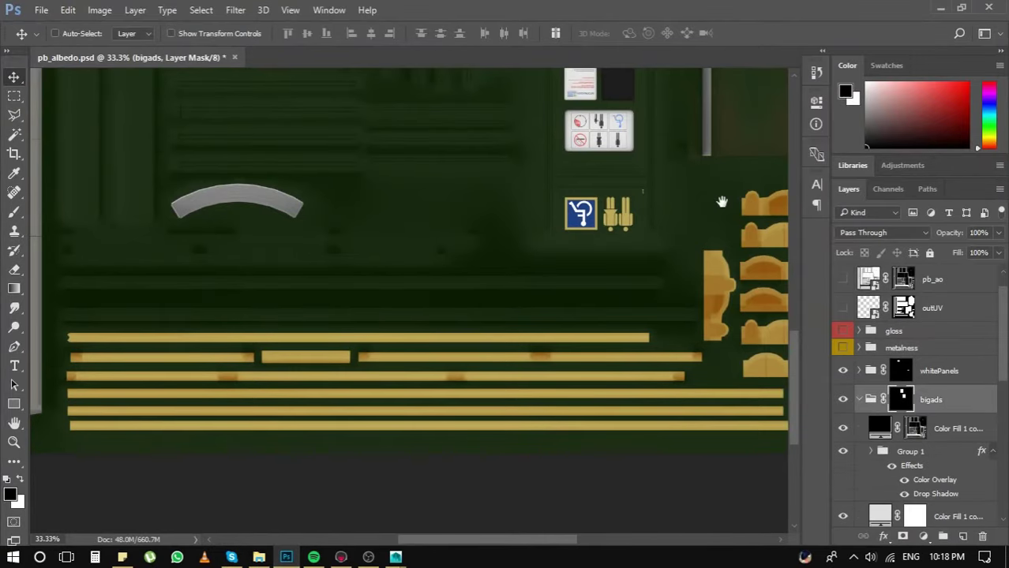
{"action": "left_click", "coordinate": [947, 397]}
{"action": "left_click", "coordinate": [923, 537]}
{"action": "left_click", "coordinate": [900, 250]}
{"action": "left_click_drag", "start_coordinate": [601, 181], "coordinate": [651, 184]}
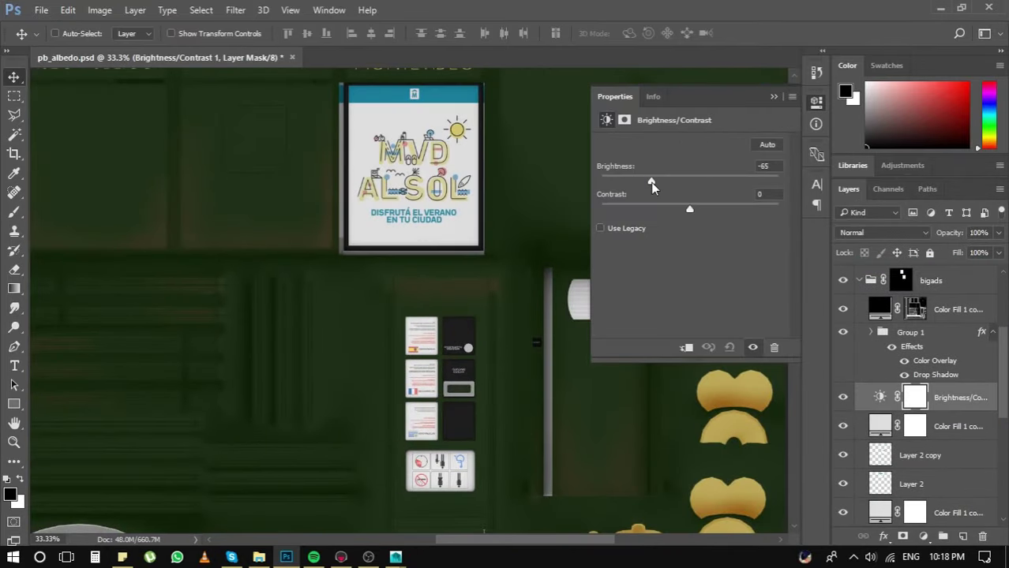
{"action": "key", "text": "ctrl+s"}
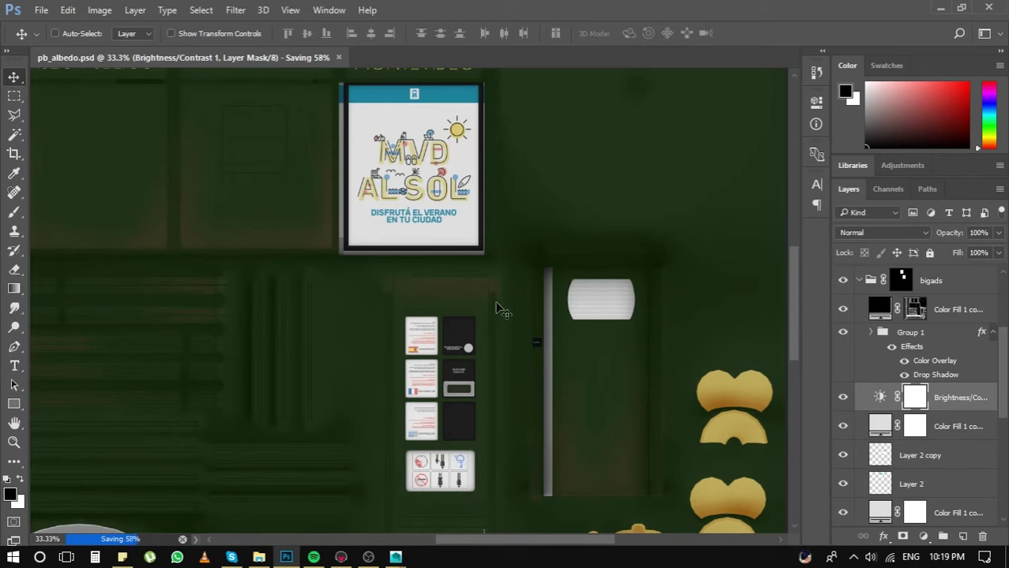
- In Toolbag, parent publicBathroom under Turntable 1 and play the turntable spin
{"action": "left_click", "coordinate": [340, 557]}
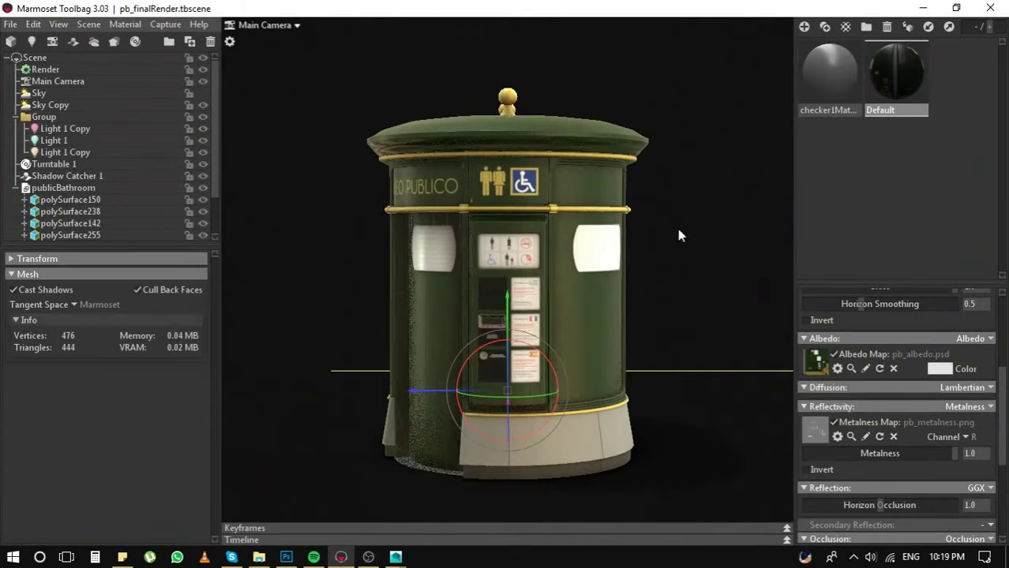
{"action": "mouse_move", "coordinate": [677, 235]}
{"action": "left_mouse_down"}
{"action": "mouse_move", "coordinate": [606, 307]}
{"action": "mouse_move", "coordinate": [567, 238]}
{"action": "mouse_move", "coordinate": [634, 311]}
{"action": "mouse_move", "coordinate": [51, 83]}
{"action": "left_mouse_up"}
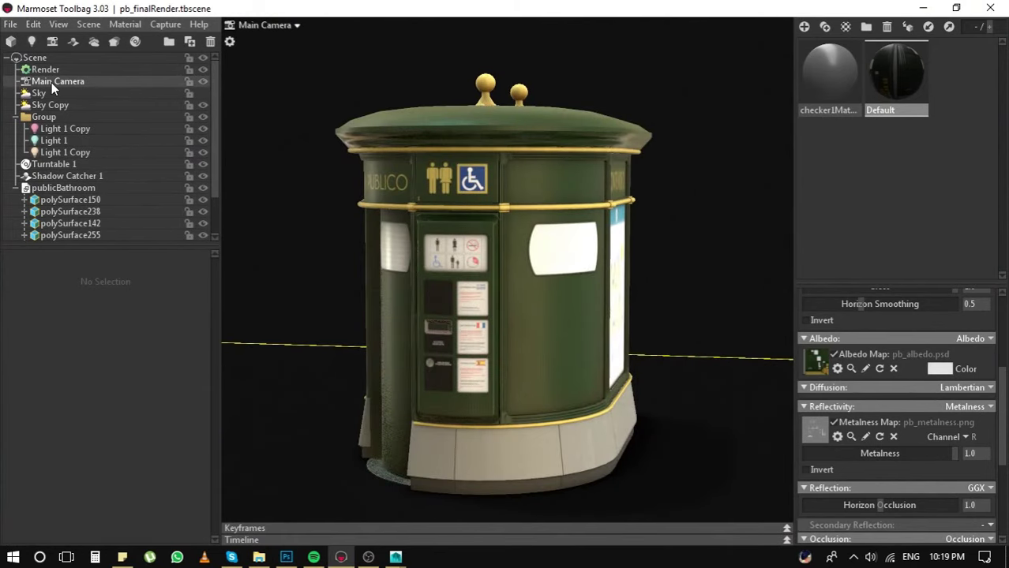
{"action": "left_click", "coordinate": [52, 82]}
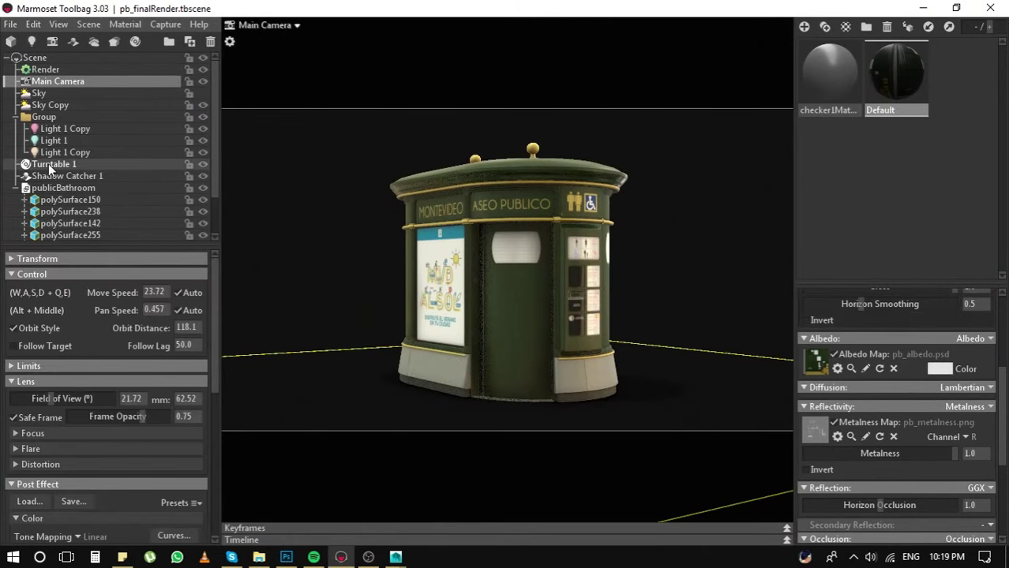
{"action": "left_click_drag", "start_coordinate": [63, 188], "coordinate": [48, 163]}
{"action": "left_click", "coordinate": [240, 540]}
{"action": "left_click", "coordinate": [440, 497]}
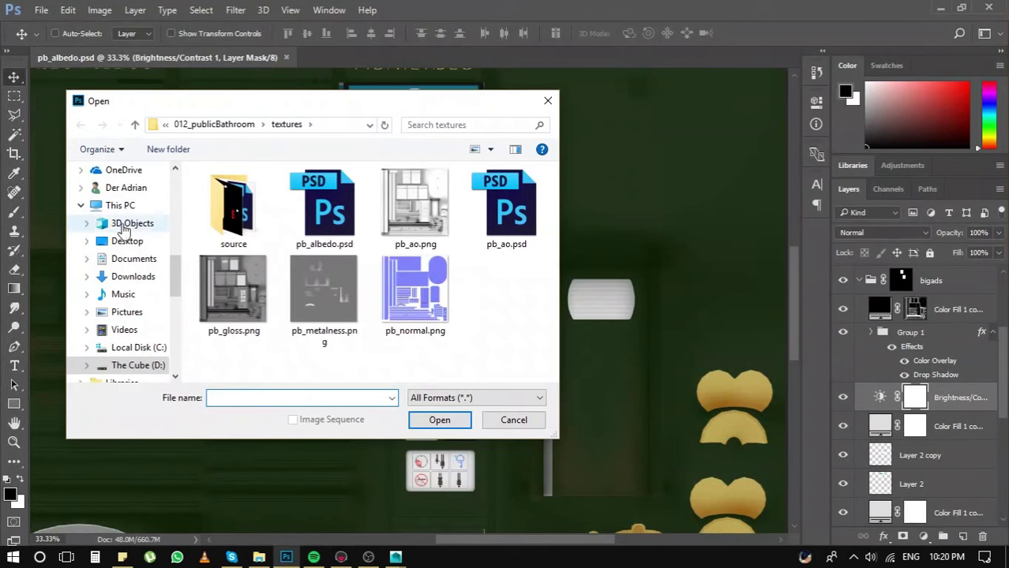
- Open screenshot010.png from the Desktop, apply Sharpen, and view it in Full Screen Mode
{"action": "left_click", "coordinate": [128, 241]}
{"action": "double_click", "coordinate": [259, 264]}
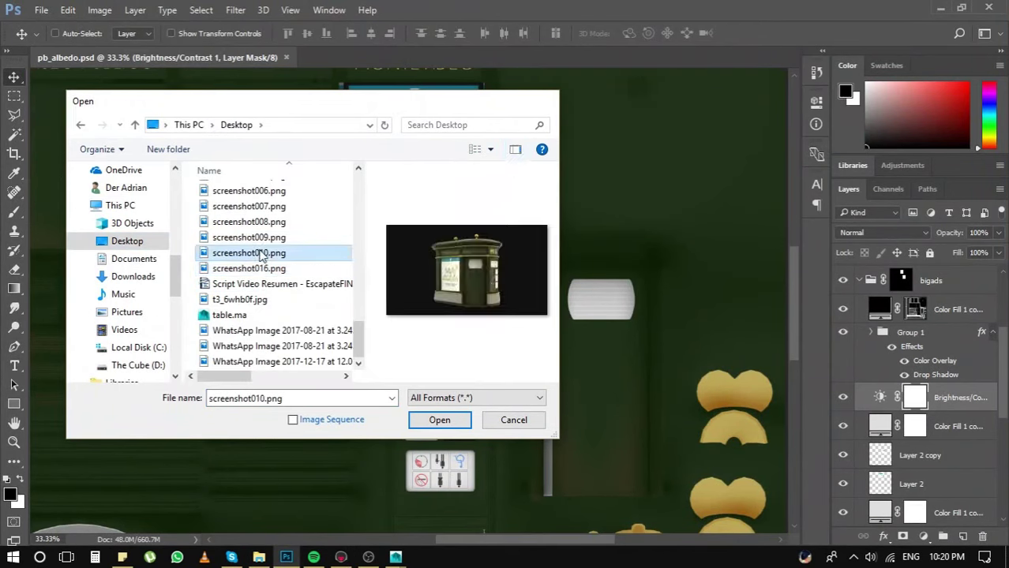
{"action": "left_click", "coordinate": [235, 10]}
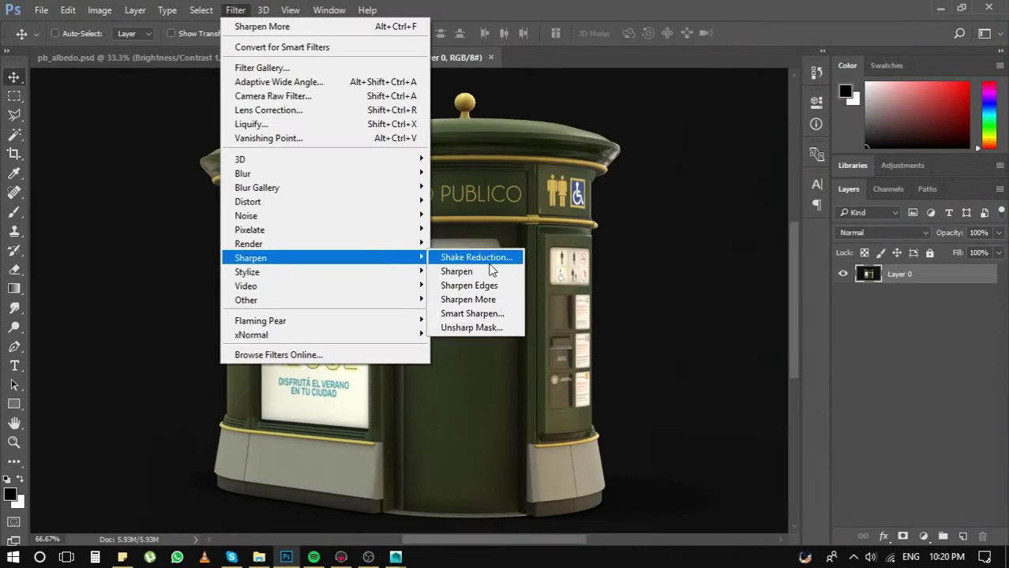
{"action": "key", "text": "f"}
{"action": "key", "text": "f"}
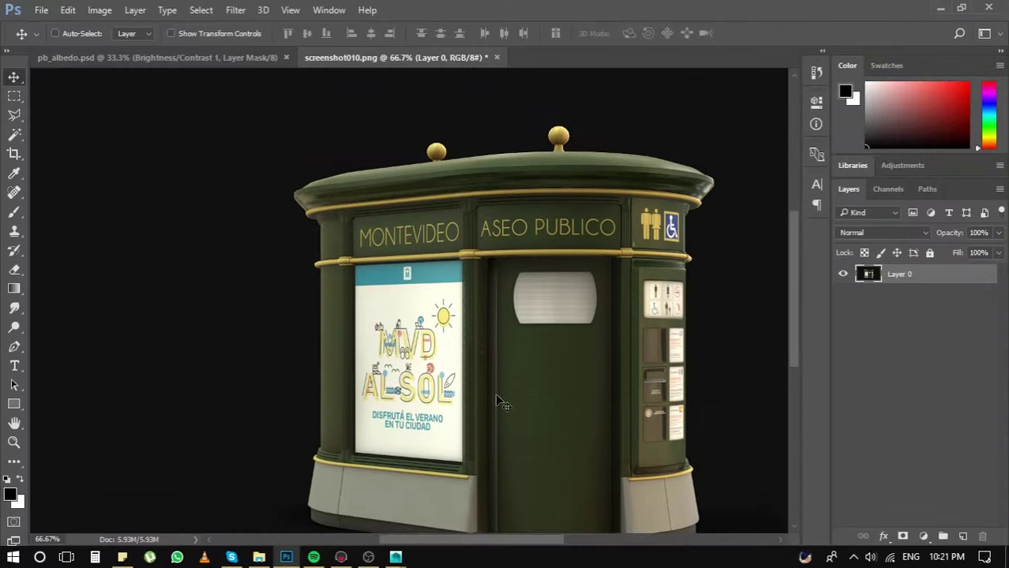